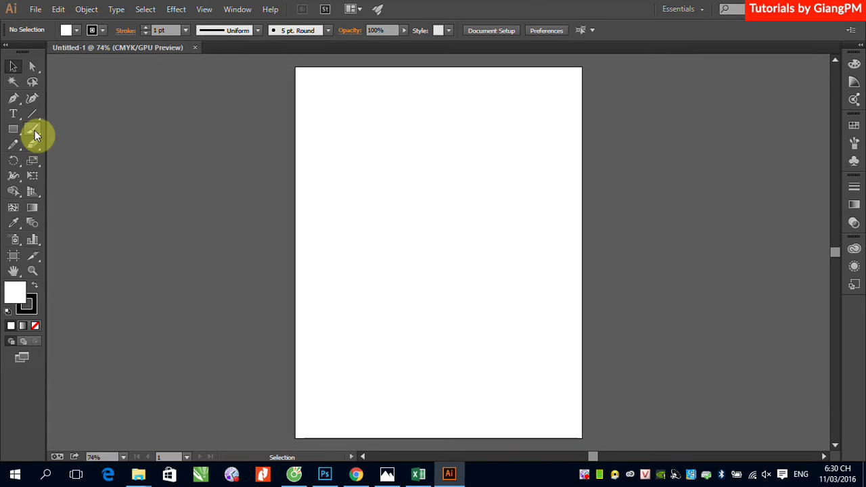
# - Draw a circle about 339 pt in diameter near the artboard centre with the Ellipse Tool
pyautogui.moveTo(13, 99)
pyautogui.mouseDown()
pyautogui.moveTo(42, 105)
pyautogui.moveTo(16, 68)
pyautogui.mouseUp()
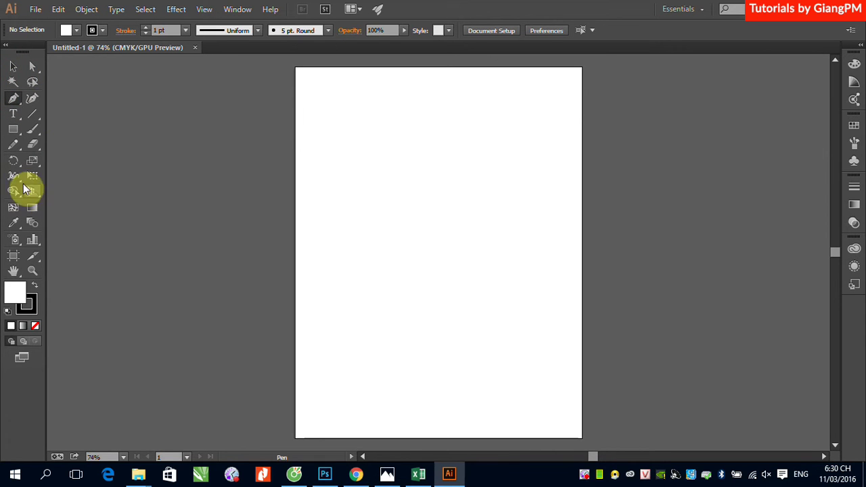
pyautogui.click(15, 130)
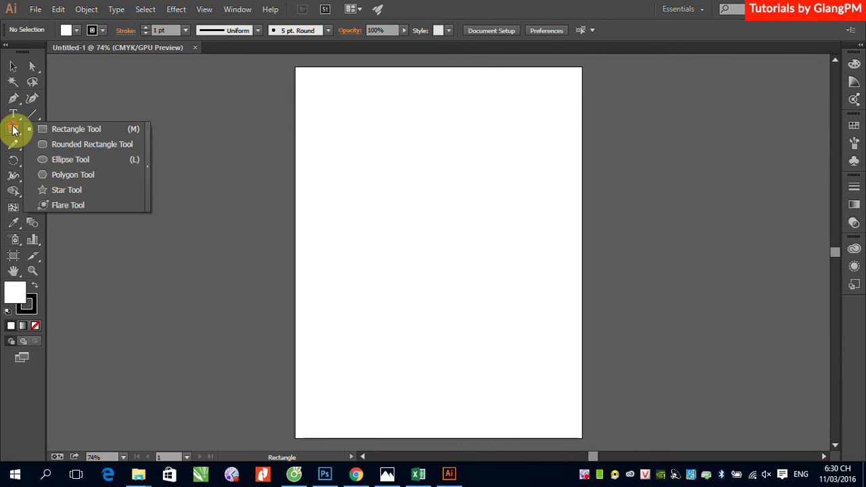
pyautogui.click(55, 159)
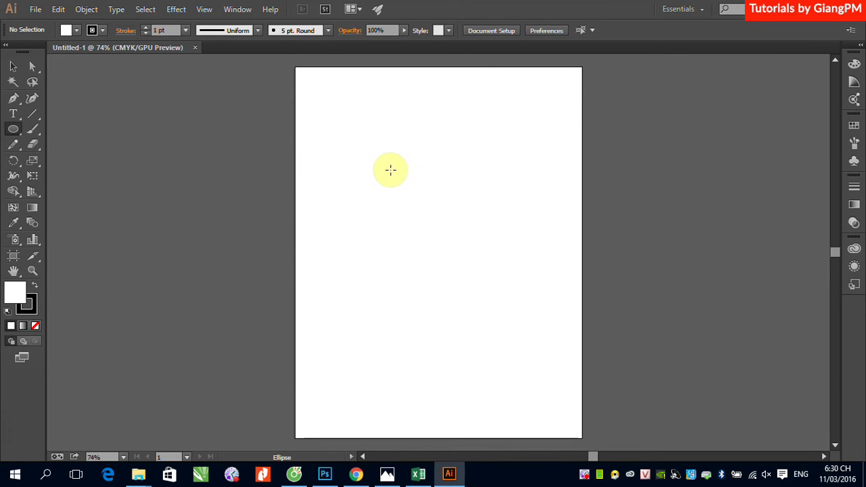
pyautogui.moveTo(385, 194); pyautogui.dragTo(521, 328)
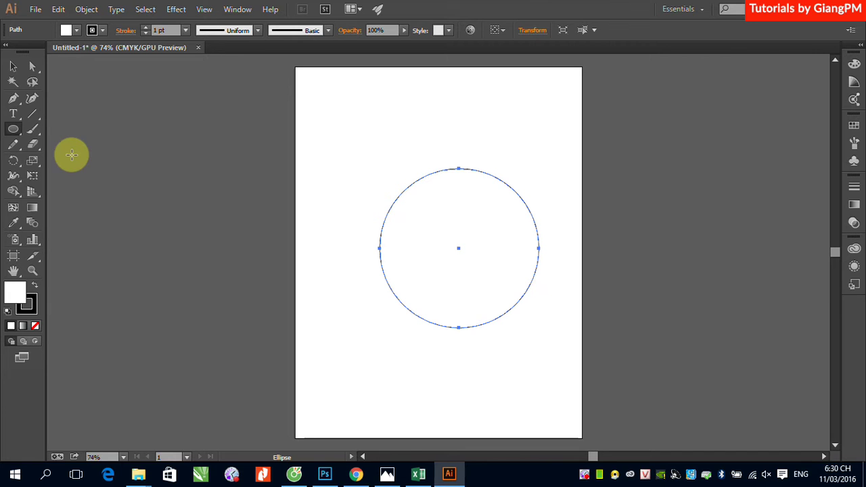
# - Cut the circle open at its top and bottom anchor points
pyautogui.click(29, 70)
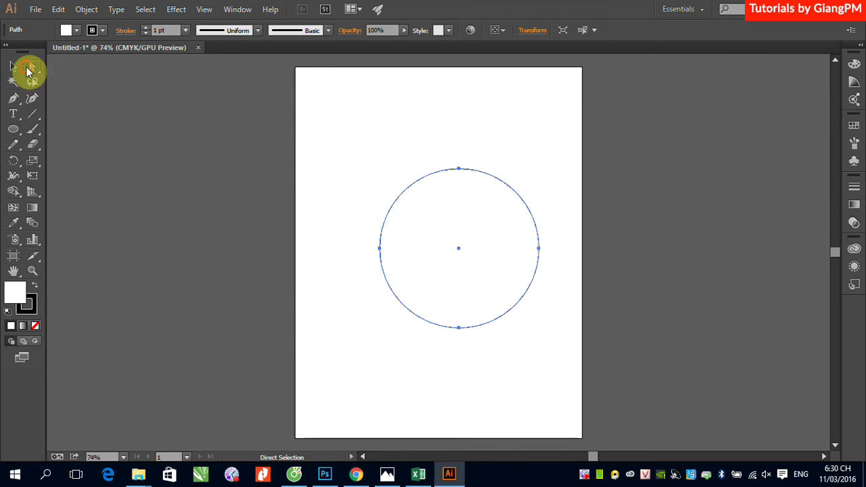
pyautogui.click(508, 145)
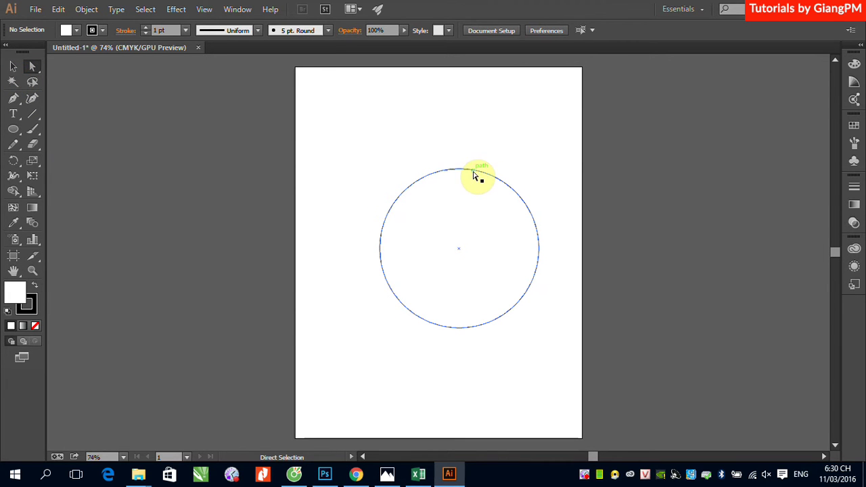
pyautogui.click(482, 174)
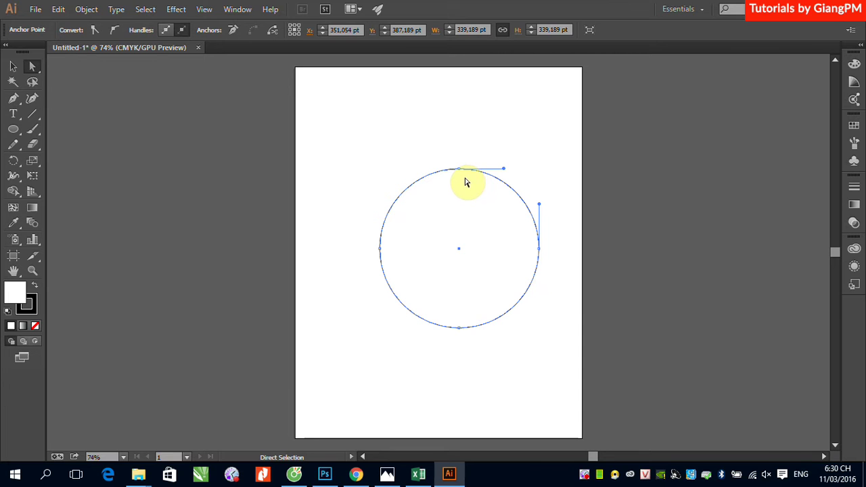
pyautogui.click(461, 174)
pyautogui.click(461, 175)
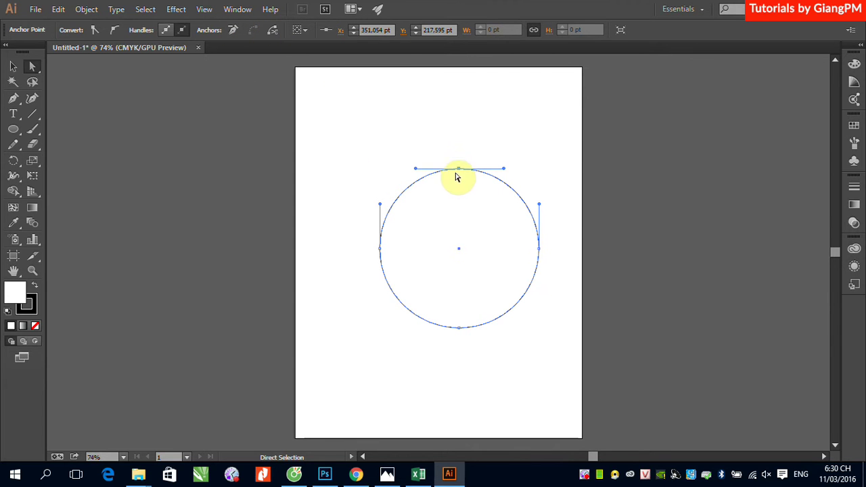
pyautogui.click(270, 34)
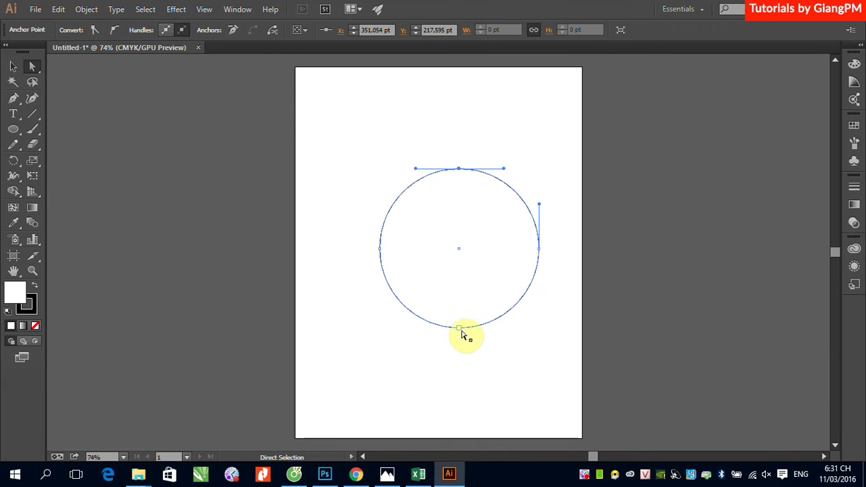
pyautogui.click(461, 328)
pyautogui.click(274, 31)
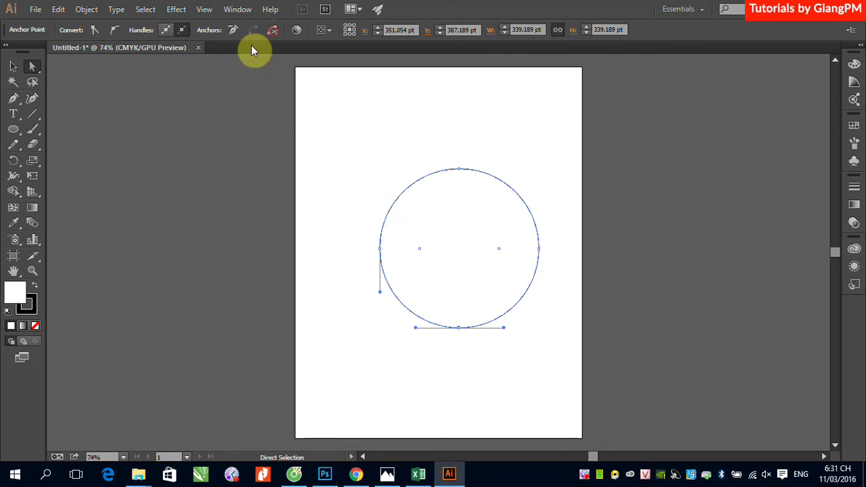
# - Delete the left half, leaving only the right semicircular arc
pyautogui.click(13, 66)
pyautogui.click(138, 117)
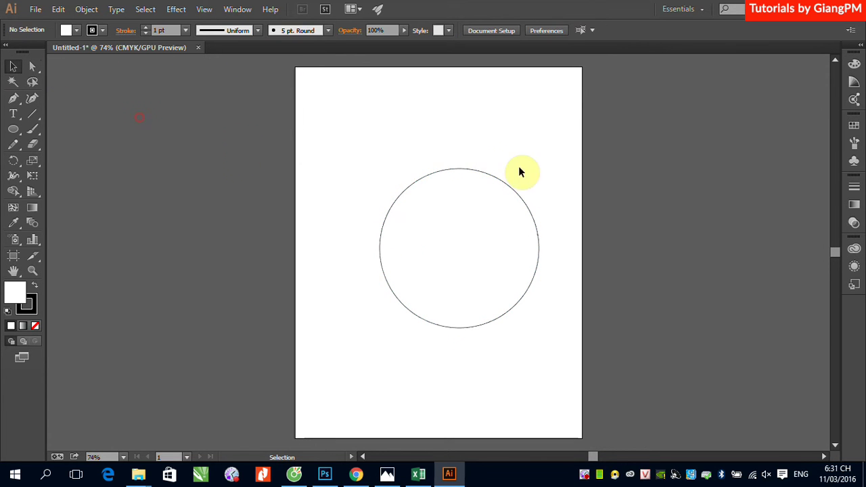
pyautogui.click(420, 176)
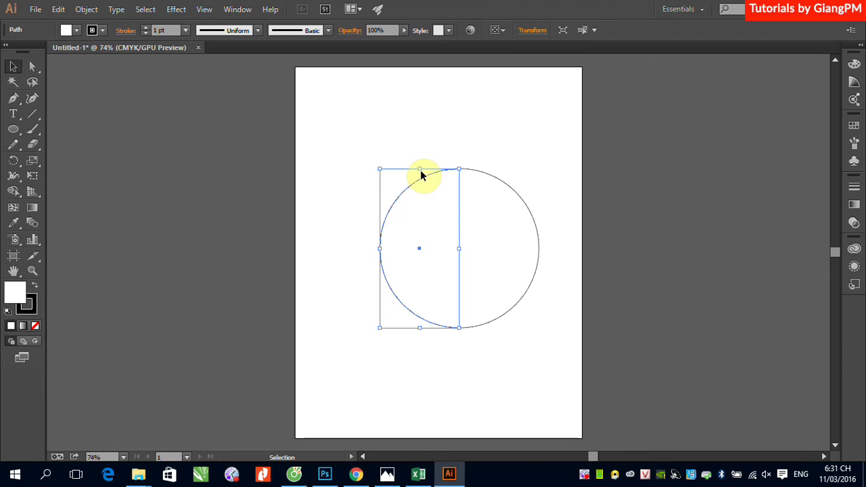
pyautogui.press('Delete')
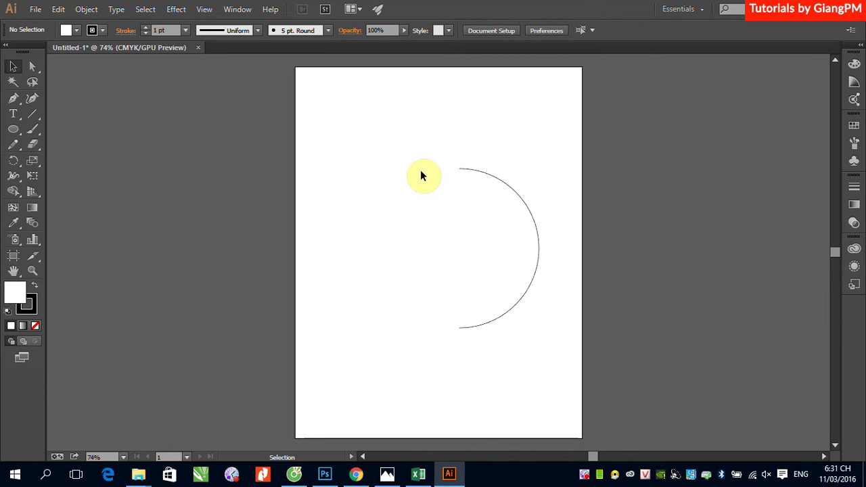
# - Give the right half-arc a light cyan stroke (C 69.02, M 1.57, Y 4.31, K 0)
pyautogui.click(483, 173)
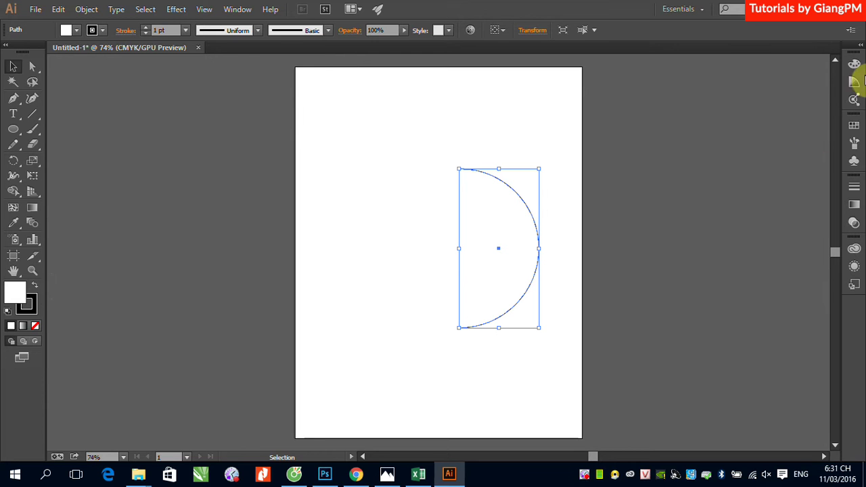
pyautogui.click(30, 301)
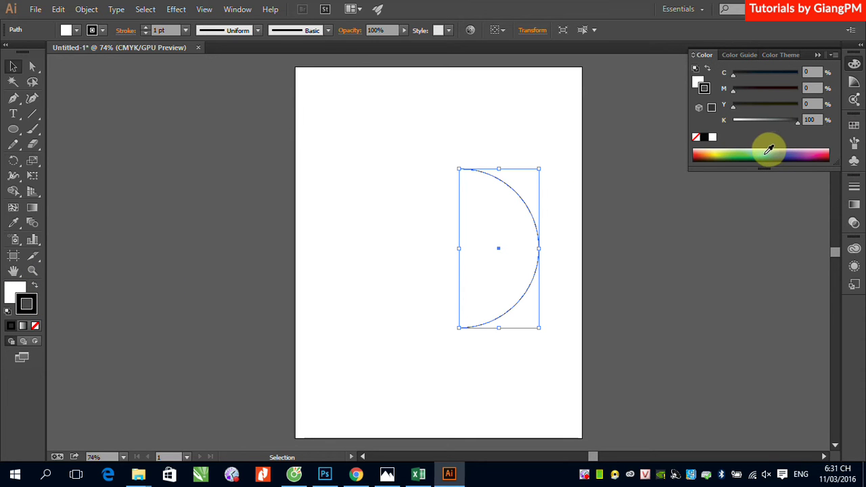
pyautogui.click(769, 150)
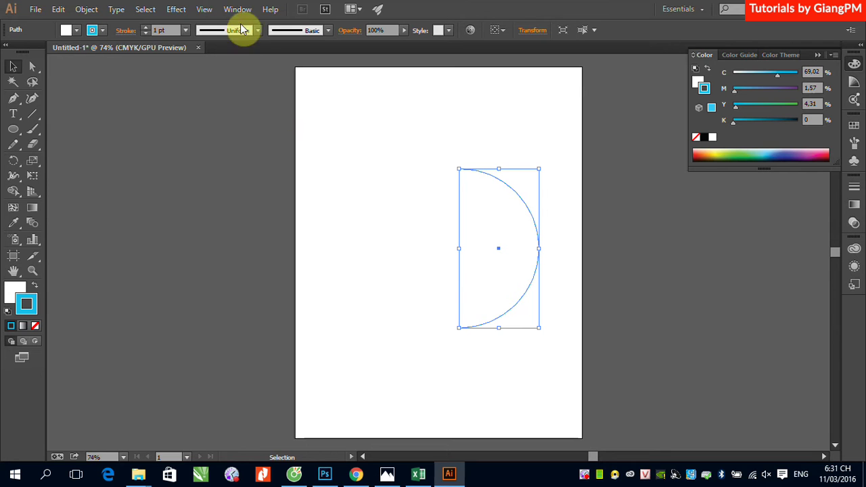
pyautogui.click(175, 12)
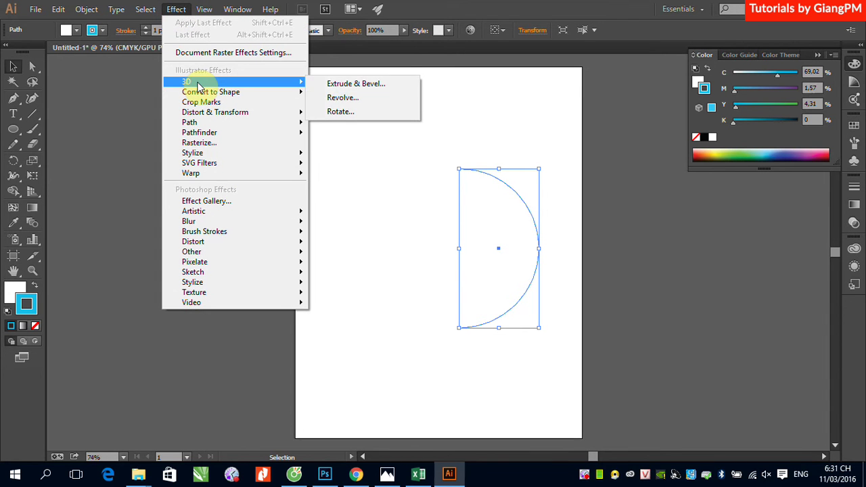
pyautogui.moveTo(186, 81)
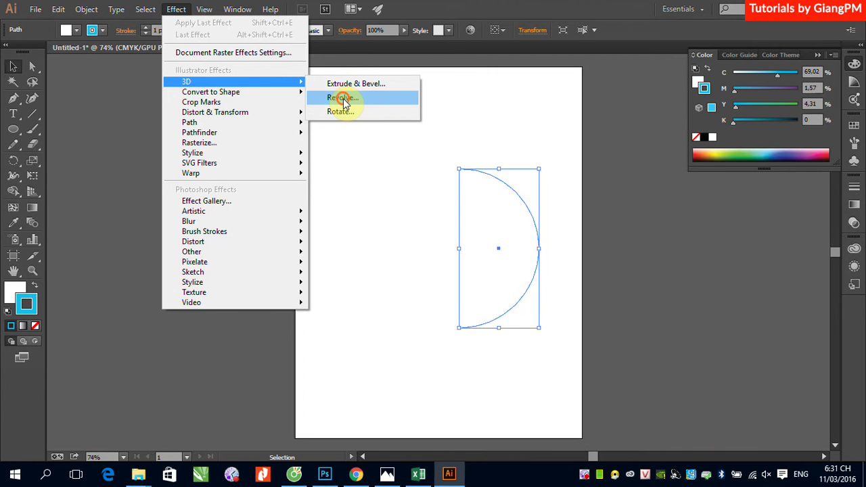
# - Apply 3D Revolve to the arc and preview it as a shaded cyan sphere
pyautogui.click(344, 98)
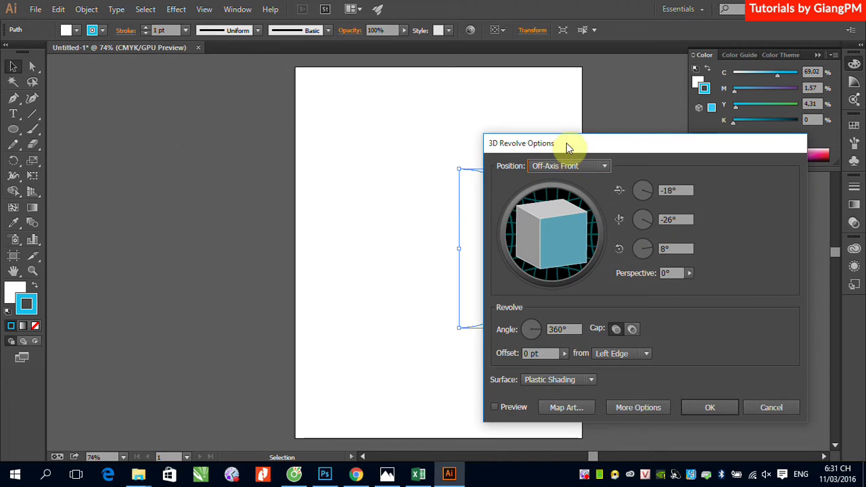
pyautogui.moveTo(567, 143); pyautogui.dragTo(150, 109)
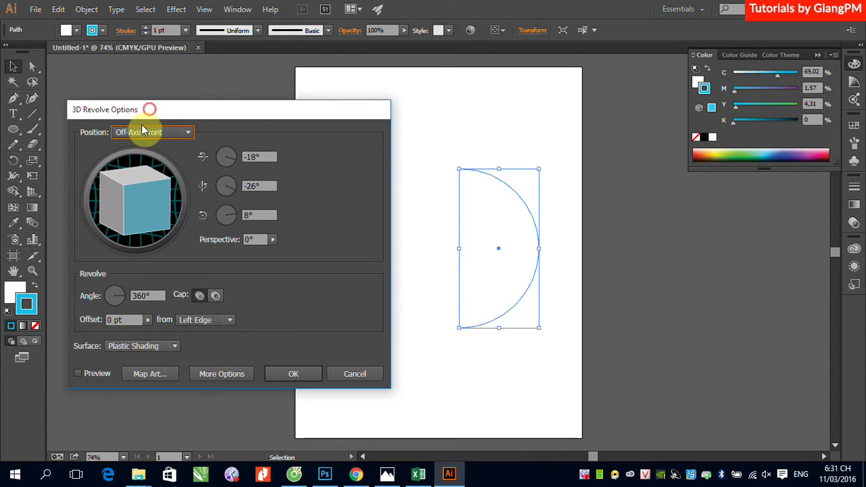
pyautogui.click(78, 373)
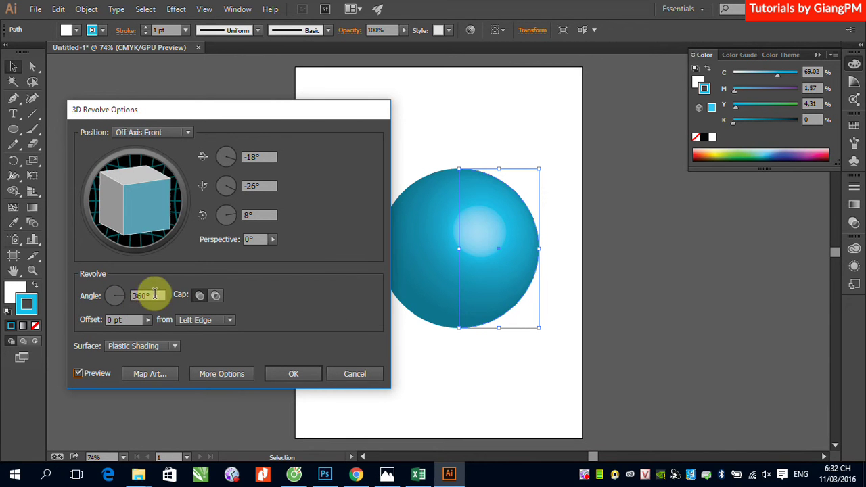
# - Try revolve angles of 180° and then 270°, refreshing the preview each time
pyautogui.moveTo(151, 296); pyautogui.dragTo(130, 295)
pyautogui.write('1')
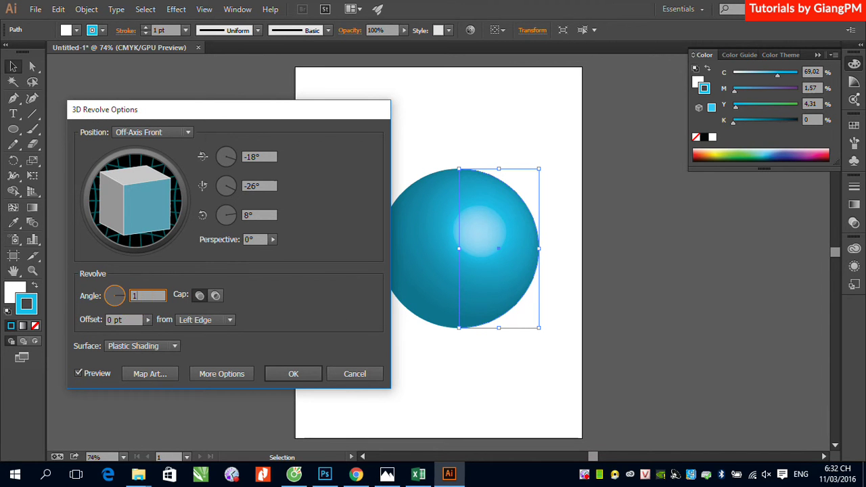
pyautogui.write('80')
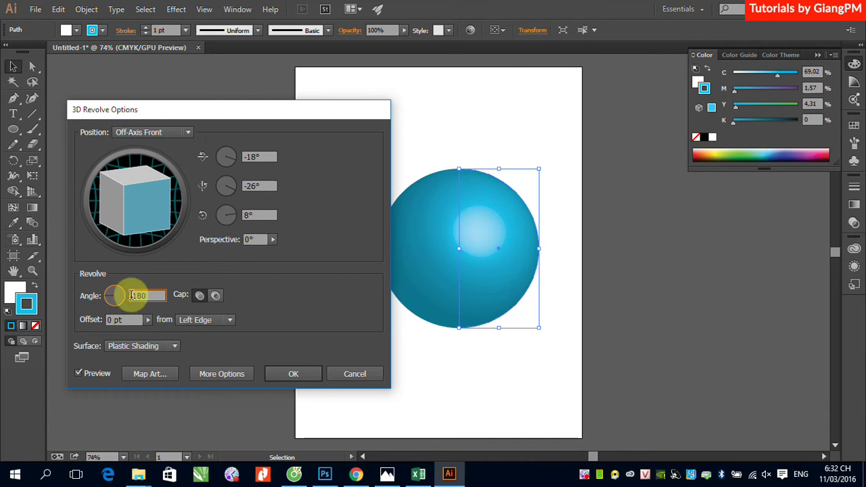
pyautogui.click(77, 374)
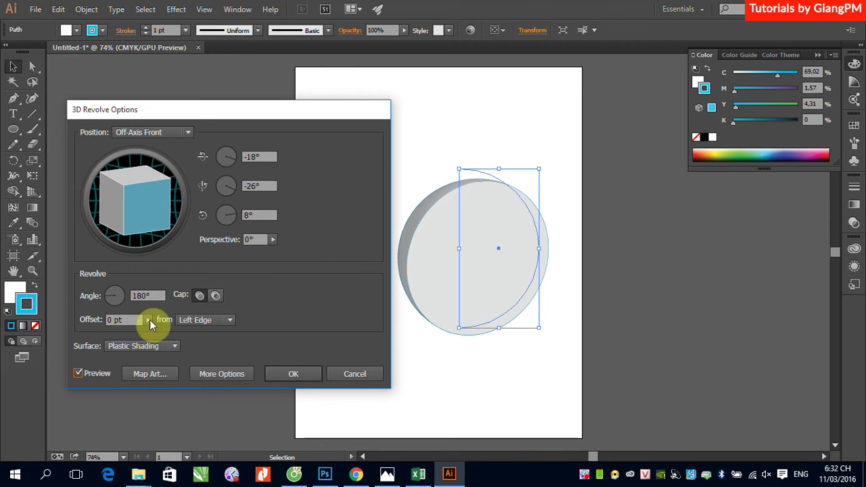
pyautogui.click(117, 296)
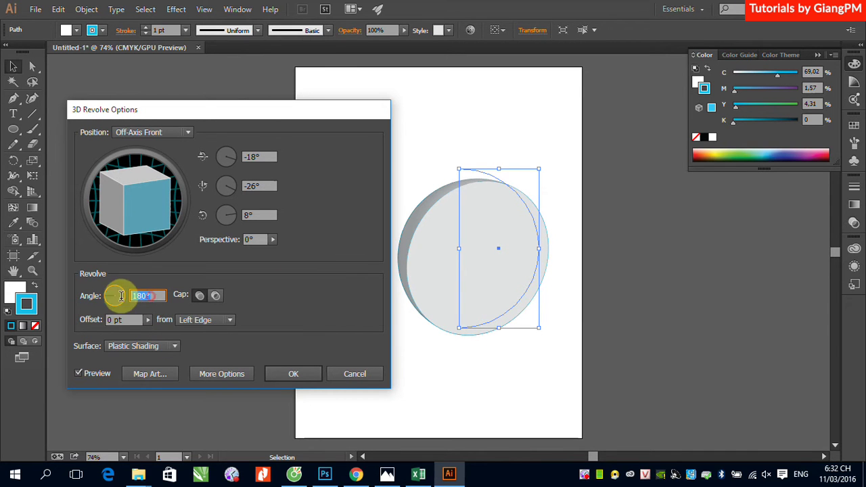
pyautogui.write('27')
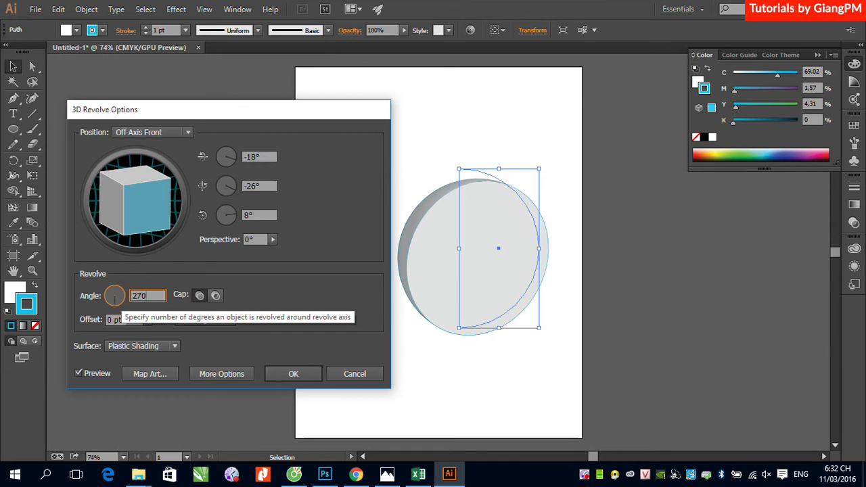
pyautogui.write('0')
pyautogui.click(78, 374)
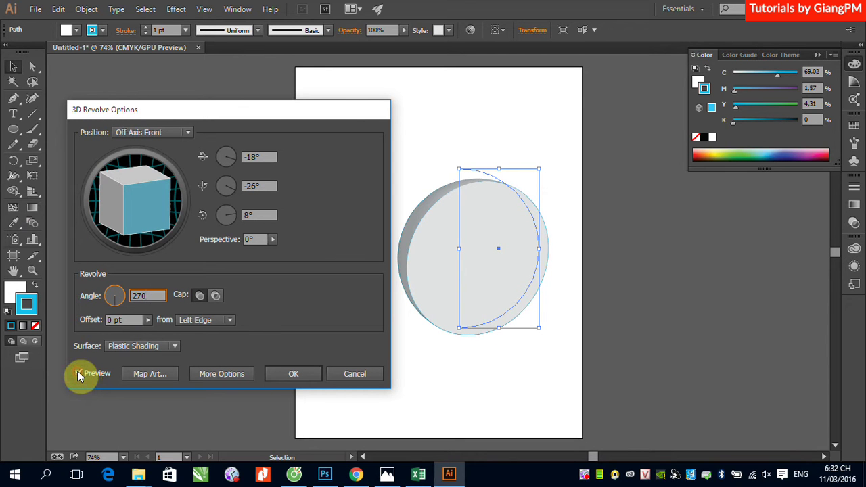
pyautogui.click(79, 374)
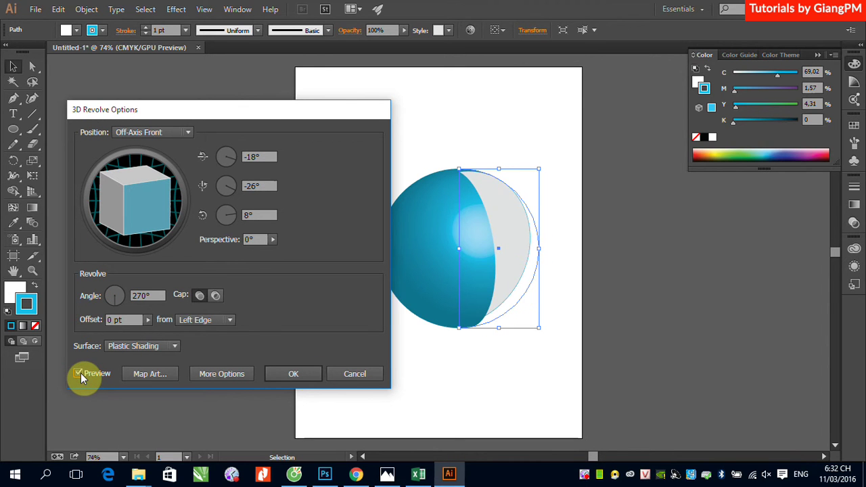
# - Rotate the sphere to a custom -26°, 20°, -27° and set the revolve angle to 360°
pyautogui.moveTo(155, 211); pyautogui.dragTo(107, 208)
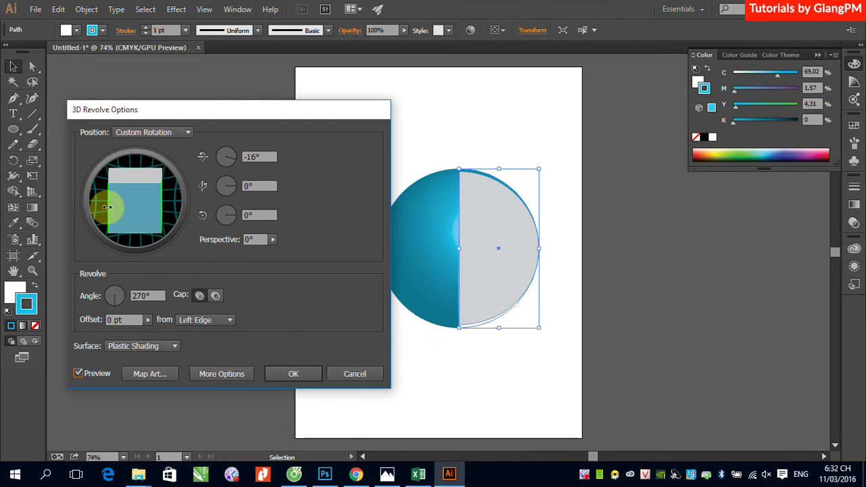
pyautogui.moveTo(107, 208); pyautogui.dragTo(395, 251)
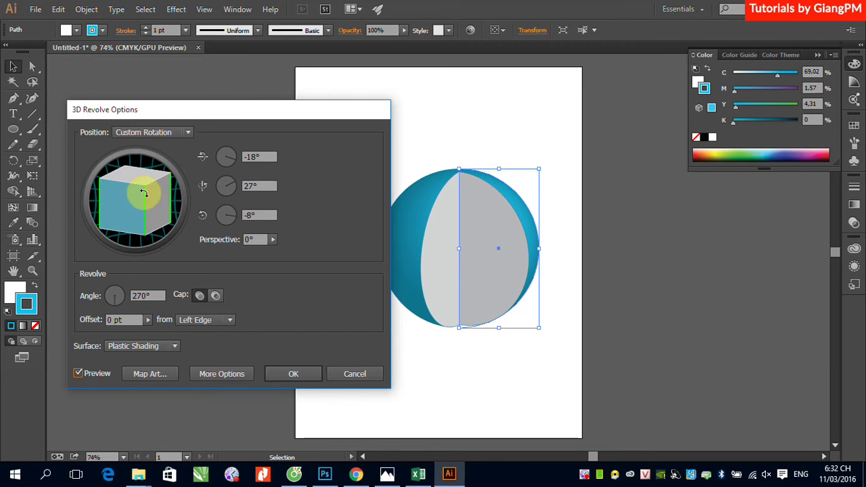
pyautogui.moveTo(154, 182); pyautogui.dragTo(156, 195)
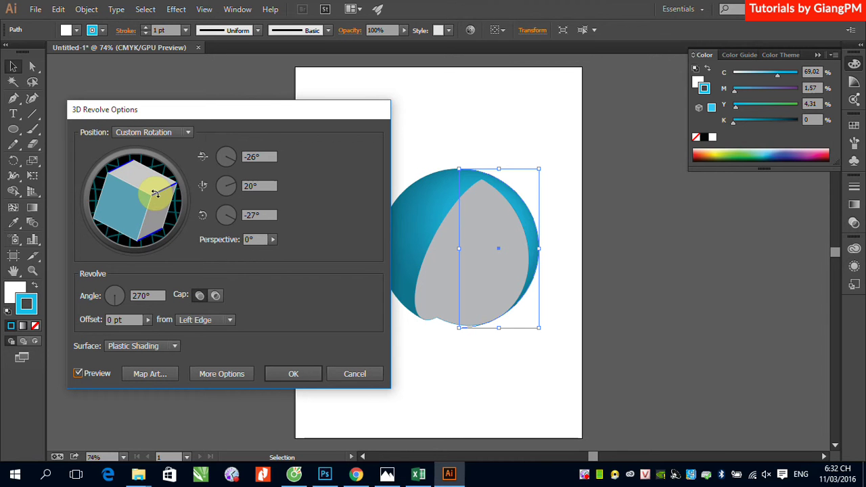
pyautogui.moveTo(164, 296); pyautogui.dragTo(120, 303)
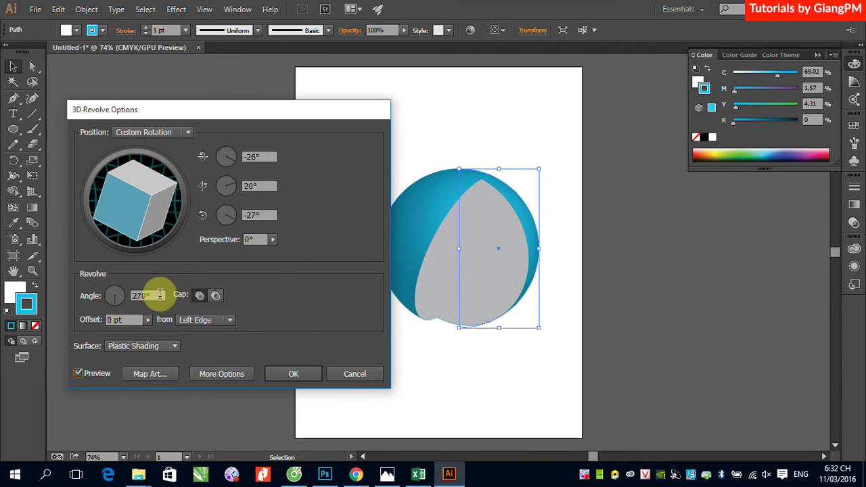
pyautogui.write('360')
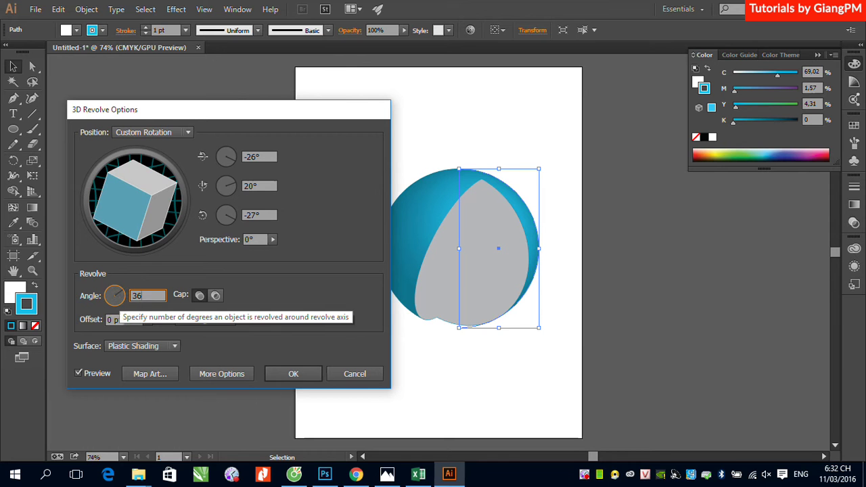
pyautogui.click(78, 373)
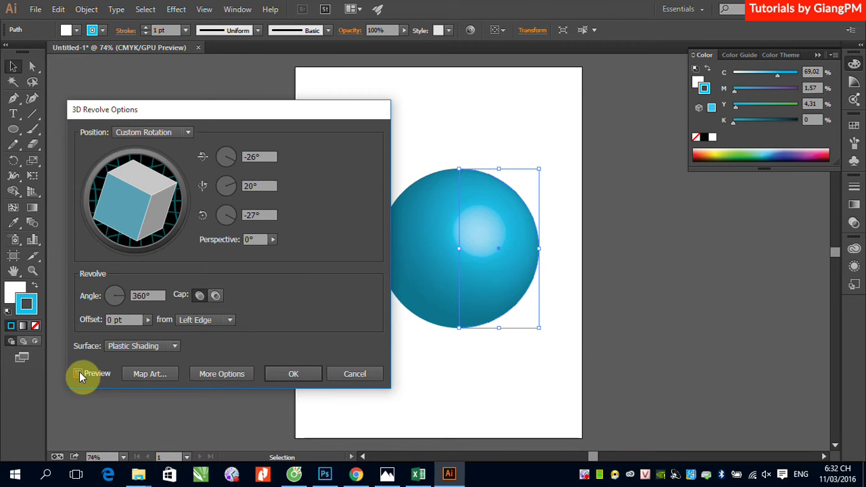
pyautogui.click(78, 373)
pyautogui.click(188, 134)
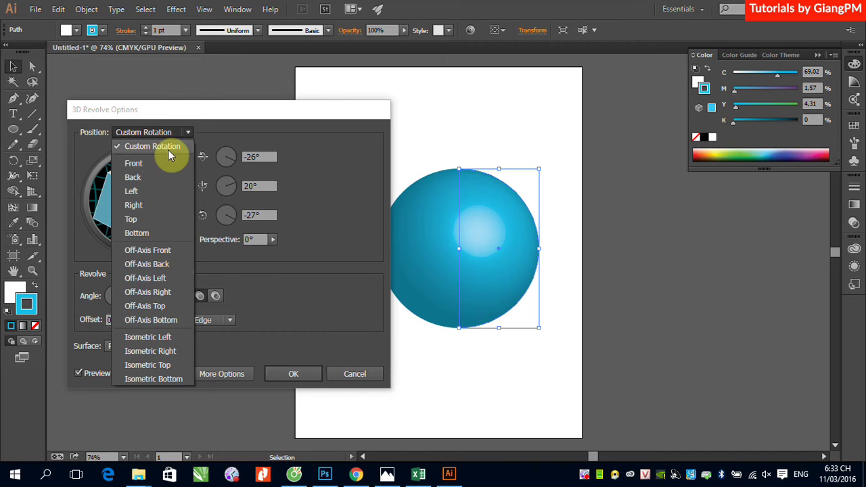
pyautogui.click(228, 130)
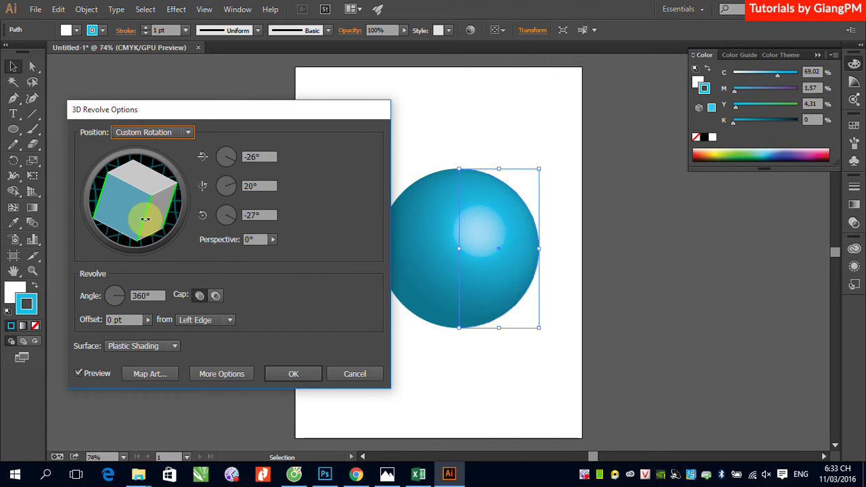
pyautogui.click(253, 157)
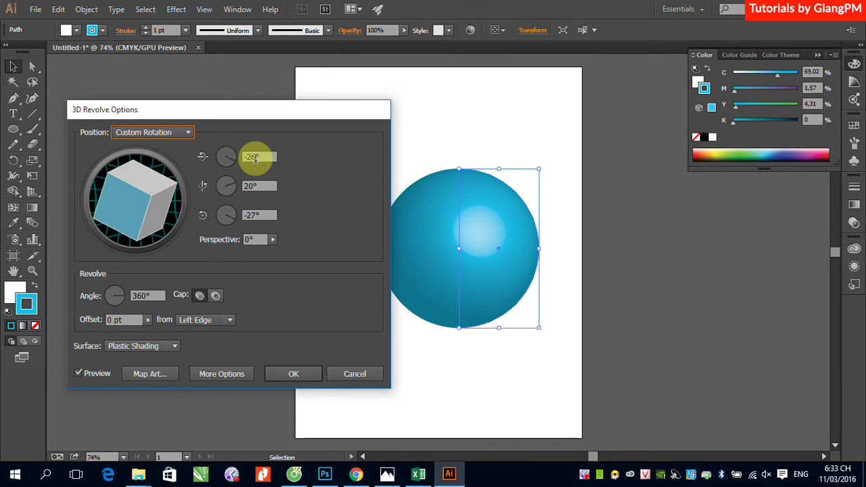
pyautogui.click(226, 237)
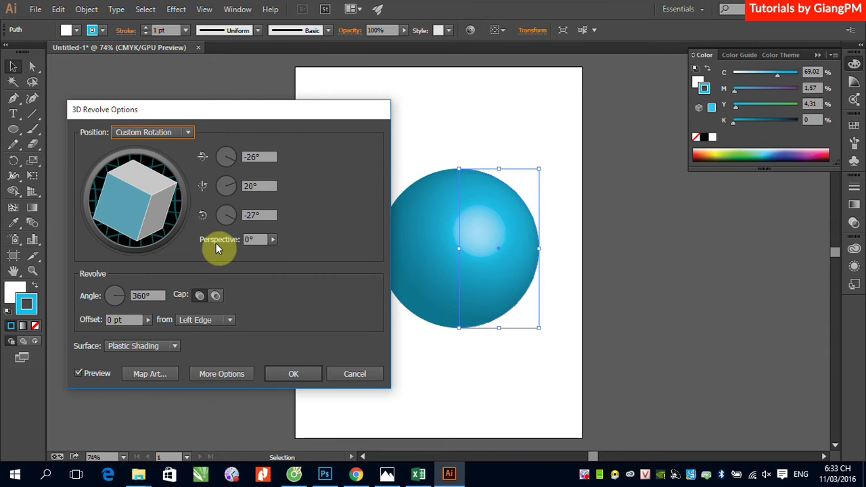
pyautogui.click(273, 240)
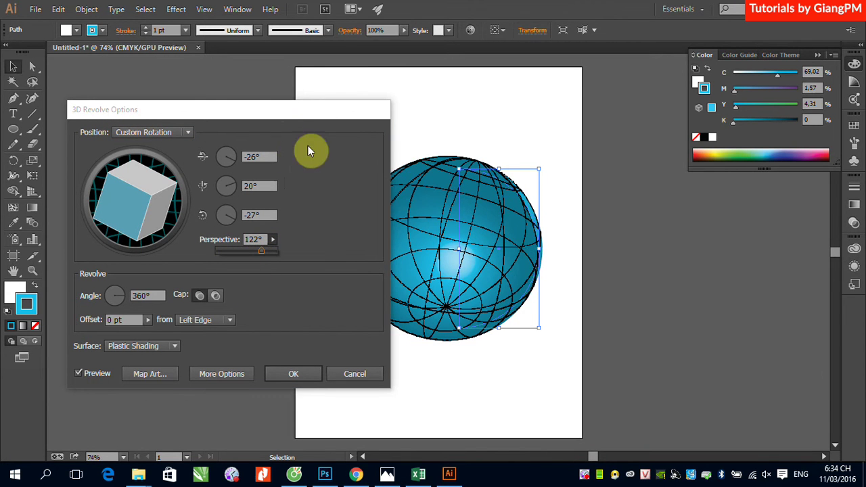
pyautogui.moveTo(313, 123); pyautogui.dragTo(264, 118)
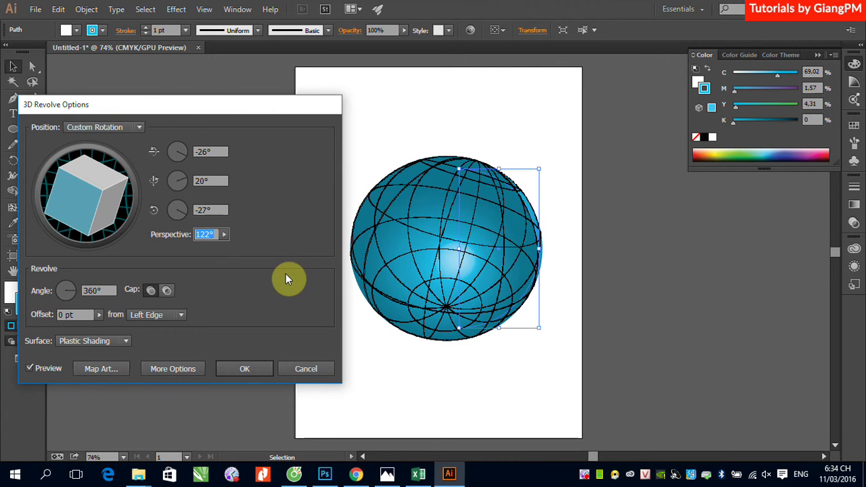
pyautogui.click(258, 295)
pyautogui.click(224, 235)
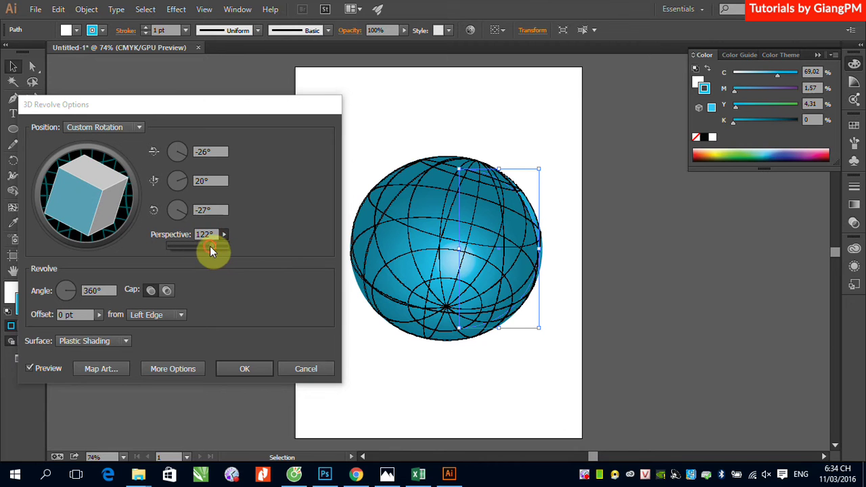
pyautogui.moveTo(210, 246); pyautogui.dragTo(165, 246)
pyautogui.click(272, 252)
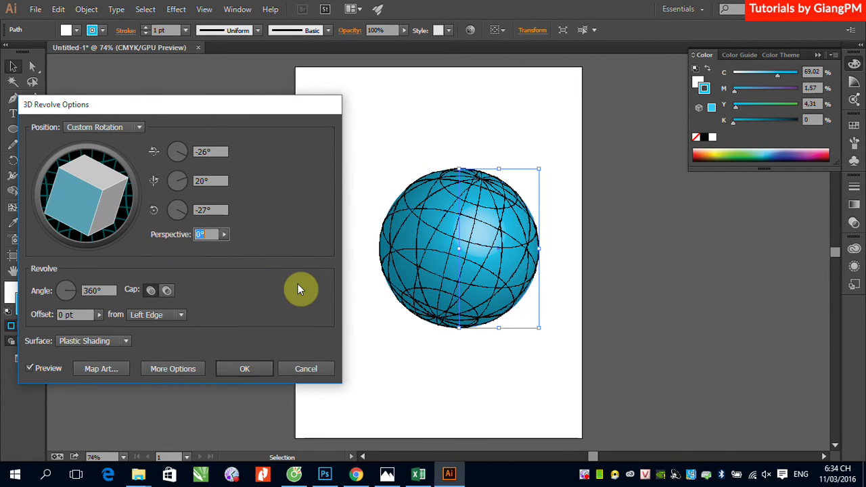
pyautogui.click(92, 290)
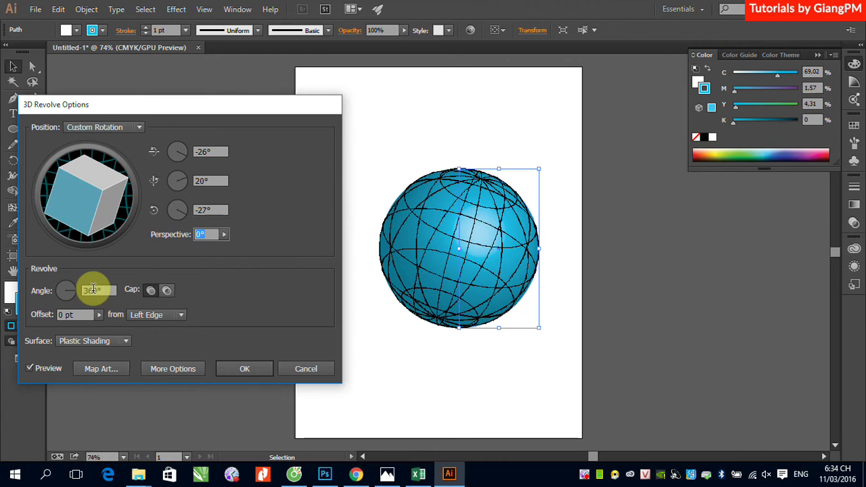
# - Turn the cap on for a solid sphere, keeping the revolve from the Left Edge
pyautogui.click(167, 292)
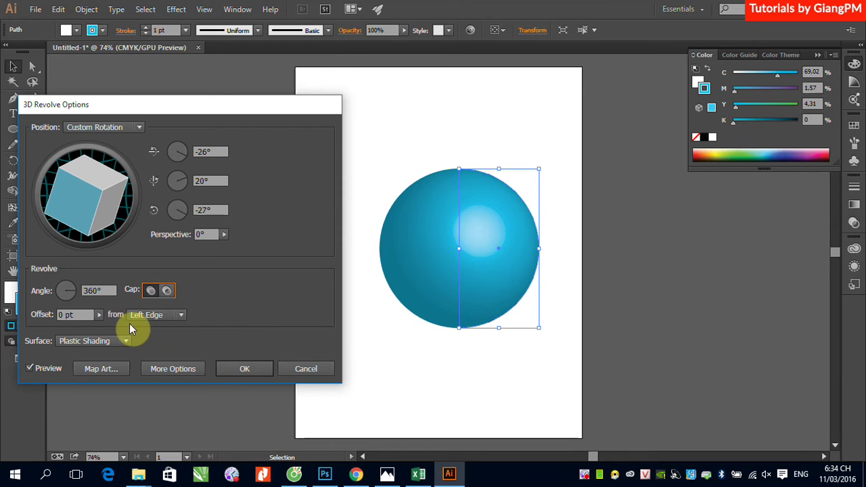
pyautogui.click(182, 316)
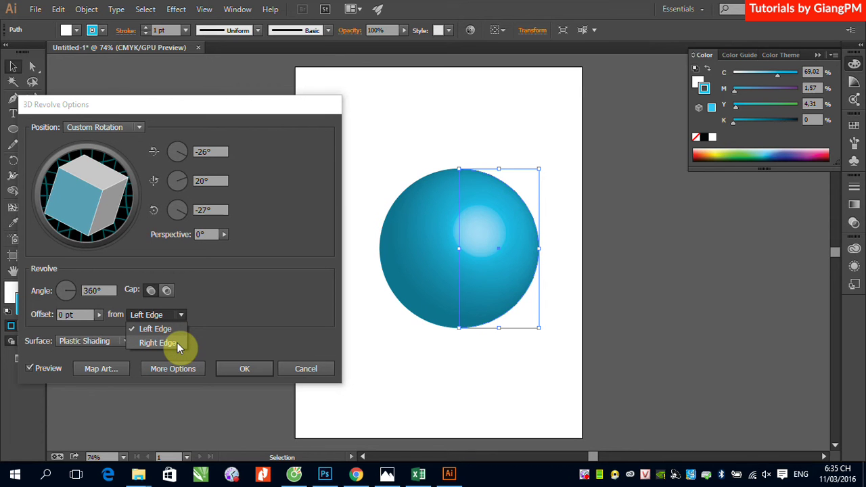
pyautogui.press('Escape')
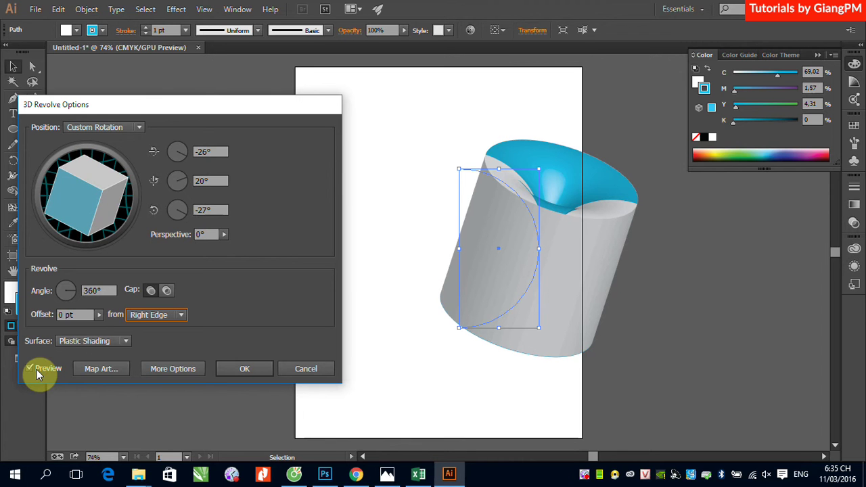
pyautogui.click(180, 316)
pyautogui.click(165, 330)
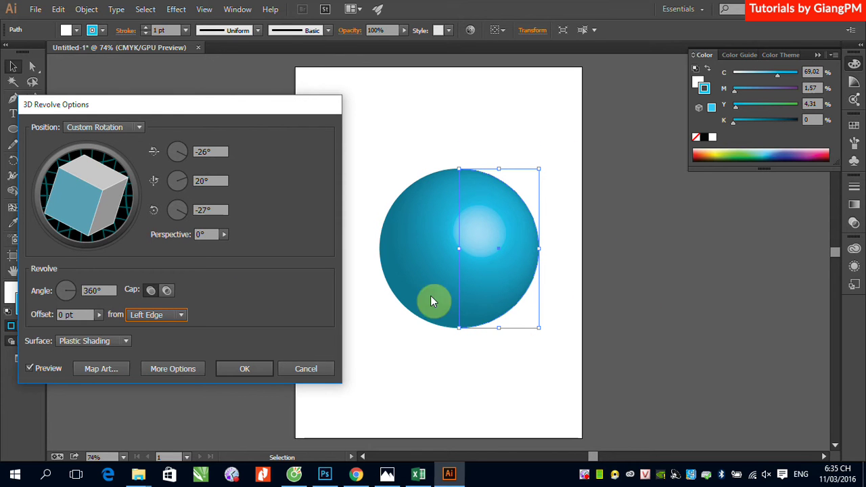
pyautogui.click(182, 315)
pyautogui.click(174, 330)
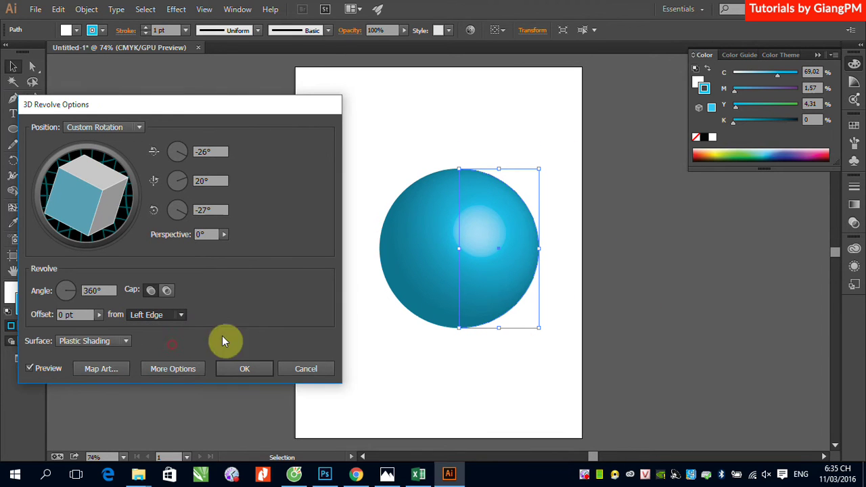
pyautogui.press('Down')
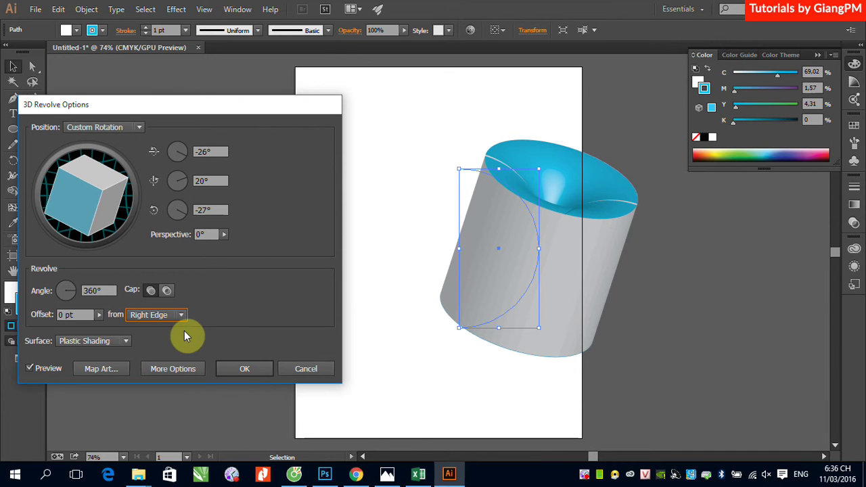
pyautogui.click(180, 314)
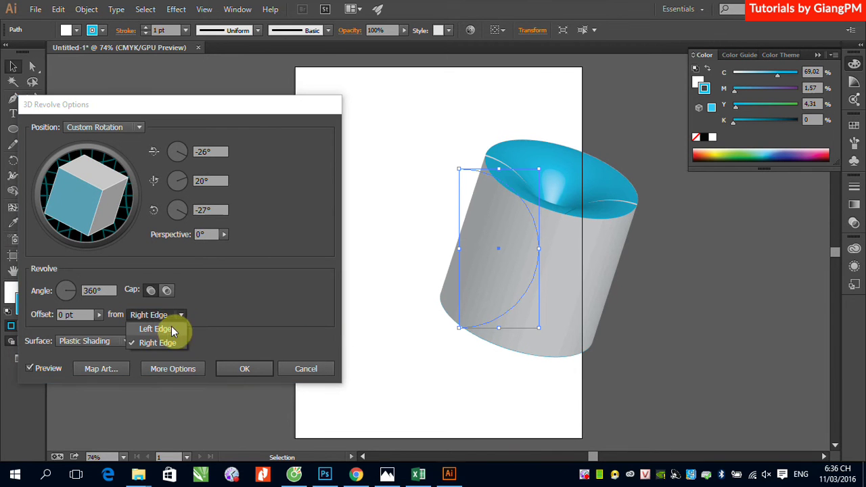
pyautogui.click(167, 329)
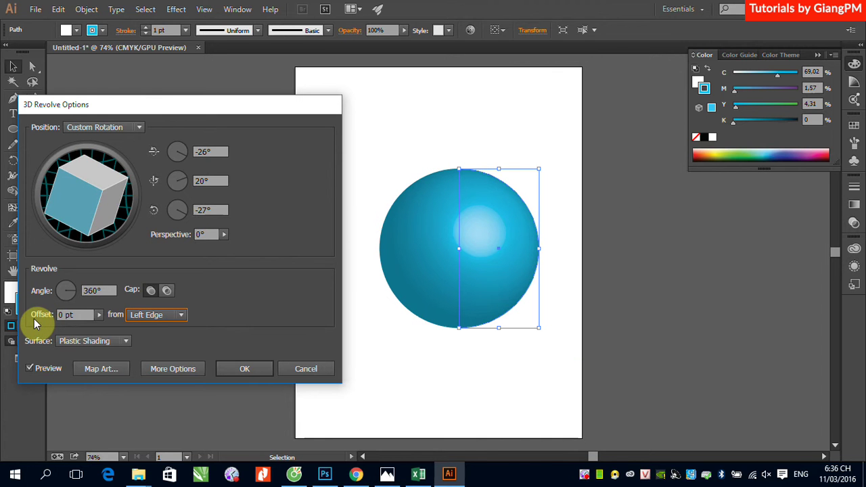
pyautogui.click(100, 315)
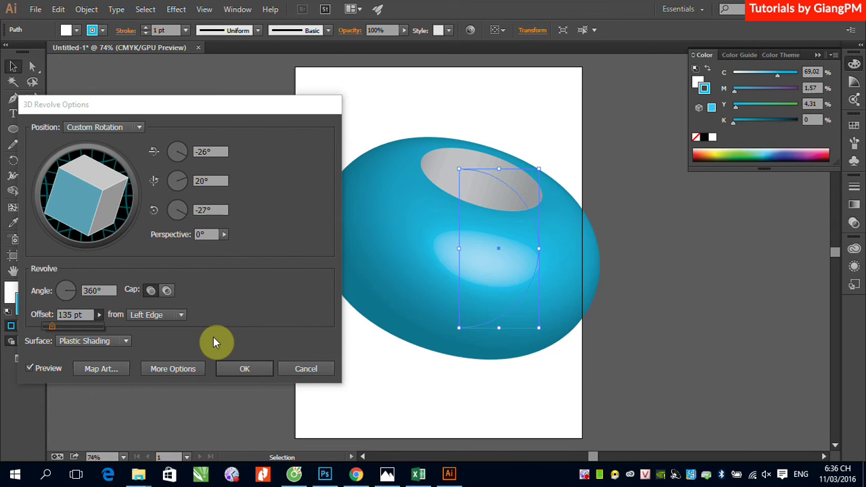
pyautogui.click(70, 315)
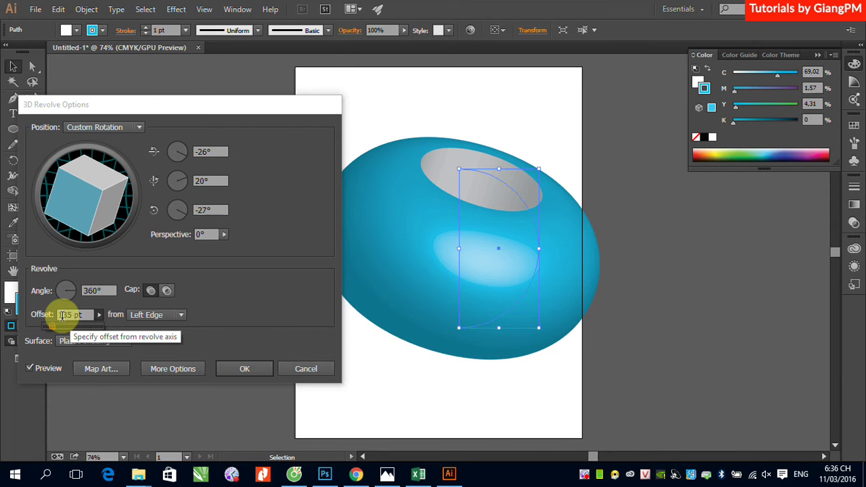
pyautogui.click(60, 315)
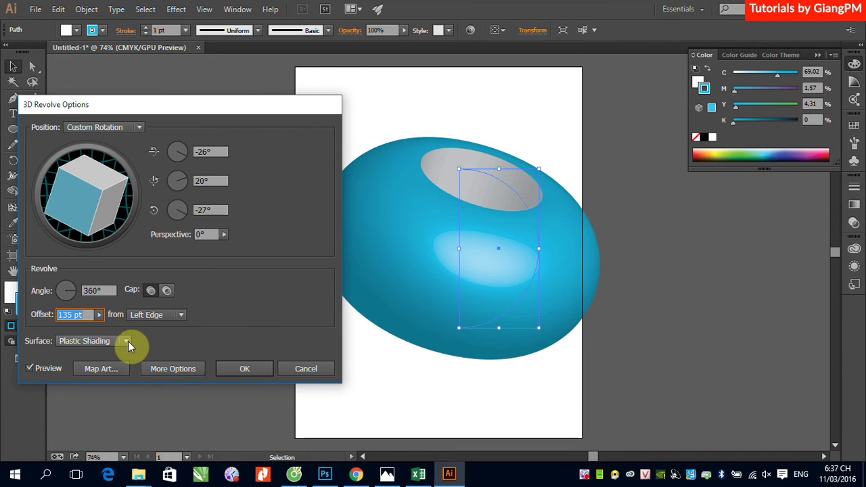
pyautogui.click(98, 315)
pyautogui.moveTo(54, 325); pyautogui.dragTo(34, 323)
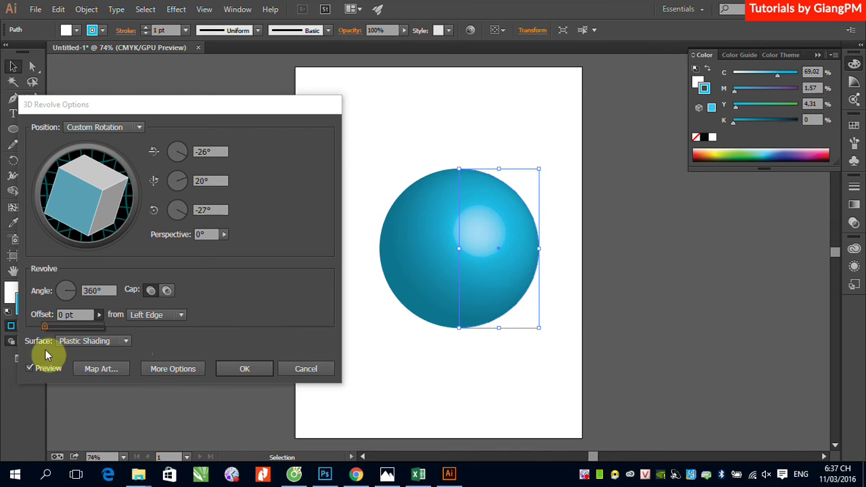
# - Try Wireframe, No Shading and Diffuse Shading surfaces, settling on Plastic Shading
pyautogui.click(127, 341)
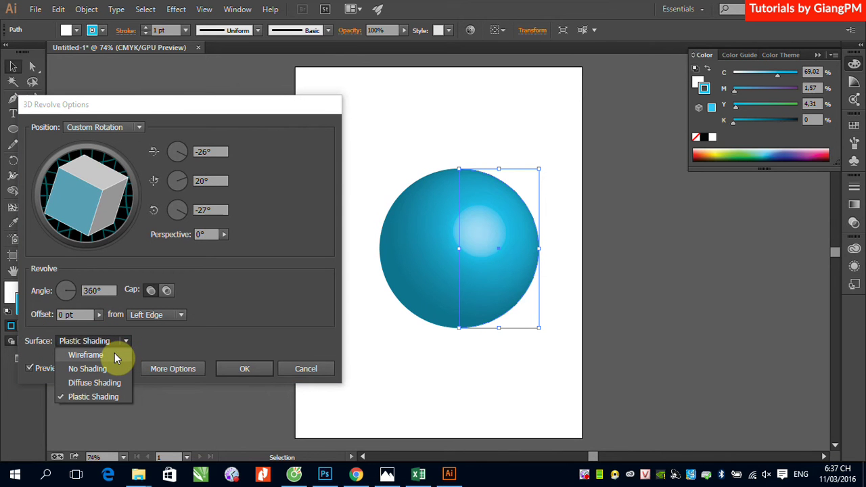
pyautogui.click(114, 355)
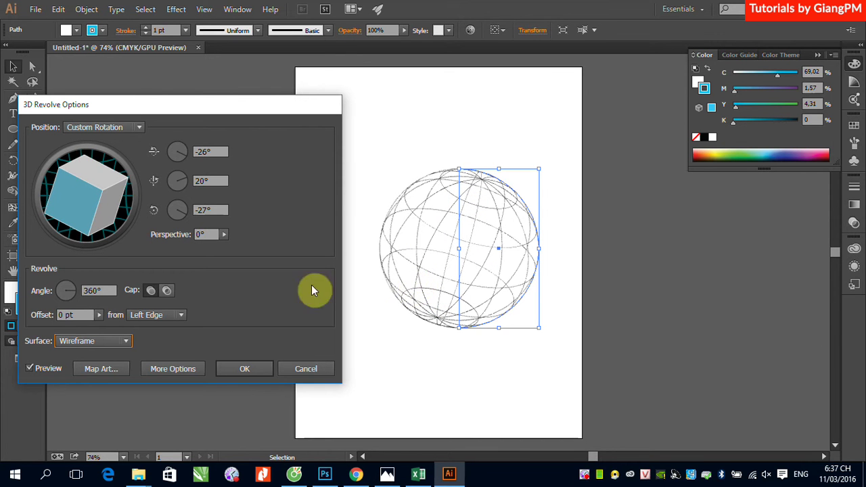
pyautogui.click(128, 344)
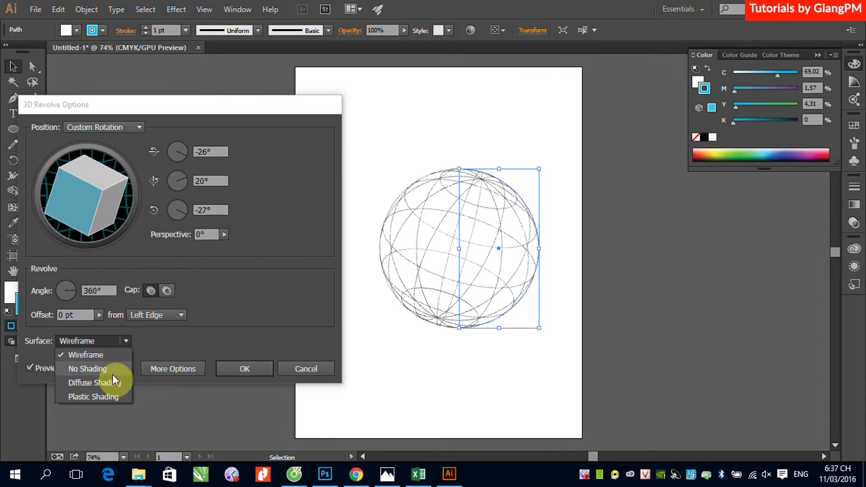
pyautogui.click(112, 371)
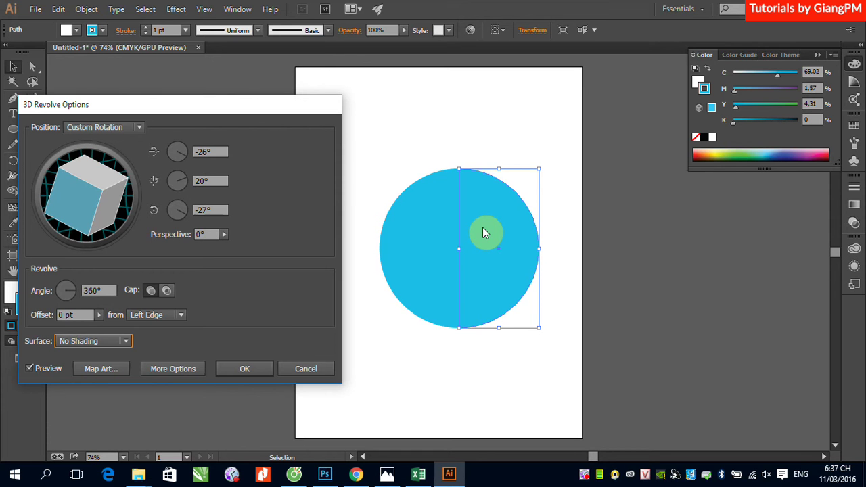
pyautogui.click(125, 343)
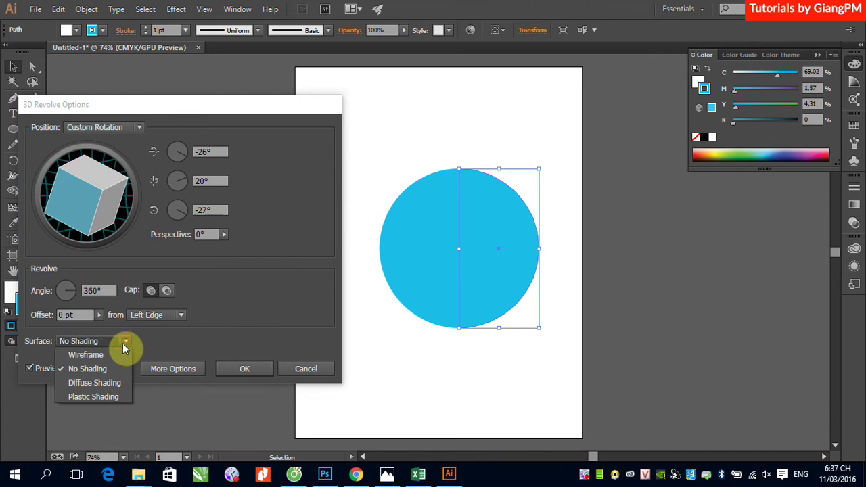
pyautogui.click(106, 383)
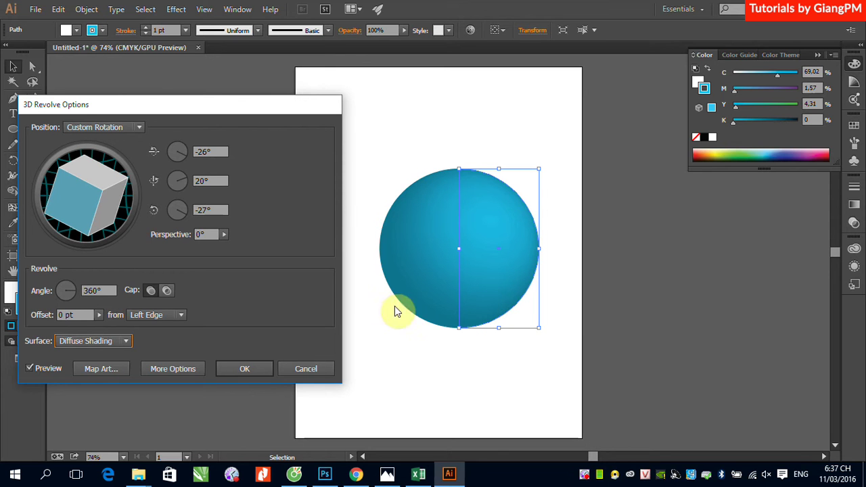
pyautogui.click(131, 341)
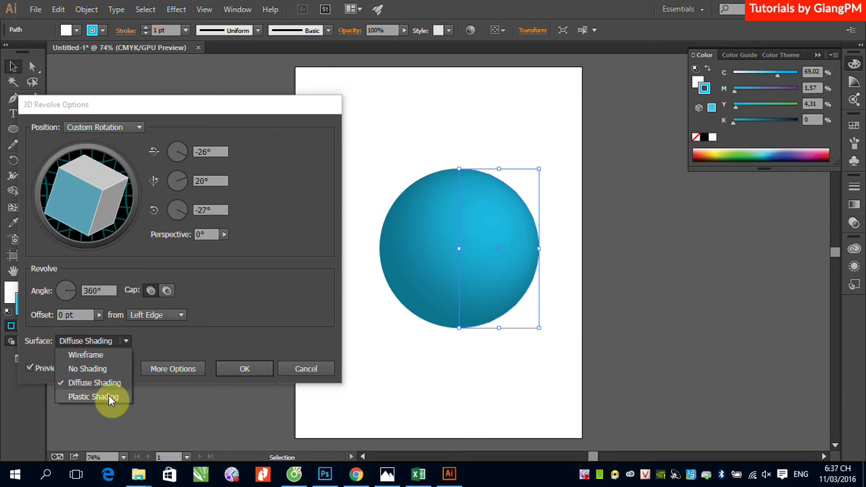
pyautogui.click(108, 395)
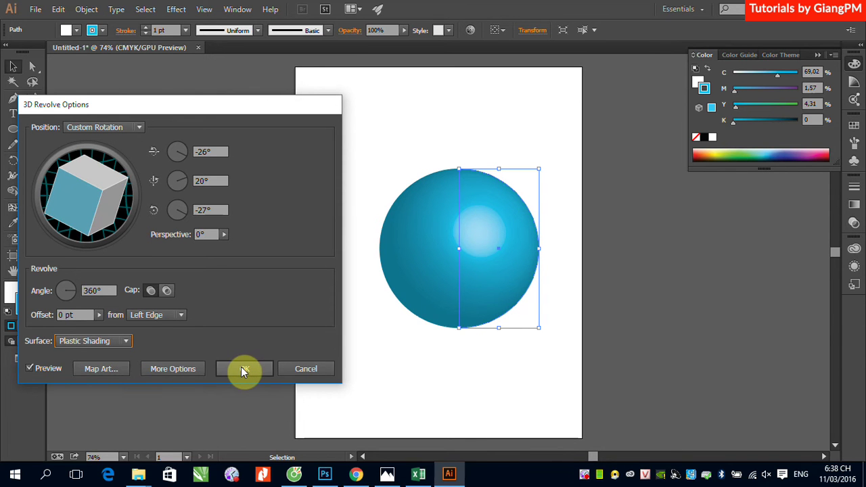
# - Map the Vector Grime symbol onto surface 1 of 3 and rotate the sphere
pyautogui.click(109, 371)
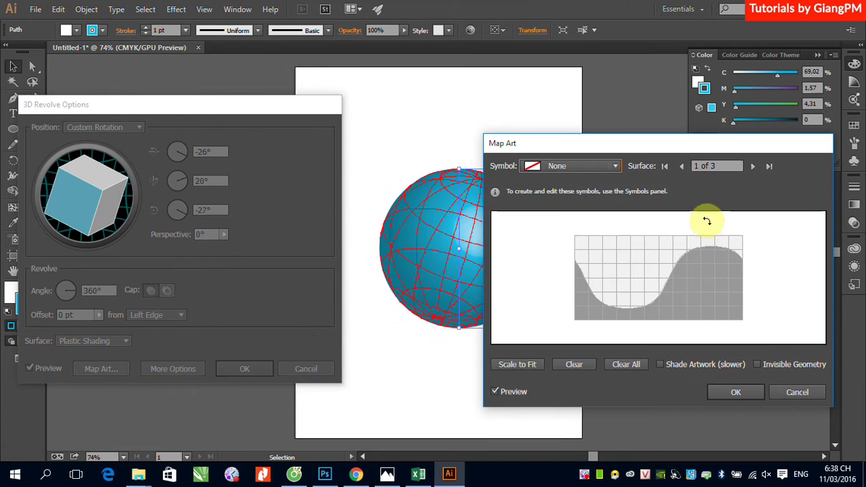
pyautogui.click(616, 166)
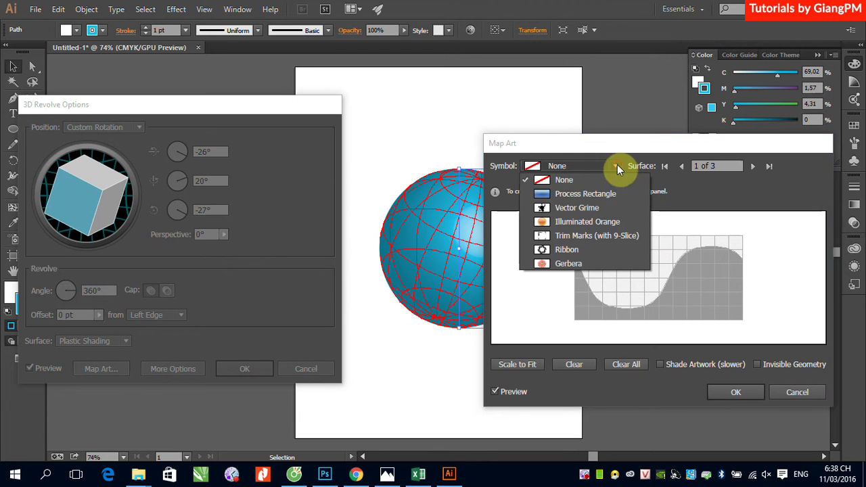
pyautogui.click(575, 208)
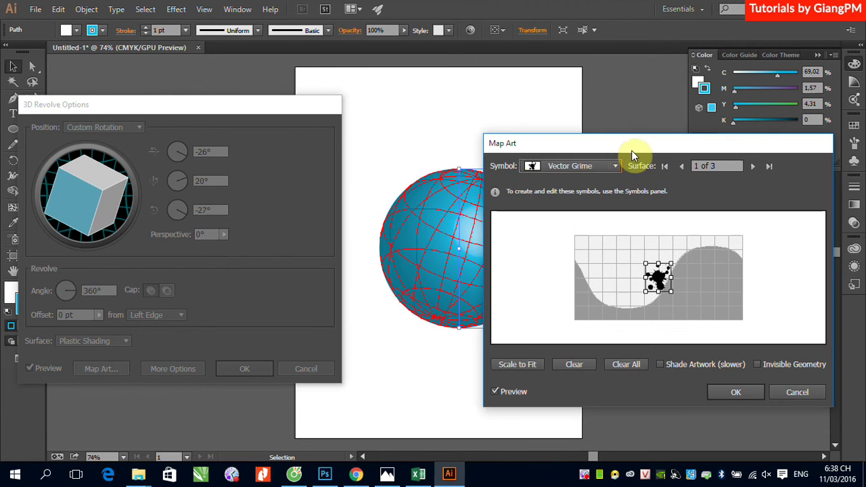
pyautogui.moveTo(631, 151); pyautogui.dragTo(685, 140)
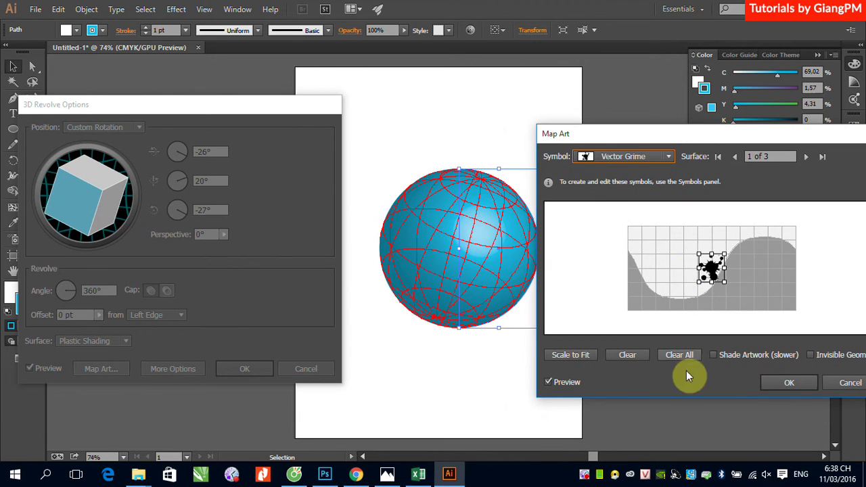
pyautogui.click(788, 384)
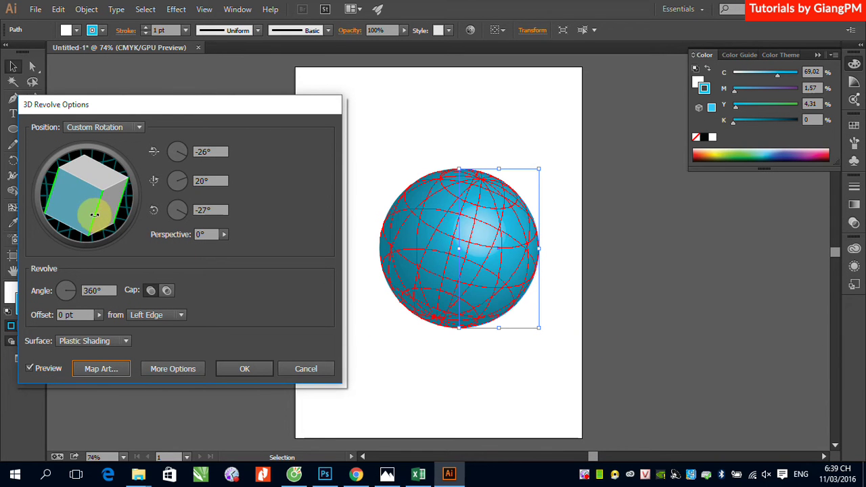
pyautogui.moveTo(83, 206)
pyautogui.mouseDown()
pyautogui.moveTo(58, 215)
pyautogui.moveTo(132, 228)
pyautogui.mouseUp()
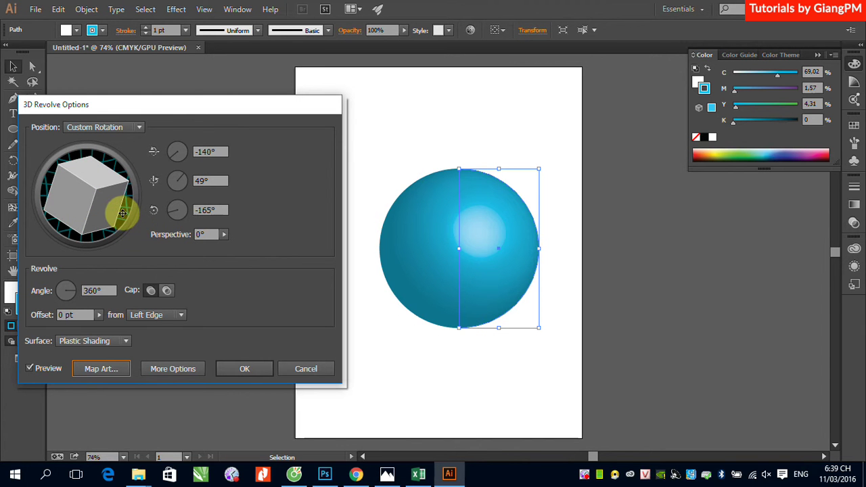
pyautogui.moveTo(113, 209); pyautogui.dragTo(84, 216)
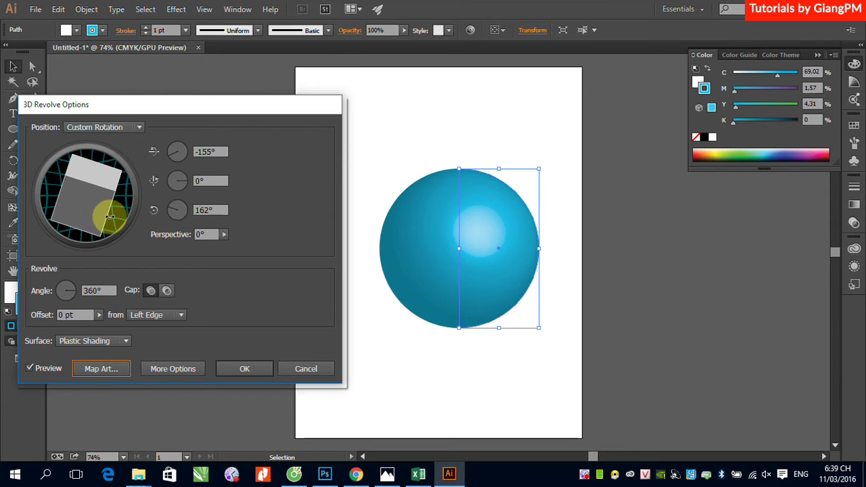
pyautogui.moveTo(109, 217); pyautogui.dragTo(85, 219)
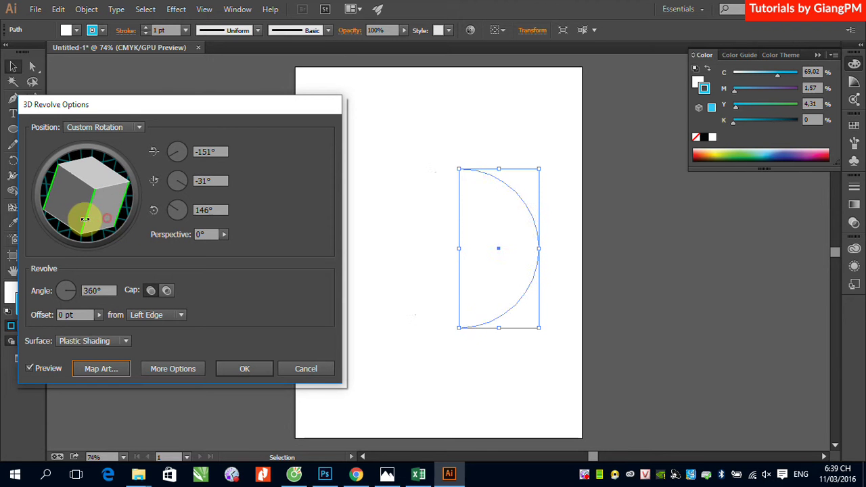
# - Enlarge the grime symbol, shift it up-left, and tilt the sphere to -44°, -36°, 10°
pyautogui.click(109, 369)
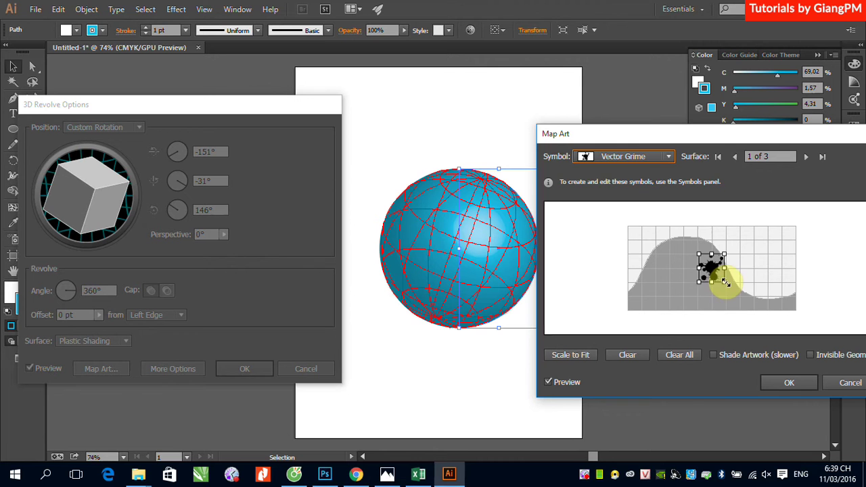
pyautogui.moveTo(726, 283); pyautogui.dragTo(752, 307)
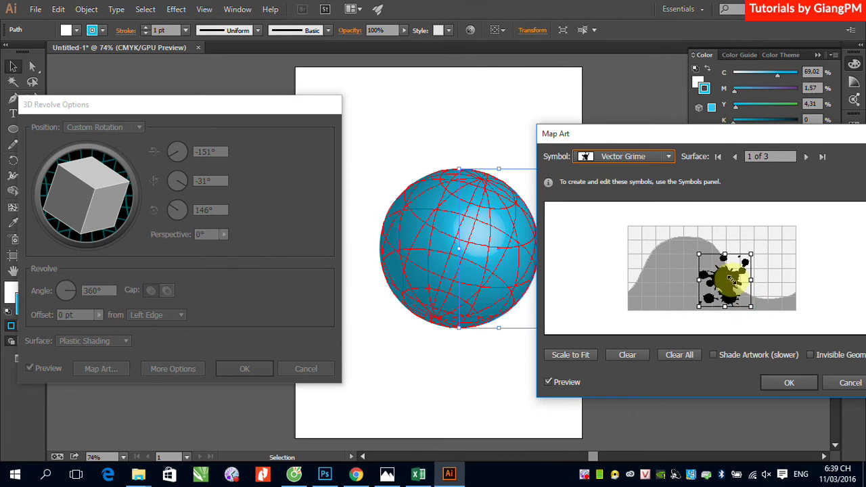
pyautogui.moveTo(734, 278); pyautogui.dragTo(708, 268)
pyautogui.click(787, 383)
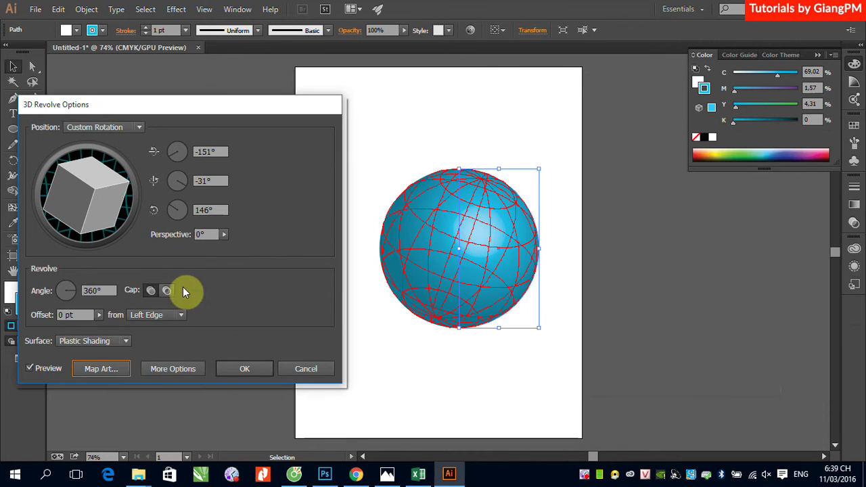
pyautogui.moveTo(93, 223)
pyautogui.mouseDown()
pyautogui.moveTo(113, 218)
pyautogui.moveTo(79, 218)
pyautogui.mouseUp()
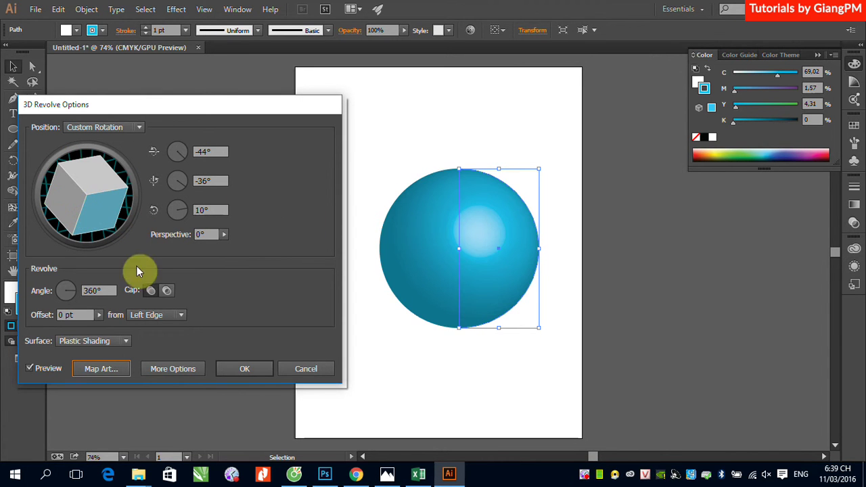
pyautogui.click(101, 369)
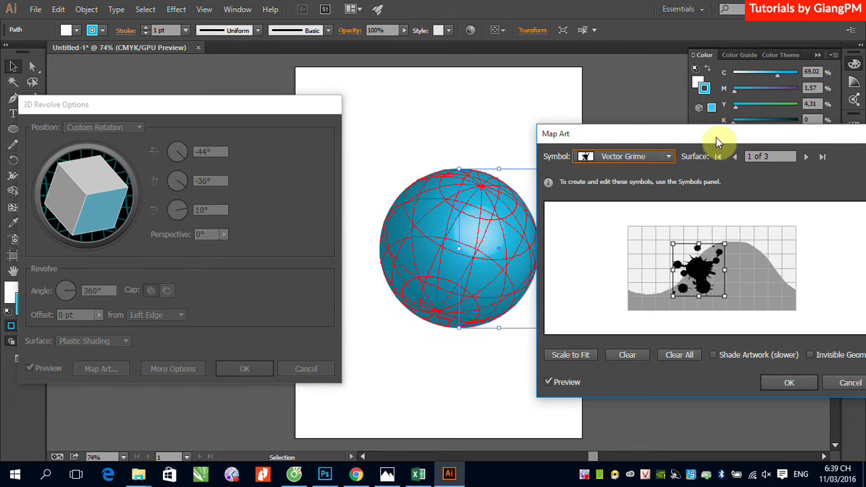
# - Map an enlarged, repositioned Vector Grime symbol onto surface 2 of 3
pyautogui.moveTo(716, 138); pyautogui.dragTo(570, 109)
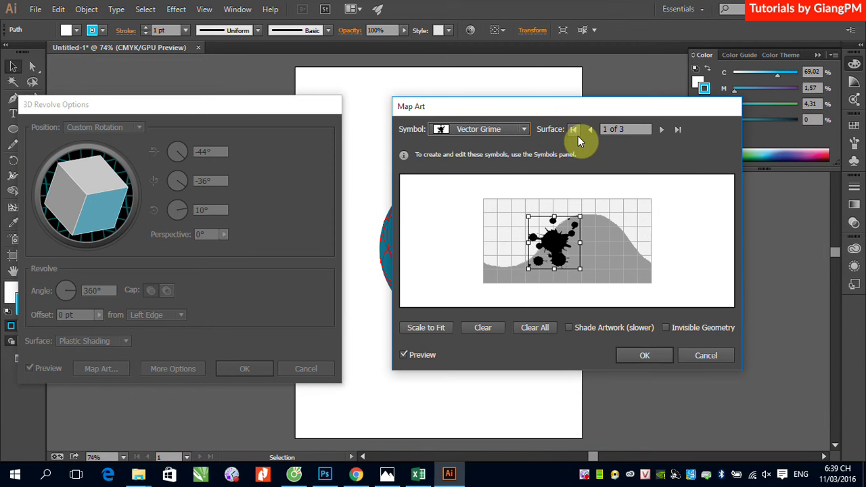
pyautogui.click(663, 131)
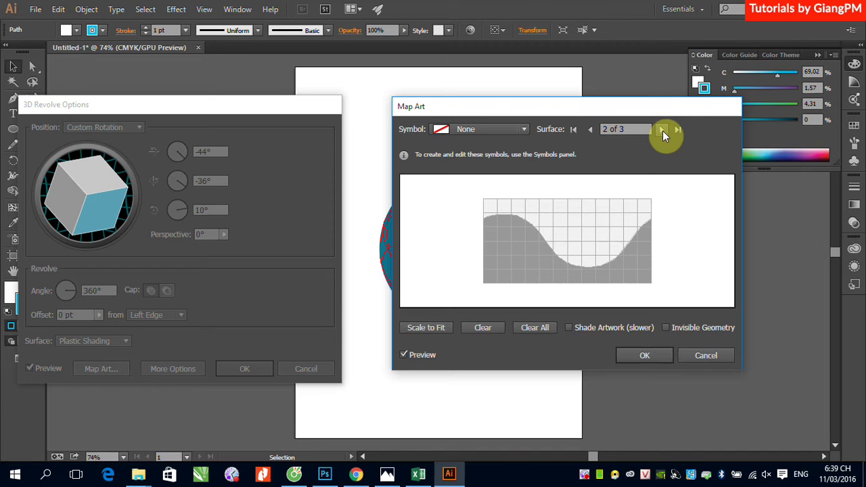
pyautogui.moveTo(557, 110); pyautogui.dragTo(654, 107)
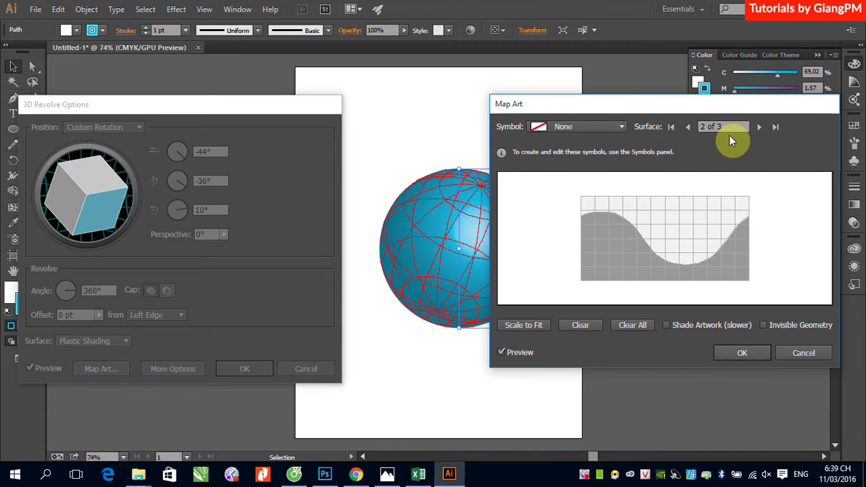
pyautogui.click(621, 126)
pyautogui.click(582, 168)
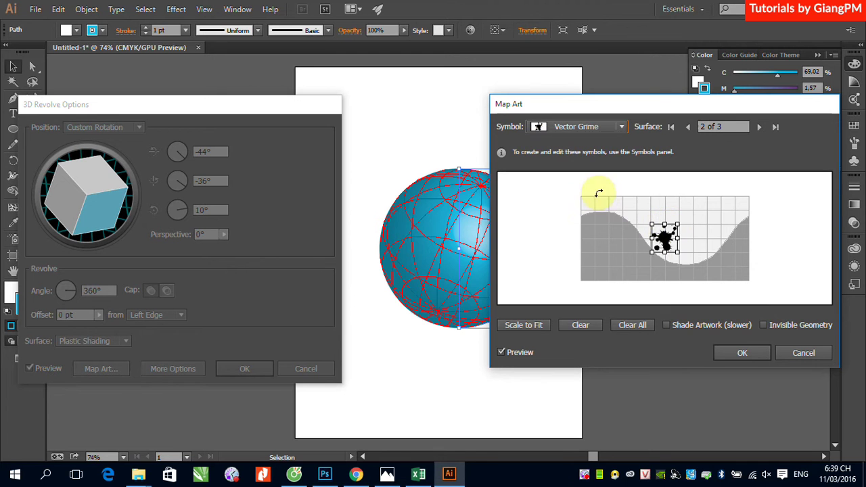
pyautogui.moveTo(651, 251); pyautogui.dragTo(614, 272)
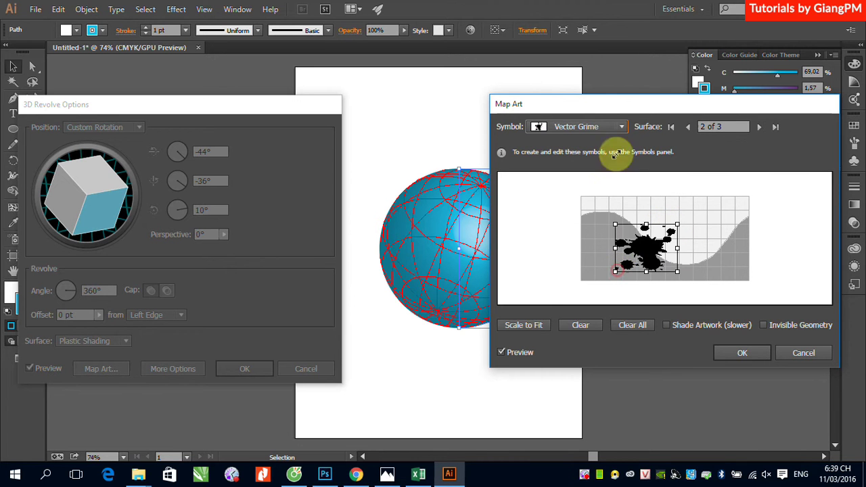
pyautogui.moveTo(630, 112); pyautogui.dragTo(697, 106)
pyautogui.moveTo(708, 252)
pyautogui.mouseDown()
pyautogui.moveTo(681, 248)
pyautogui.moveTo(709, 244)
pyautogui.mouseUp()
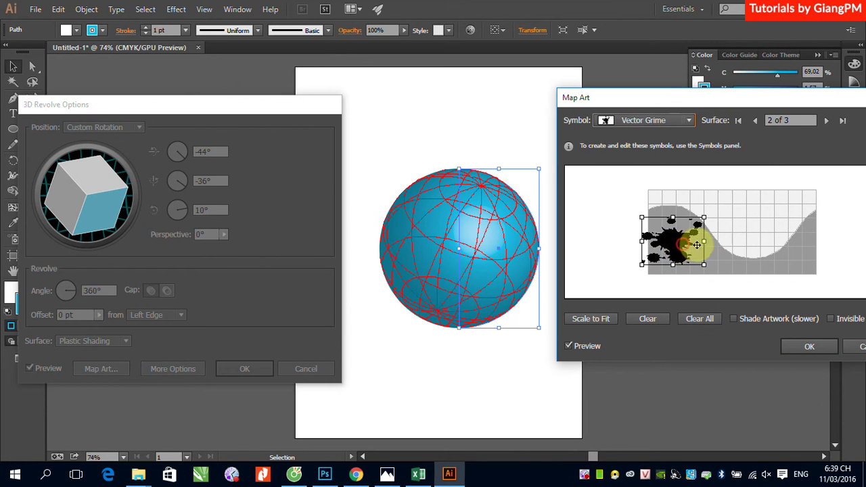
pyautogui.click(801, 344)
# - Rotate the sphere through several angles to about 170°, -22°, -175°
pyautogui.moveTo(126, 233); pyautogui.dragTo(84, 222)
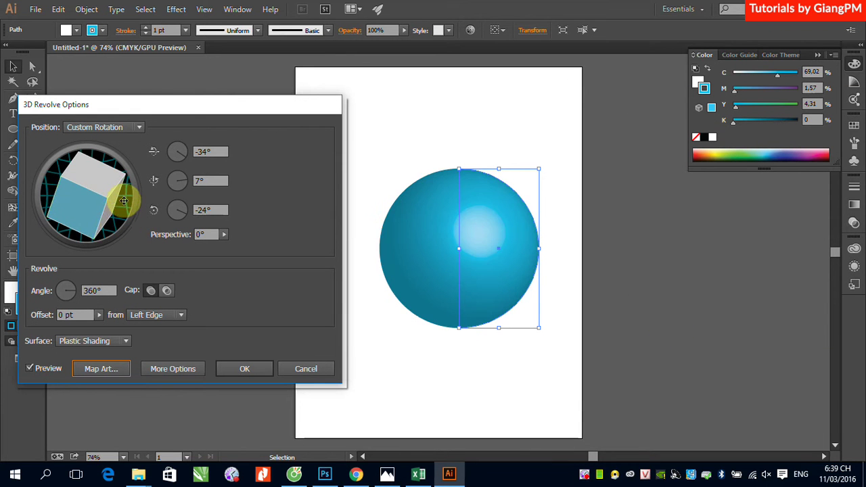
pyautogui.moveTo(117, 200); pyautogui.dragTo(93, 203)
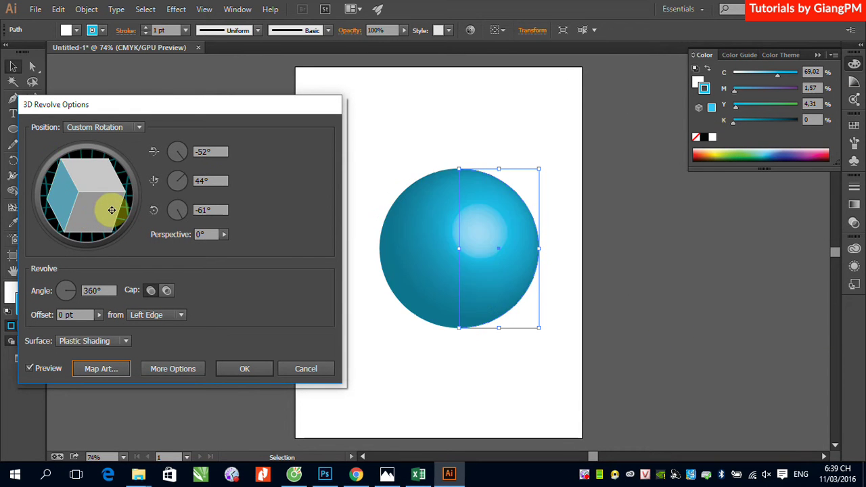
pyautogui.moveTo(101, 213)
pyautogui.mouseDown()
pyautogui.moveTo(149, 203)
pyautogui.moveTo(90, 205)
pyautogui.mouseUp()
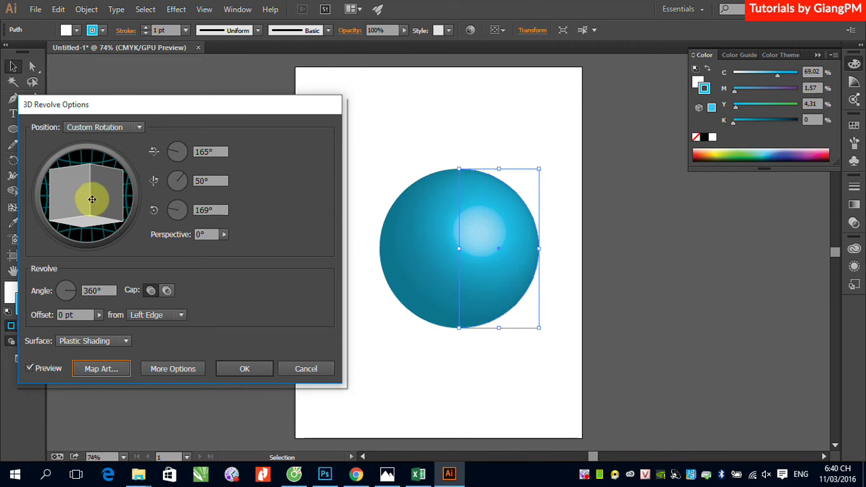
pyautogui.moveTo(90, 203)
pyautogui.mouseDown()
pyautogui.moveTo(131, 196)
pyautogui.moveTo(133, 209)
pyautogui.mouseUp()
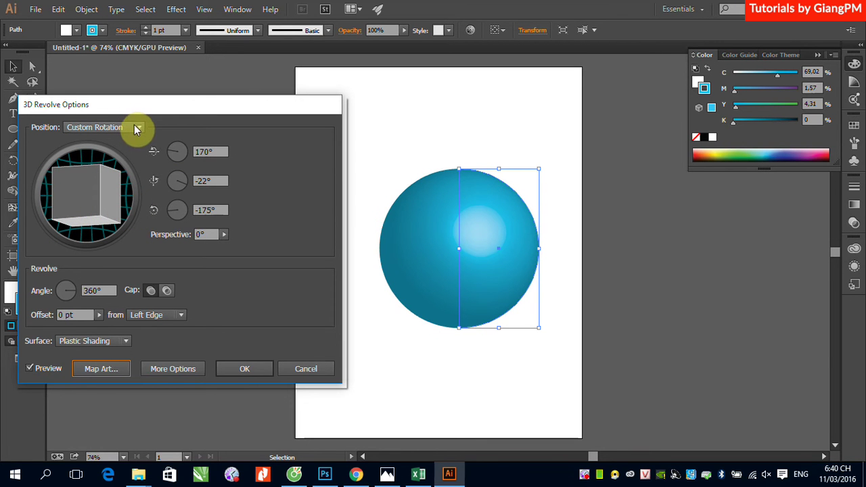
# - Map an enlarged Vector Grime symbol onto surface 3 of 3 of the sphere
pyautogui.click(113, 368)
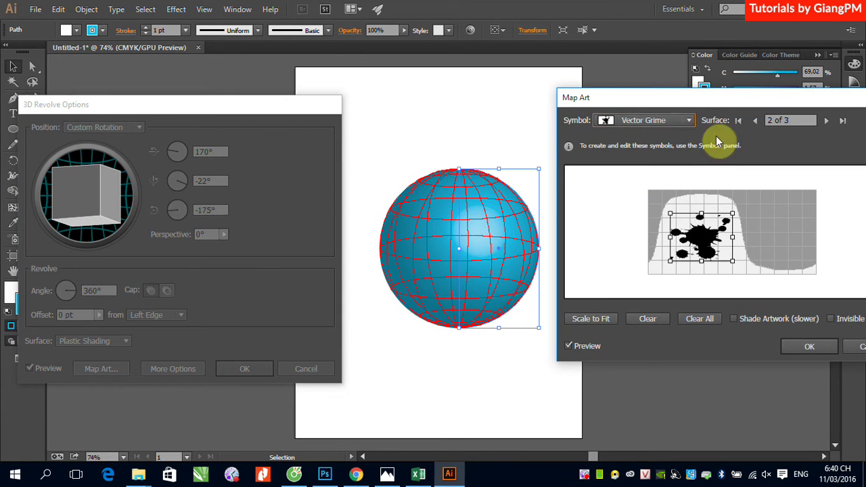
pyautogui.click(689, 121)
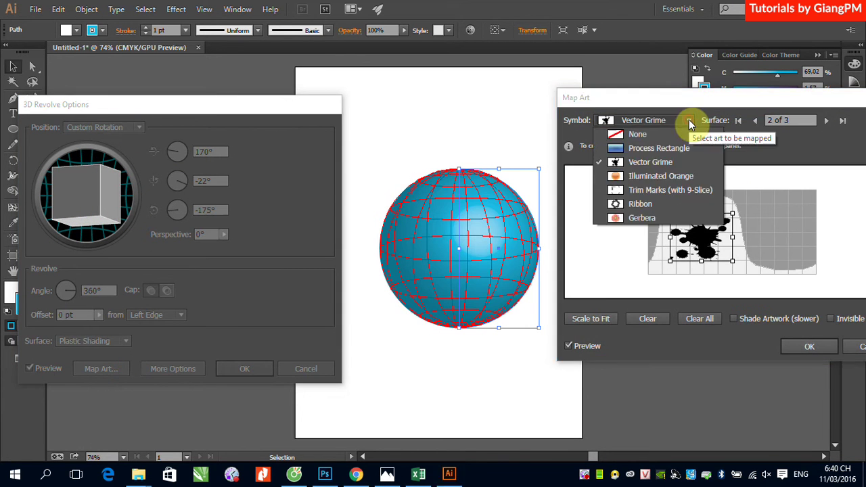
pyautogui.click(824, 120)
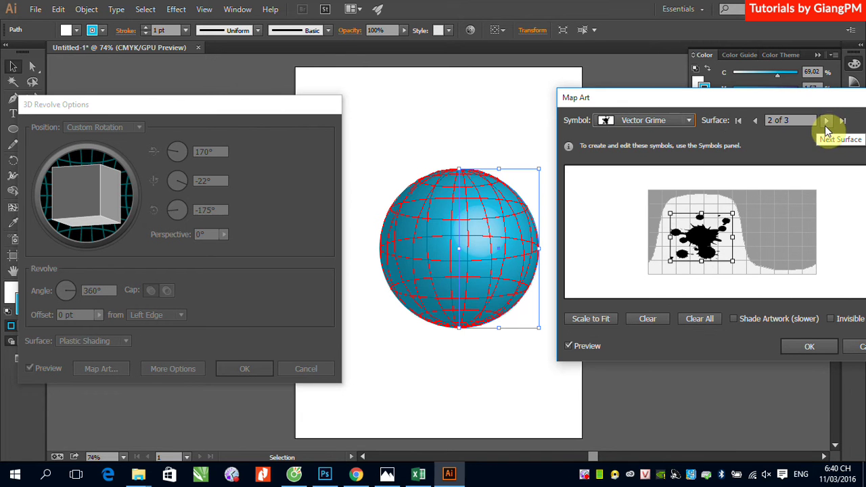
pyautogui.click(826, 121)
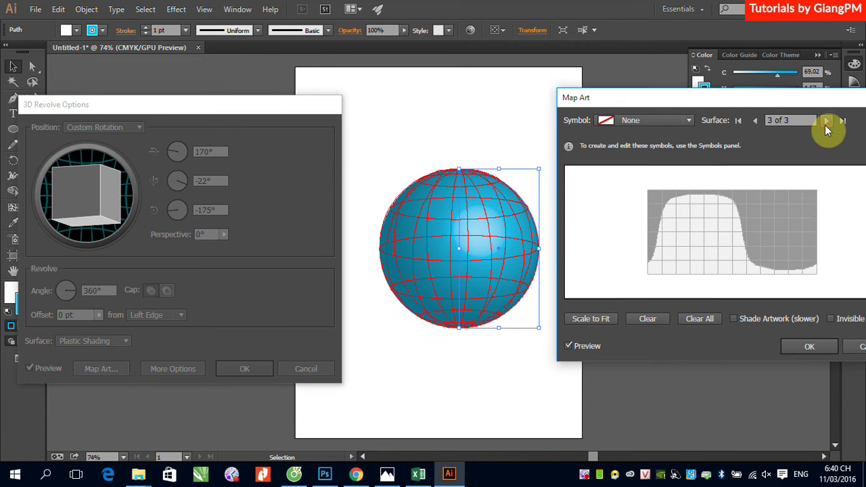
pyautogui.click(688, 120)
pyautogui.click(653, 168)
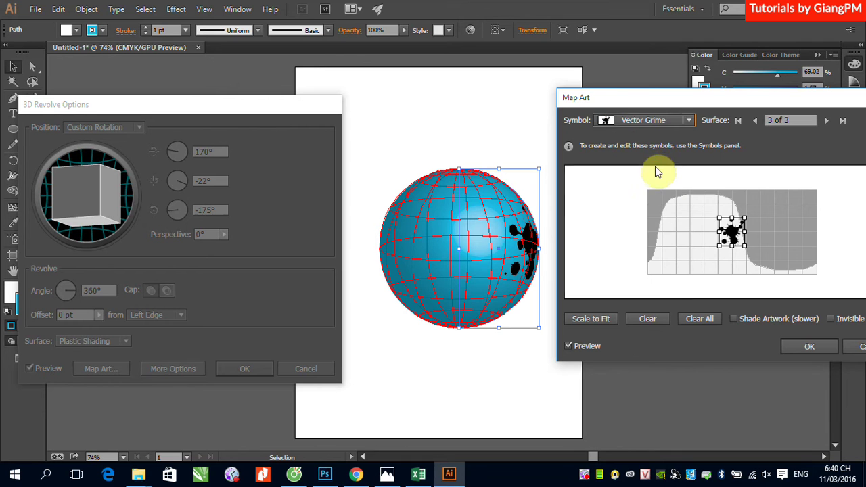
pyautogui.moveTo(719, 245); pyautogui.dragTo(689, 264)
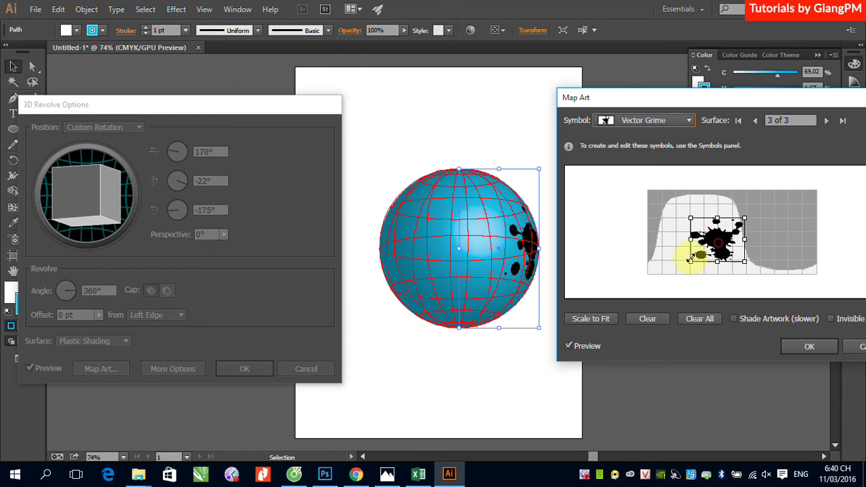
pyautogui.moveTo(745, 218); pyautogui.dragTo(758, 201)
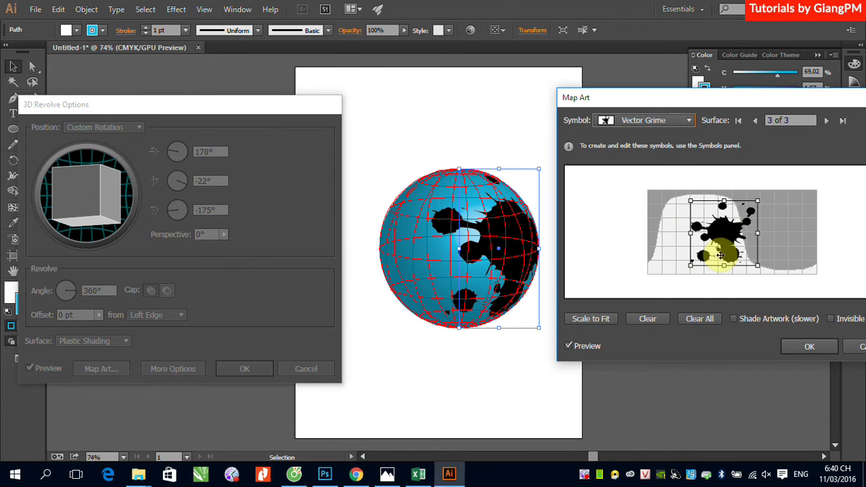
# - Confirm the symbol mapping and rotate the globe to 104°, -80°, -103° so the black grime faces forward, then apply the revolve
pyautogui.click(810, 347)
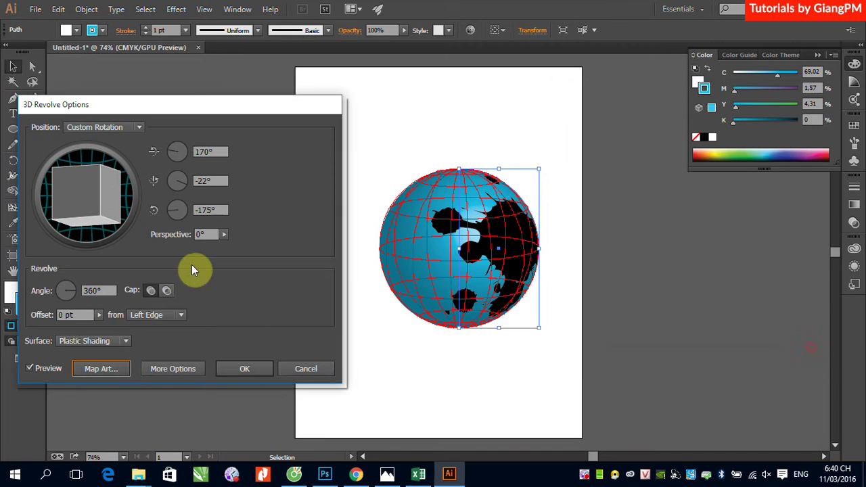
pyautogui.moveTo(67, 190); pyautogui.dragTo(84, 205)
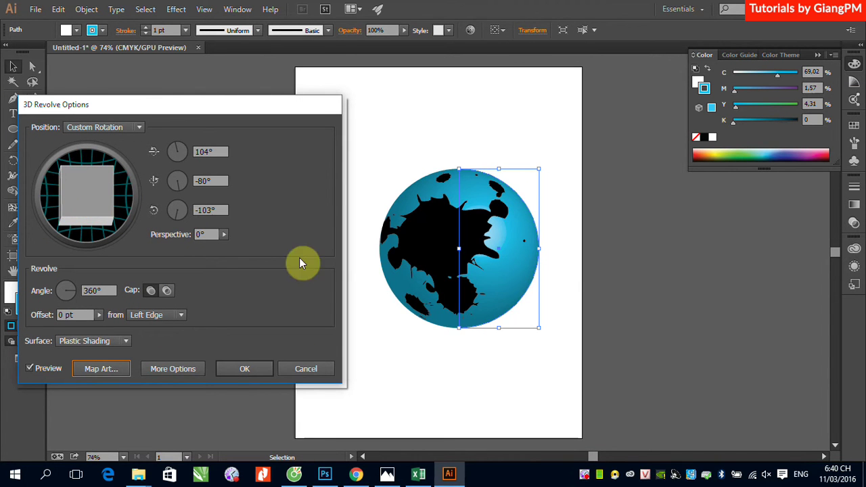
pyautogui.click(261, 369)
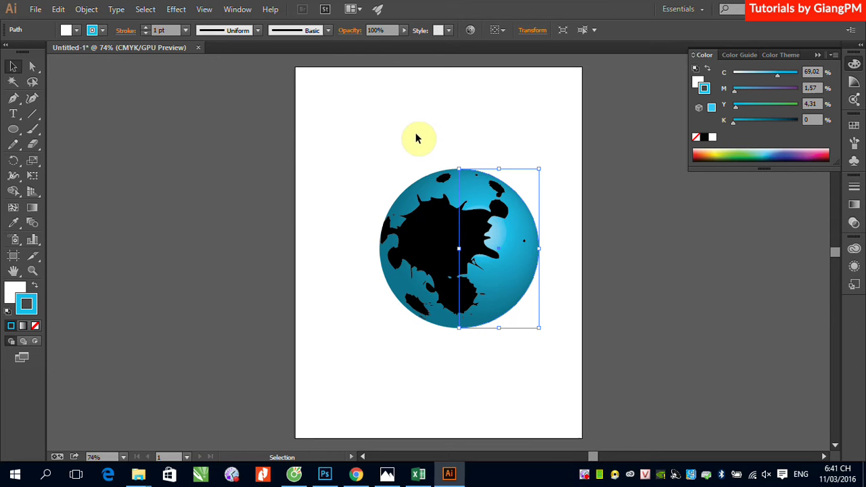
pyautogui.click(350, 130)
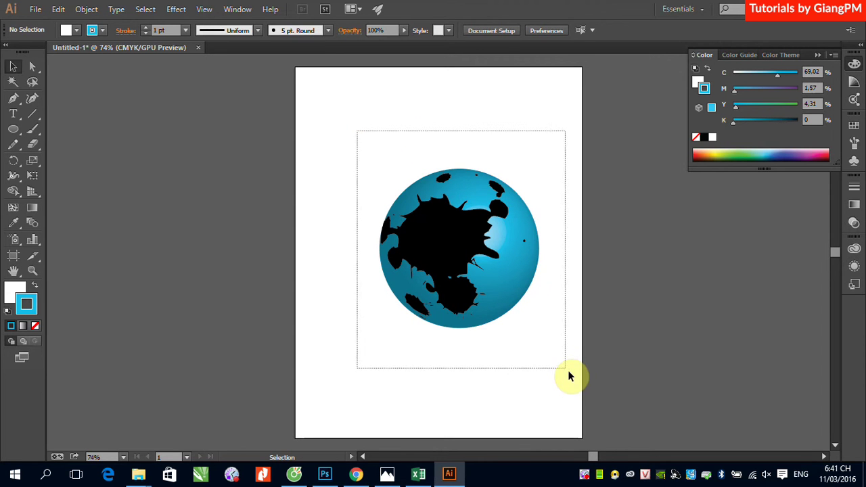
# - Delete the globe and pen-draw a footed bowl half-profile ending in a flat base
pyautogui.moveTo(350, 130); pyautogui.dragTo(568, 377)
pyautogui.press('Delete')
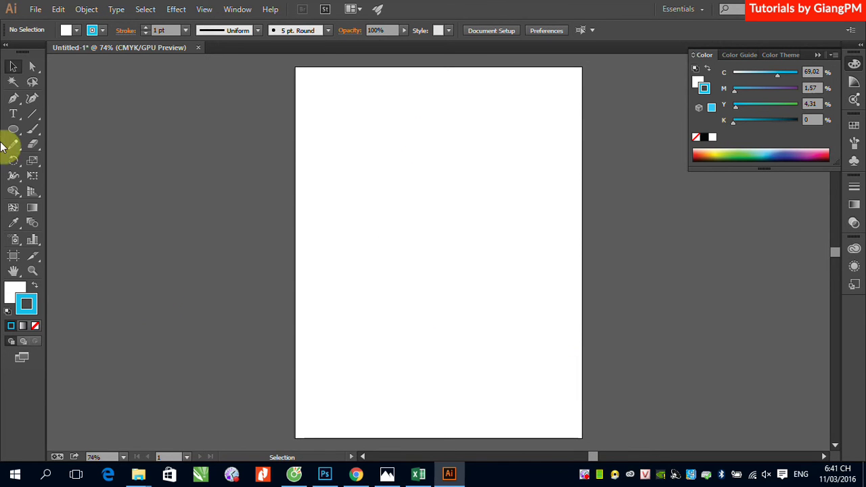
pyautogui.click(13, 100)
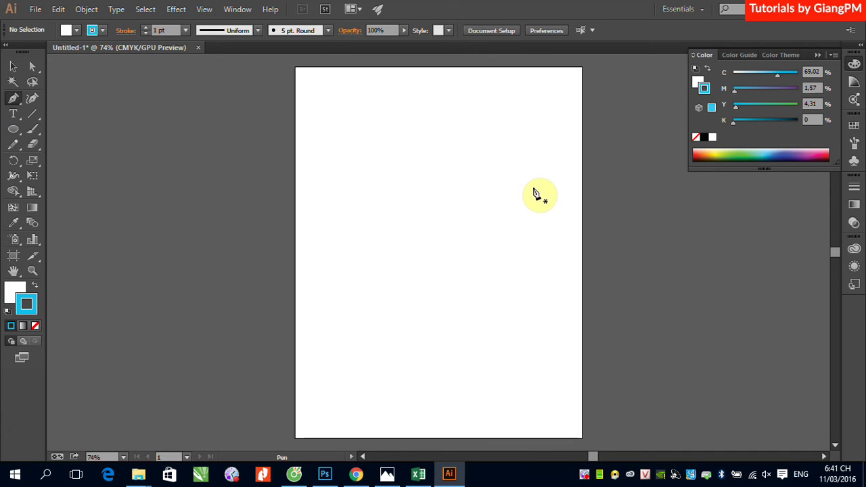
pyautogui.moveTo(533, 182); pyautogui.dragTo(531, 230)
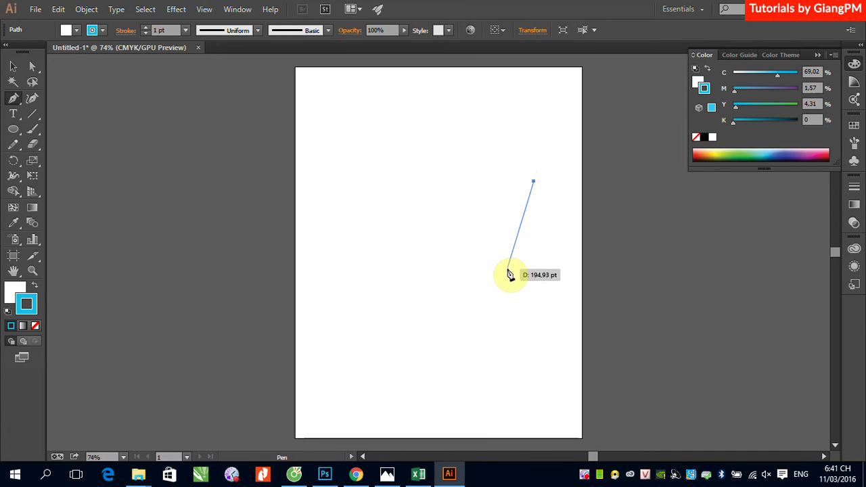
pyautogui.moveTo(507, 269); pyautogui.dragTo(472, 293)
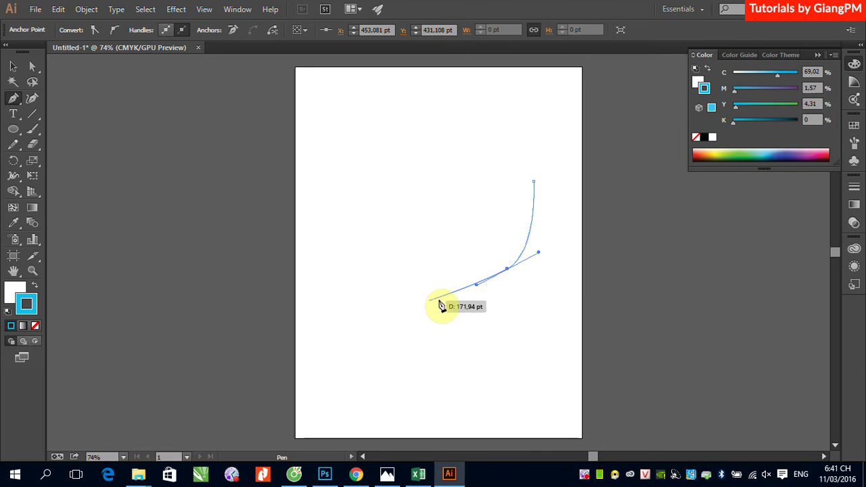
pyautogui.moveTo(439, 299); pyautogui.dragTo(436, 330)
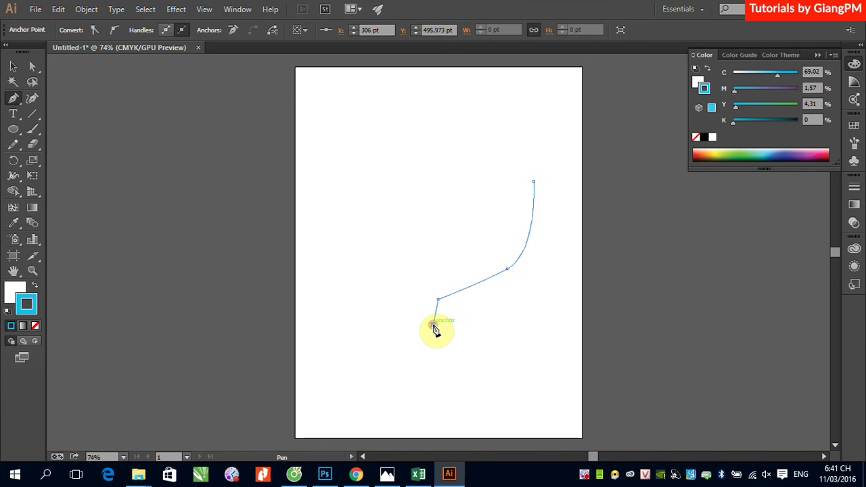
pyautogui.moveTo(434, 325); pyautogui.dragTo(369, 331)
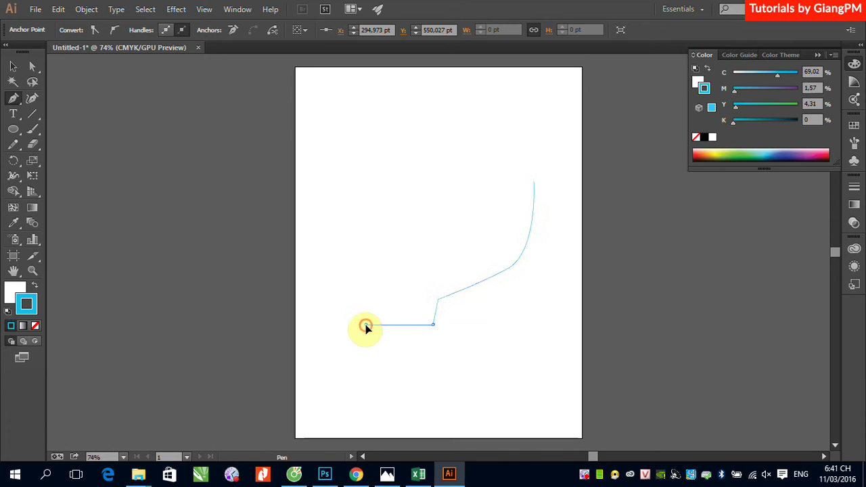
pyautogui.click(366, 324)
# - Shrink the bowl profile and move it up, right of the page centre
pyautogui.click(9, 68)
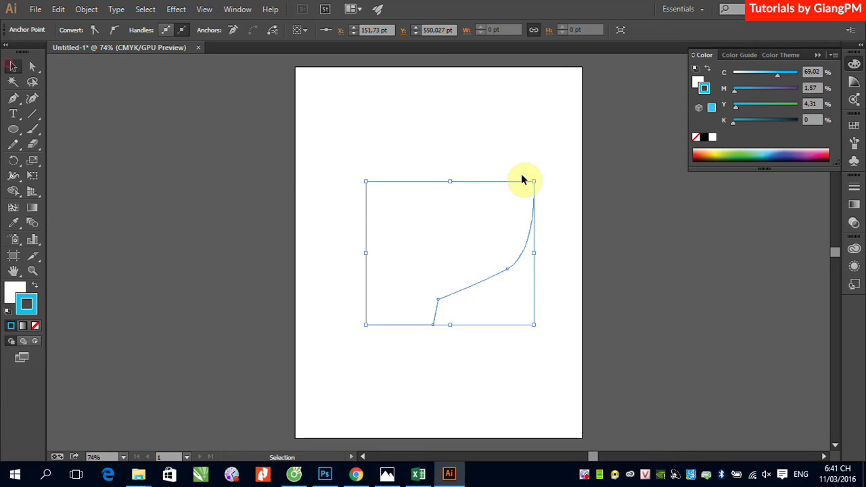
pyautogui.moveTo(534, 181); pyautogui.dragTo(488, 215)
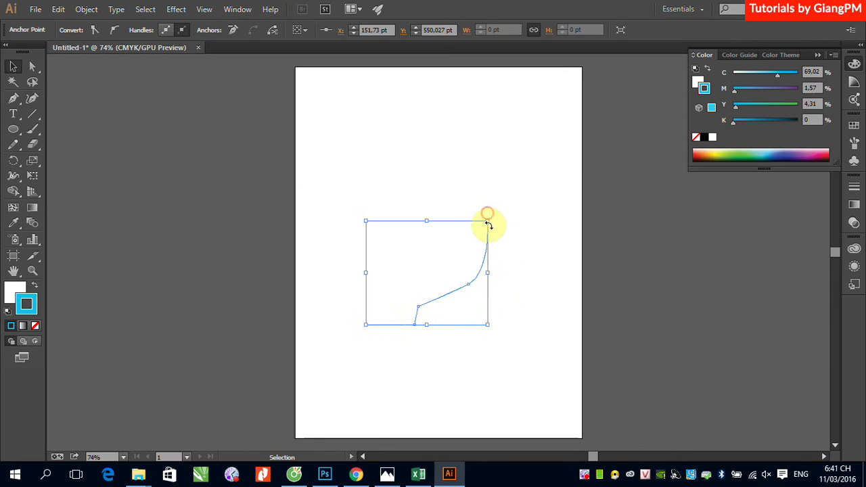
pyautogui.moveTo(439, 300); pyautogui.dragTo(491, 255)
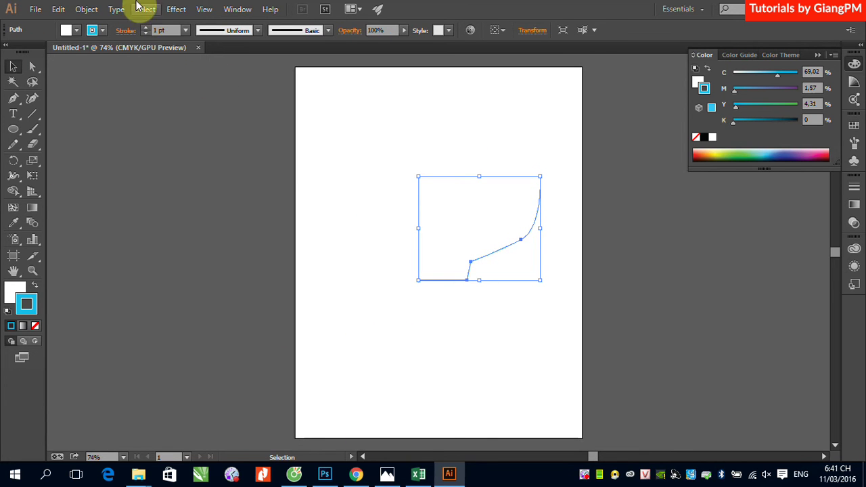
# - Apply 3D Revolve with Preview on, tilting the trackball so the bowl's inside shows
pyautogui.click(176, 9)
pyautogui.moveTo(196, 81)
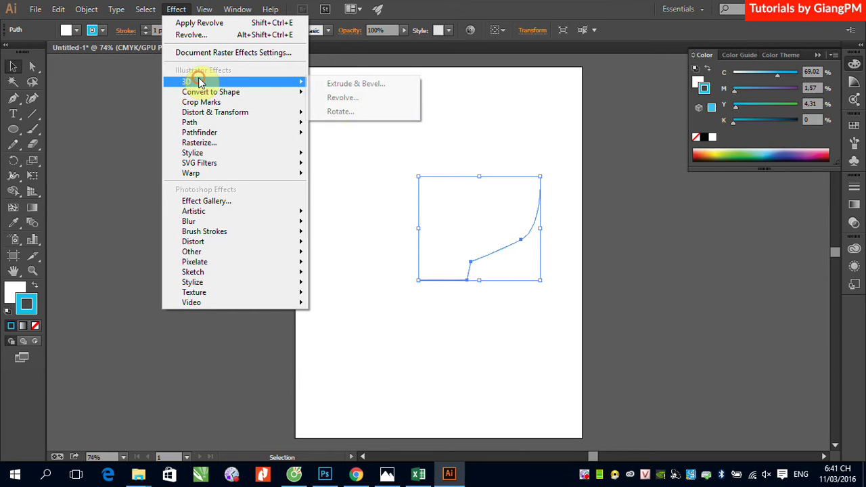
pyautogui.click(339, 99)
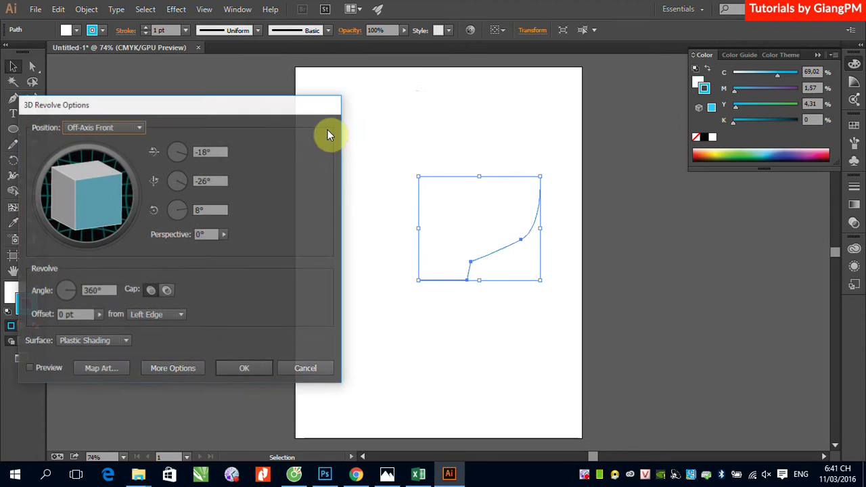
pyautogui.click(28, 368)
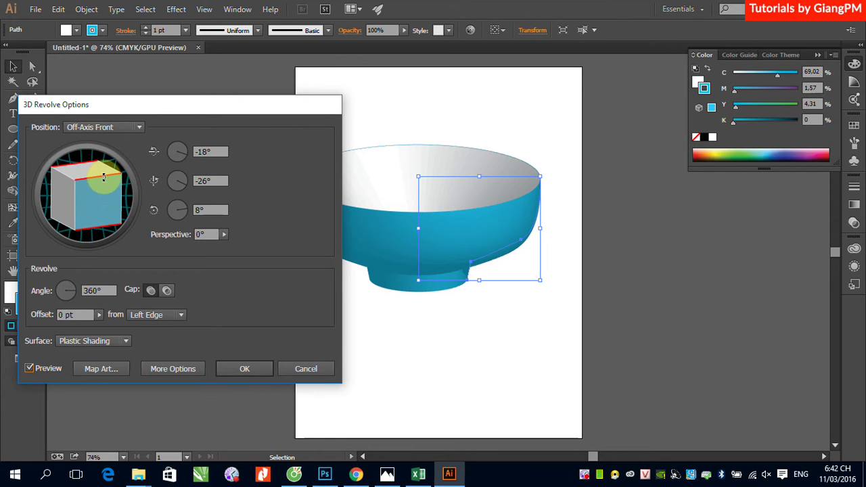
pyautogui.moveTo(104, 178); pyautogui.dragTo(103, 201)
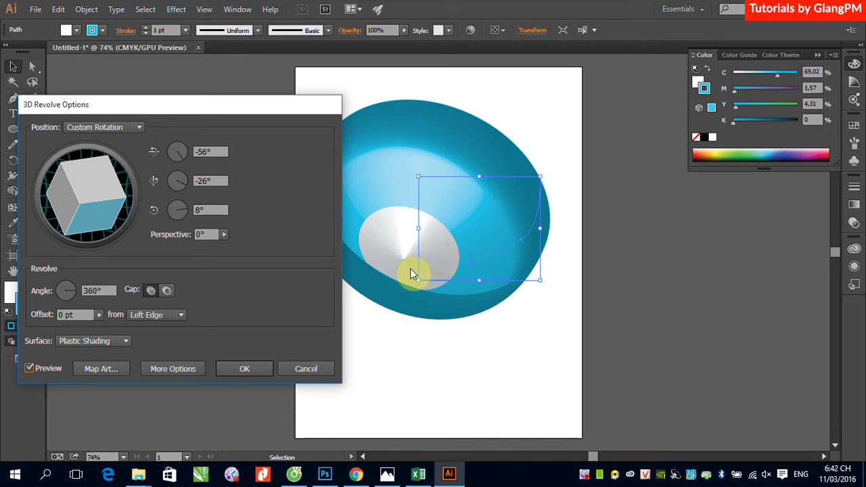
pyautogui.click(259, 369)
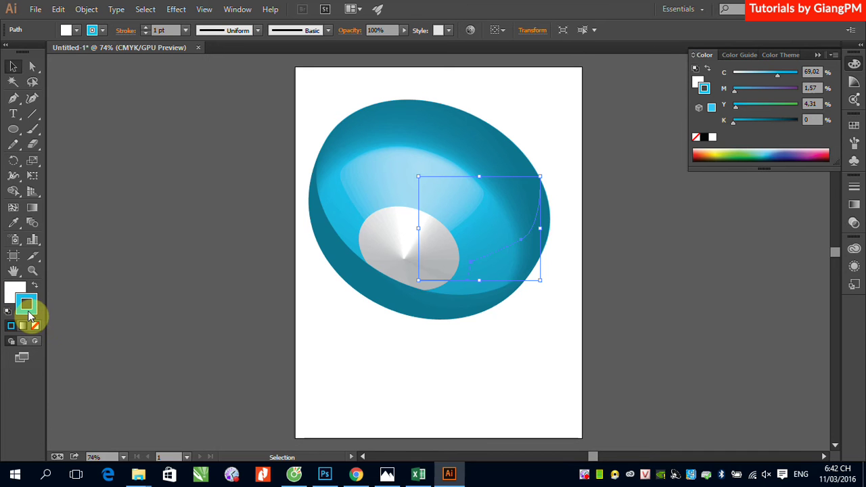
pyautogui.click(515, 264)
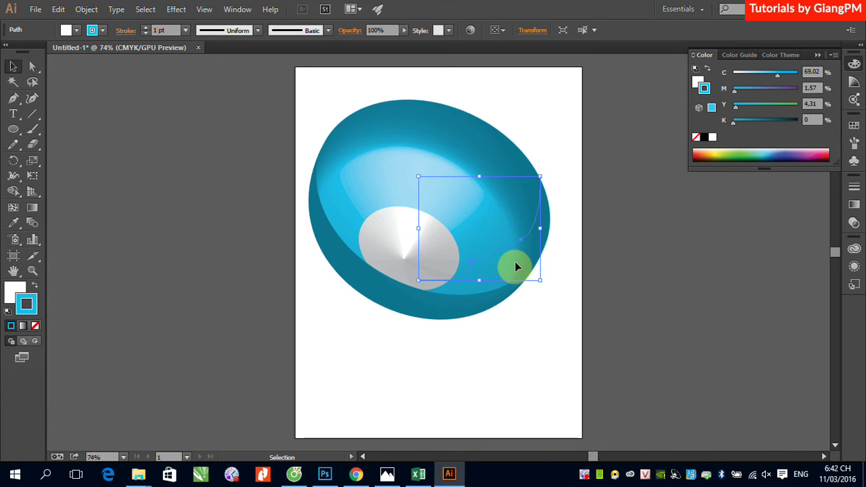
# - Pen-draw a tall vase half-profile with neck, belly and flat base, and set its fill to None
pyautogui.click(13, 99)
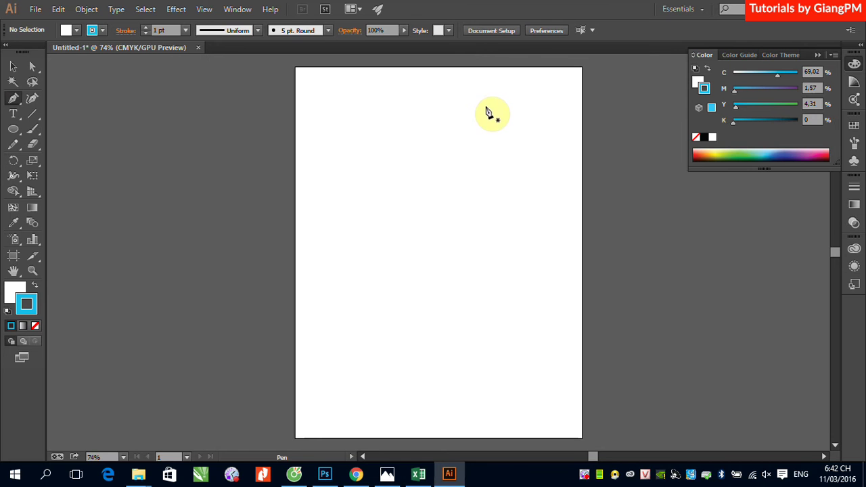
pyautogui.moveTo(487, 105)
pyautogui.mouseDown()
pyautogui.moveTo(490, 123)
pyautogui.moveTo(474, 130)
pyautogui.mouseUp()
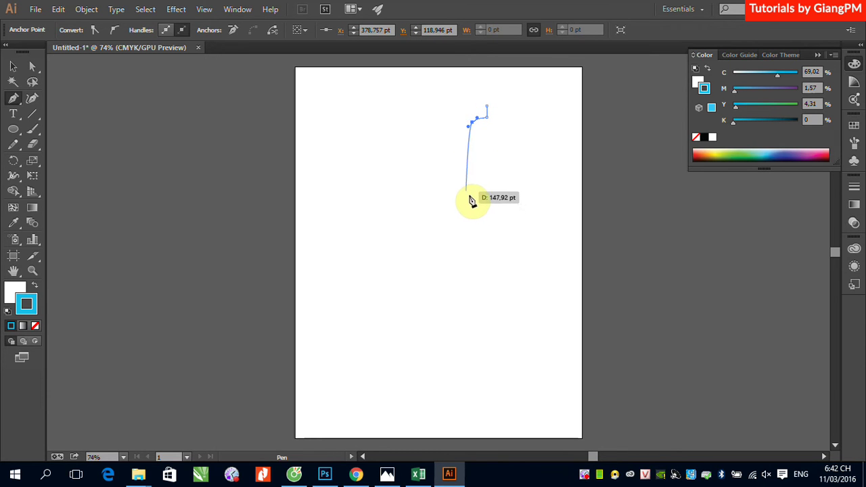
pyautogui.moveTo(463, 200); pyautogui.dragTo(515, 257)
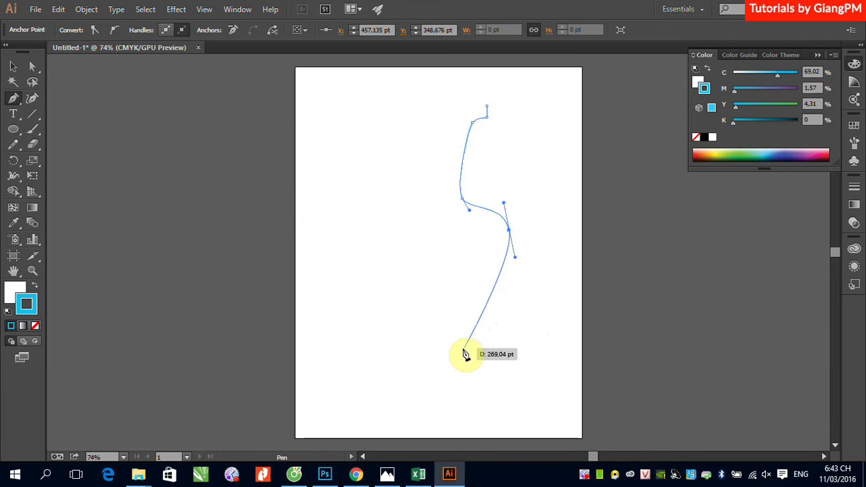
pyautogui.moveTo(494, 340); pyautogui.dragTo(471, 357)
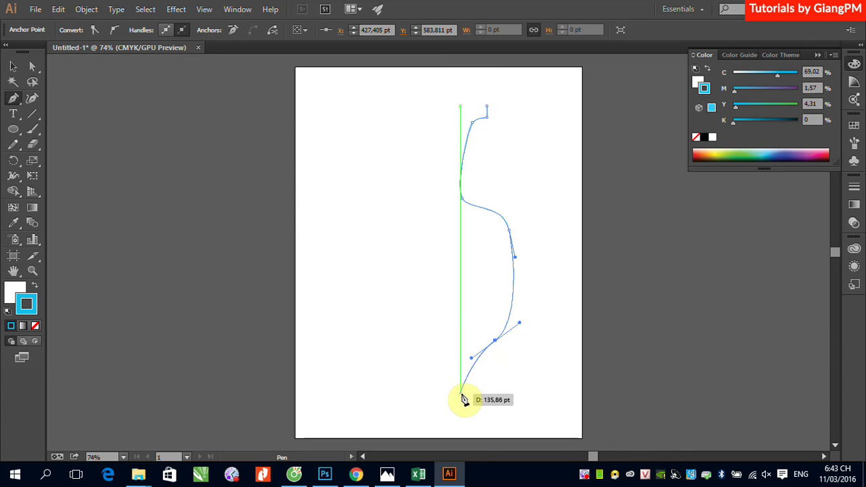
pyautogui.moveTo(461, 392); pyautogui.dragTo(433, 400)
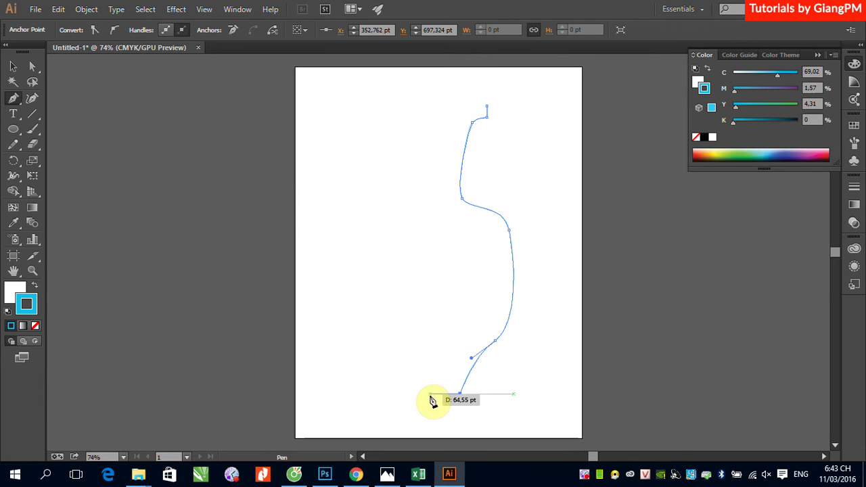
pyautogui.moveTo(433, 400); pyautogui.dragTo(438, 400)
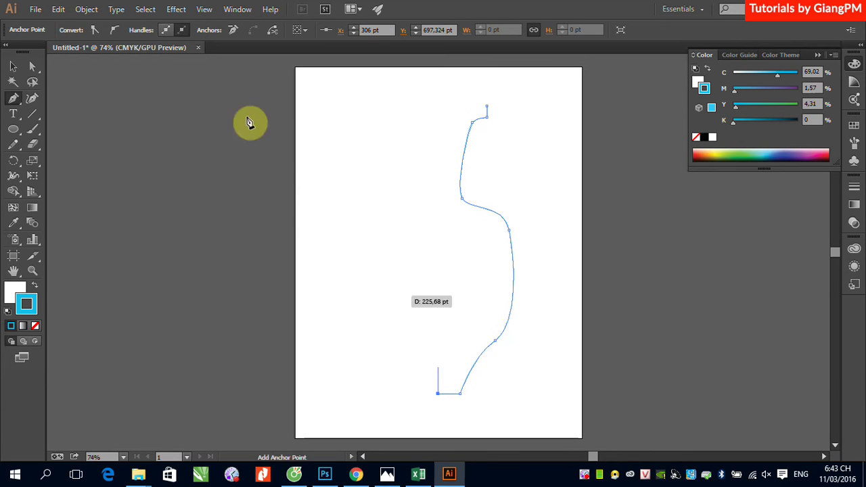
pyautogui.click(13, 66)
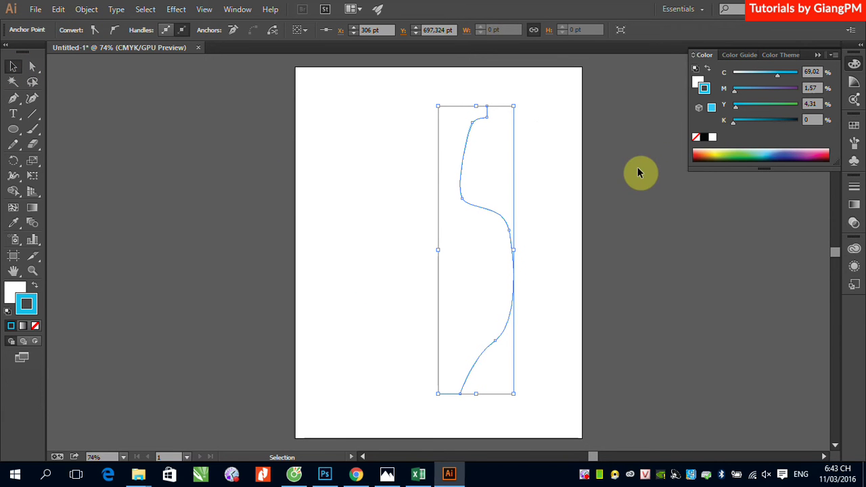
pyautogui.click(17, 292)
pyautogui.click(35, 326)
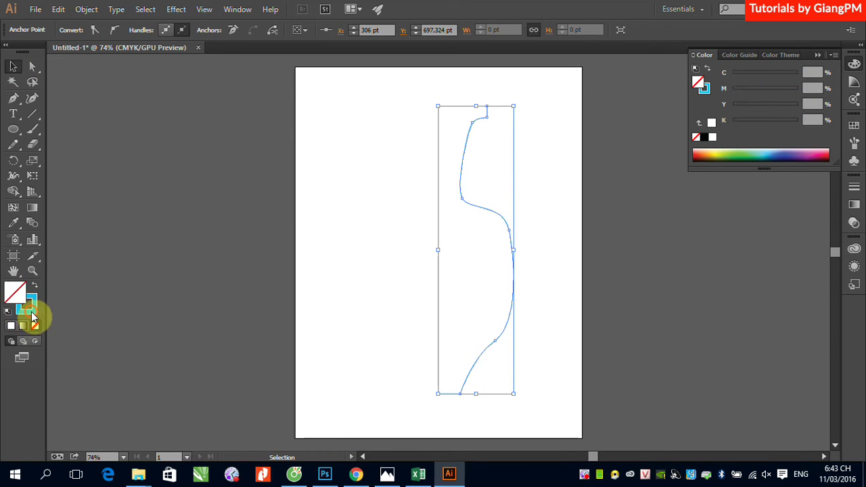
# - Set the vase profile's stroke weight to 5 pt in the Stroke panel, then deselect it
pyautogui.click(30, 310)
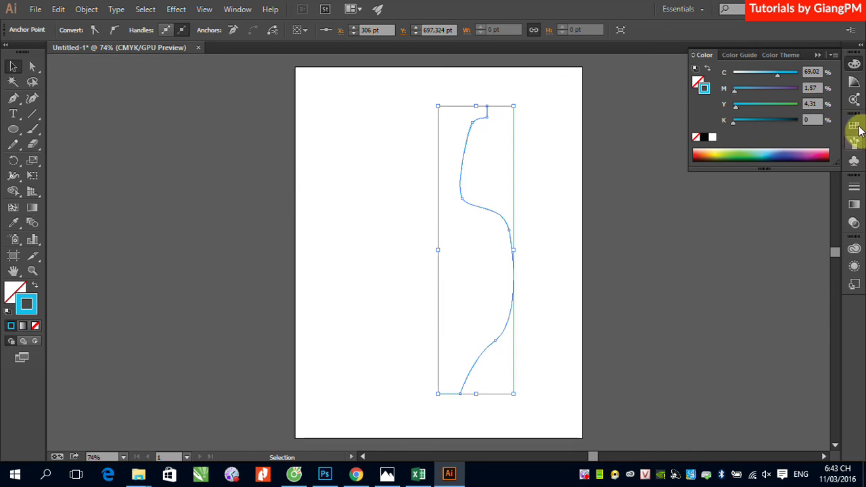
pyautogui.click(854, 187)
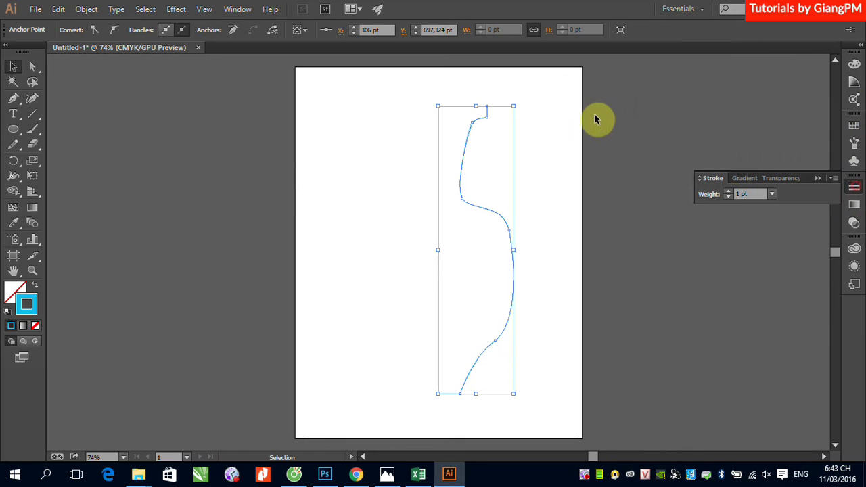
pyautogui.click(772, 195)
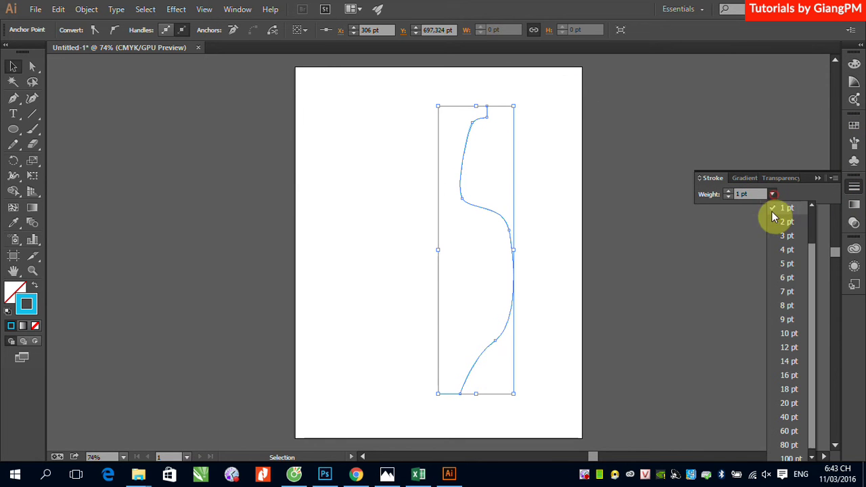
pyautogui.click(787, 271)
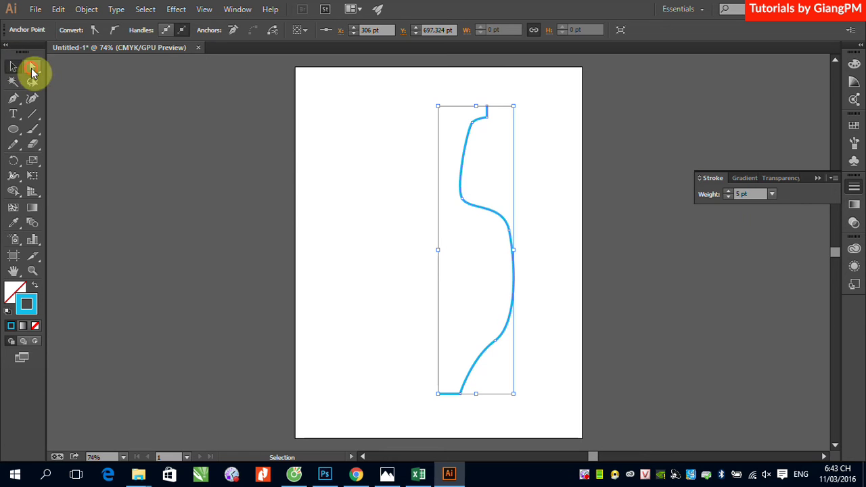
pyautogui.click(31, 67)
pyautogui.click(497, 161)
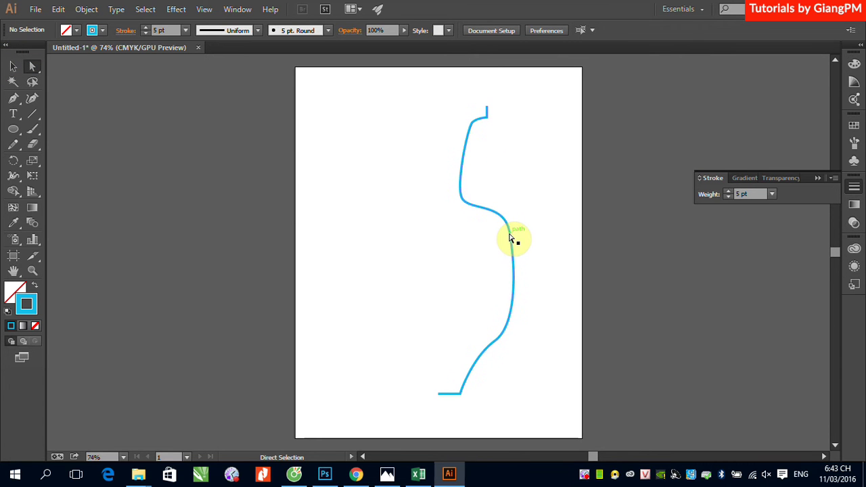
# - Turn off Smart Guides and drag profile anchors to reshape the bulge and lower the base
pyautogui.click(203, 9)
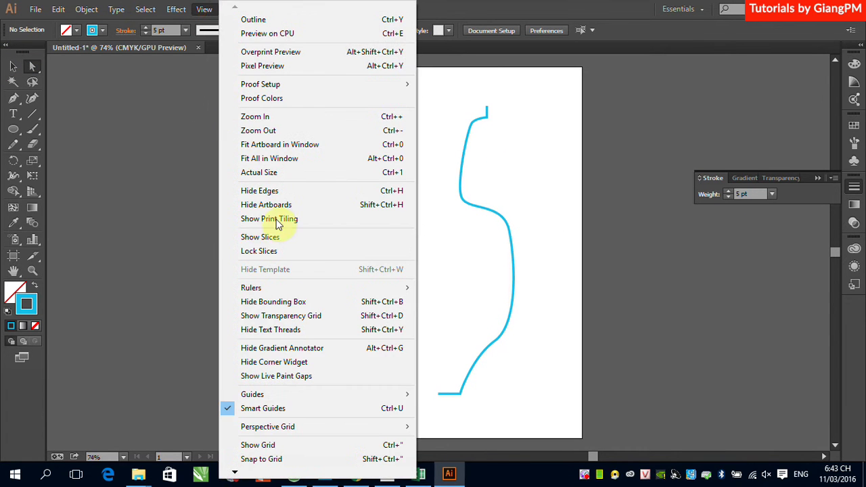
pyautogui.click(234, 409)
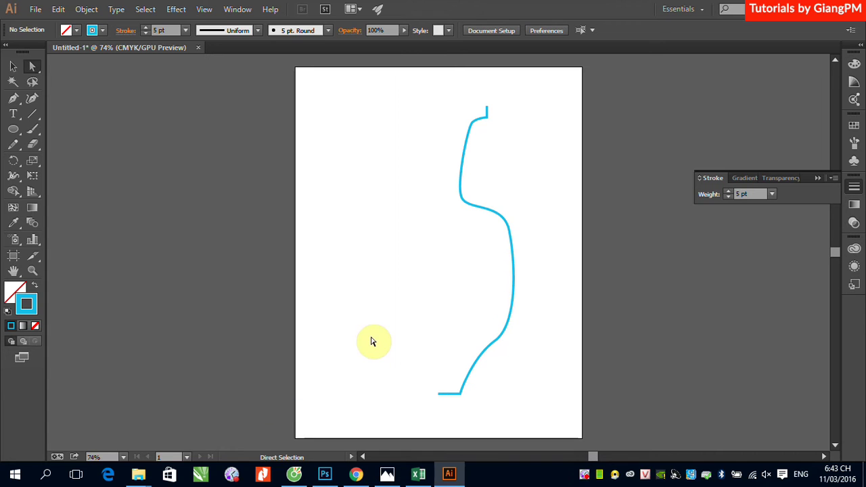
pyautogui.click(511, 233)
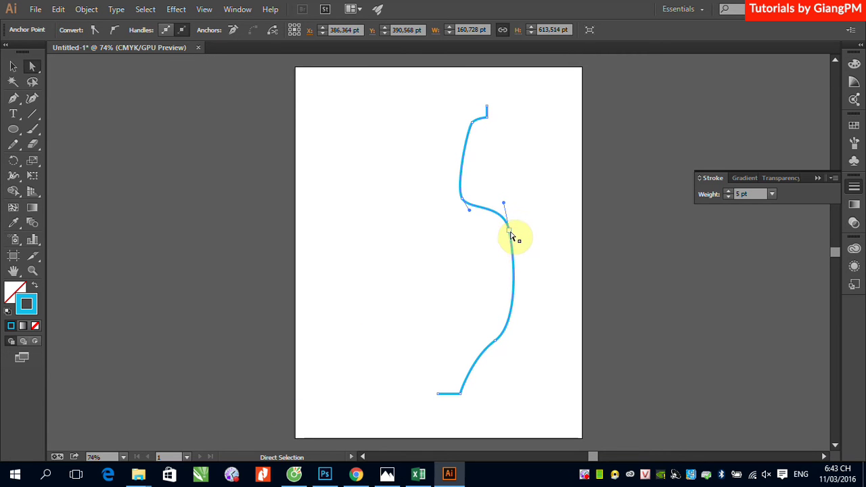
pyautogui.moveTo(511, 235); pyautogui.dragTo(514, 245)
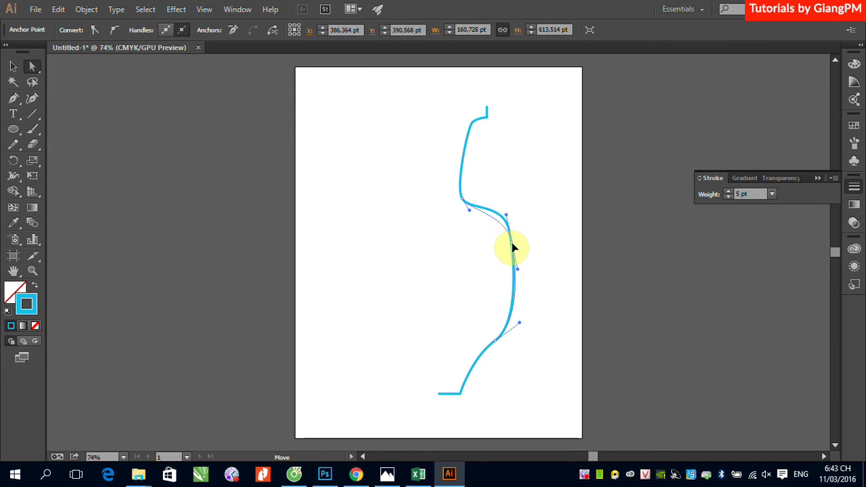
pyautogui.moveTo(420, 379)
pyautogui.mouseDown()
pyautogui.moveTo(459, 405)
pyautogui.moveTo(457, 419)
pyautogui.mouseUp()
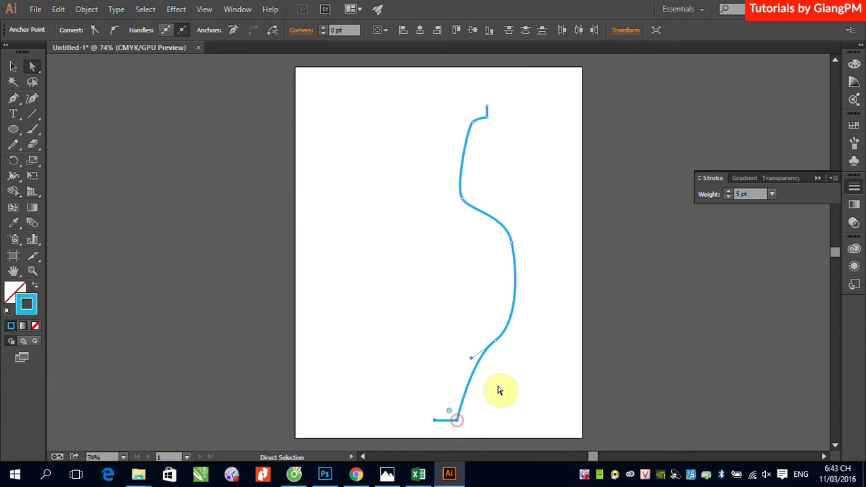
pyautogui.moveTo(498, 345); pyautogui.dragTo(486, 362)
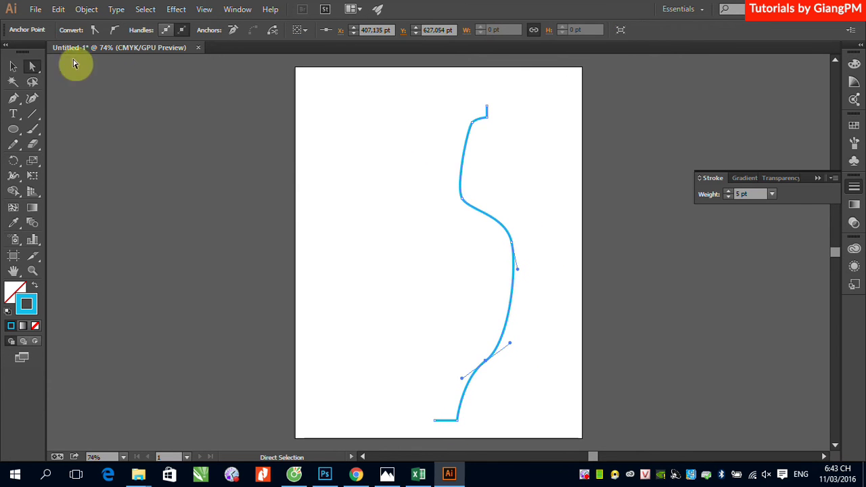
pyautogui.click(13, 66)
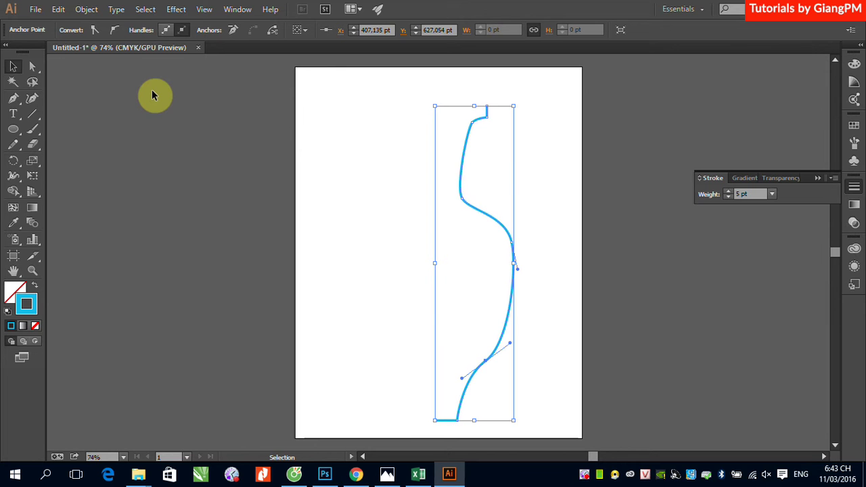
pyautogui.click(87, 9)
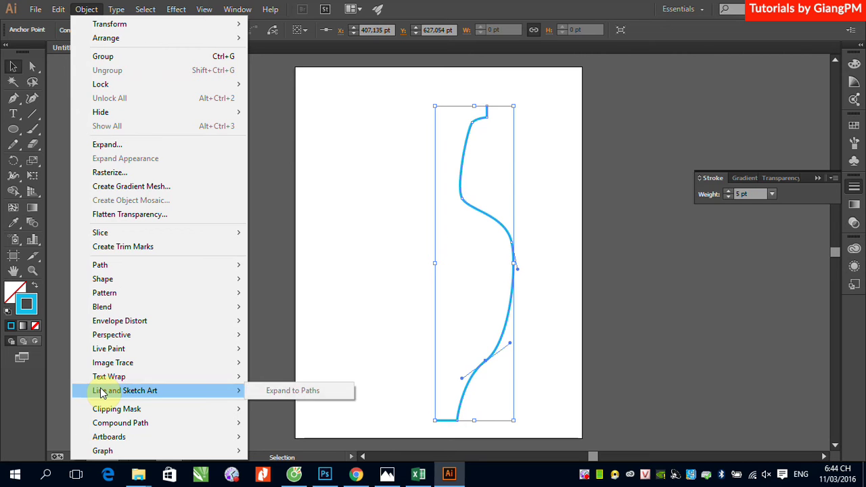
pyautogui.moveTo(101, 264)
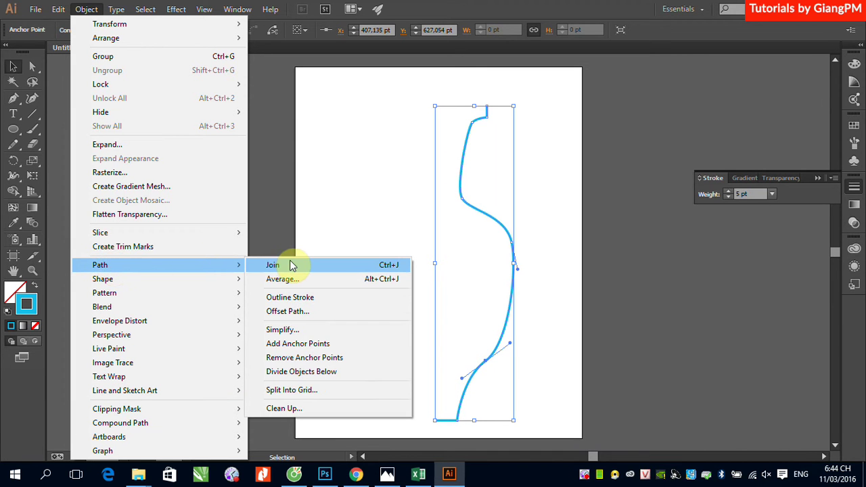
# - Apply Outline Stroke to the vase profile and reselect the resulting filled shape
pyautogui.click(314, 298)
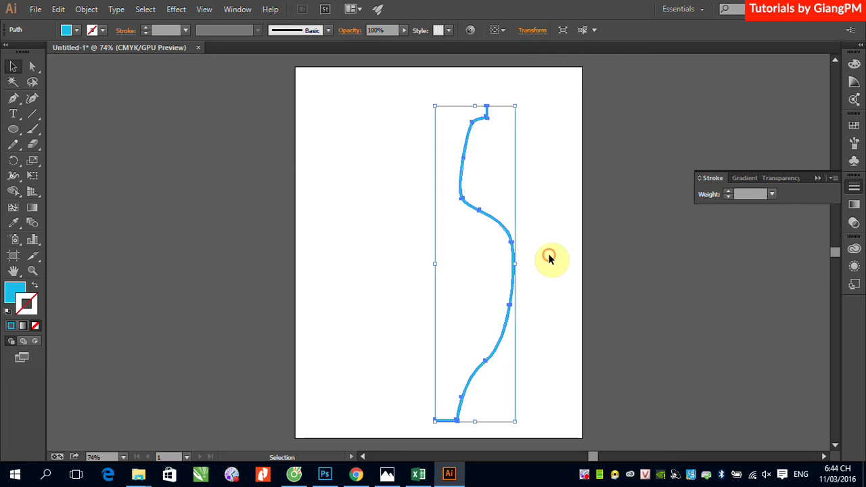
pyautogui.click(549, 257)
pyautogui.click(512, 252)
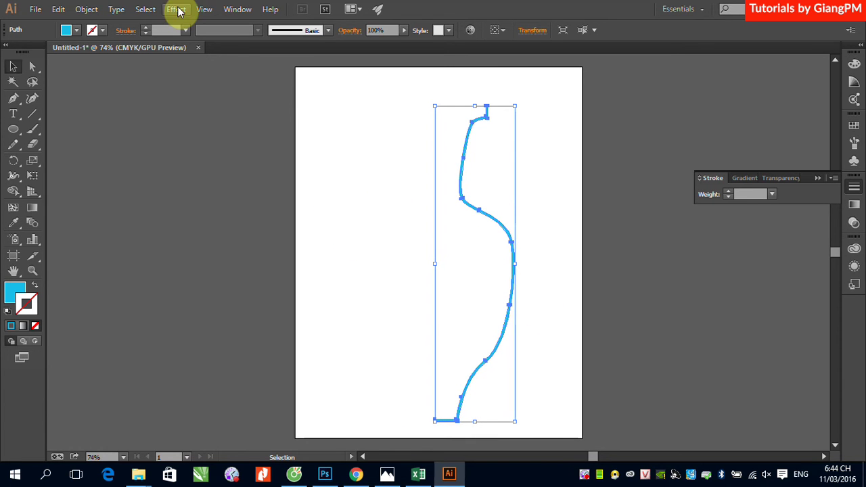
pyautogui.click(178, 11)
pyautogui.moveTo(187, 81)
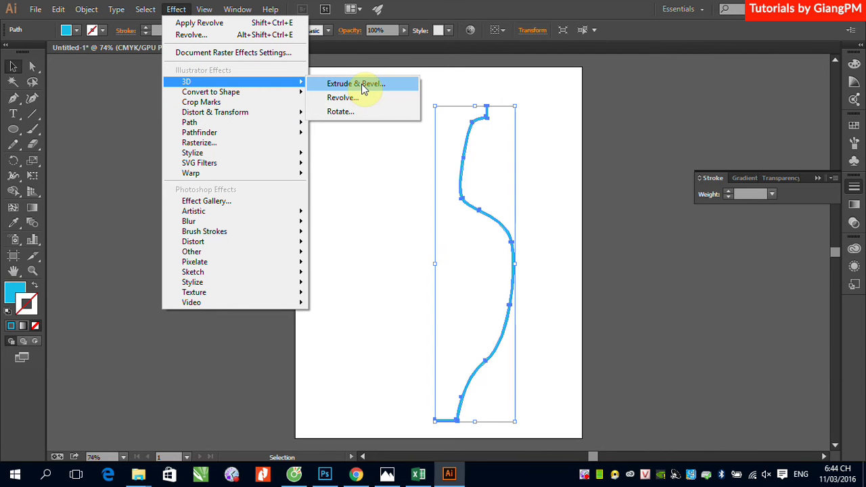
pyautogui.click(382, 101)
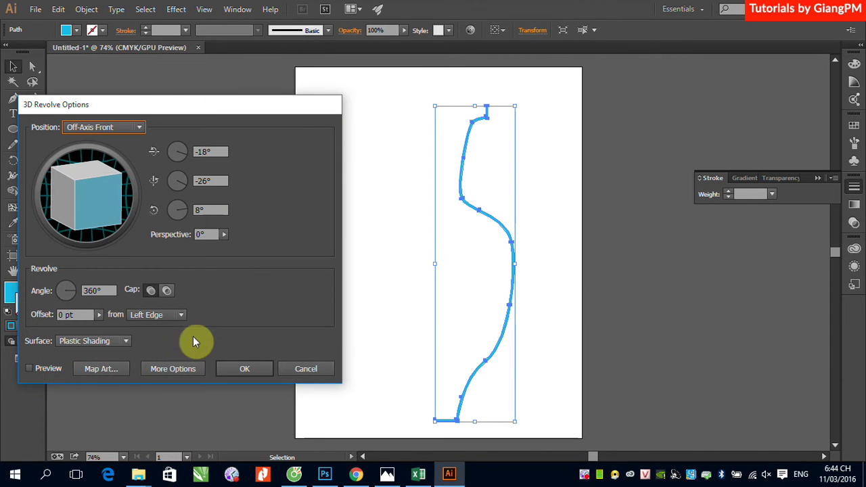
pyautogui.click(32, 368)
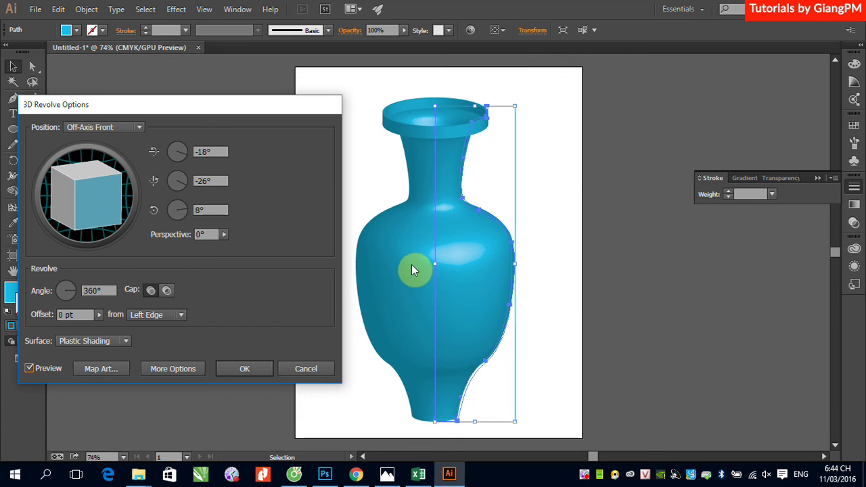
pyautogui.moveTo(94, 178); pyautogui.dragTo(82, 211)
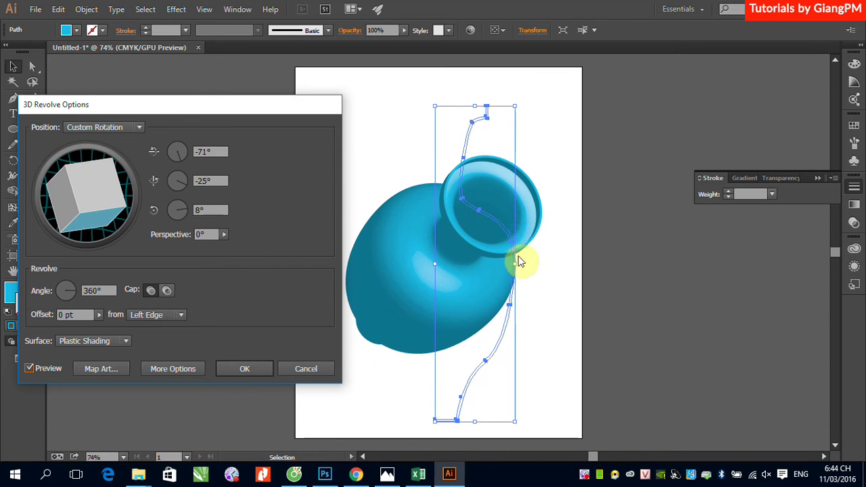
pyautogui.moveTo(121, 184)
pyautogui.mouseDown()
pyautogui.moveTo(102, 198)
pyautogui.moveTo(109, 181)
pyautogui.mouseUp()
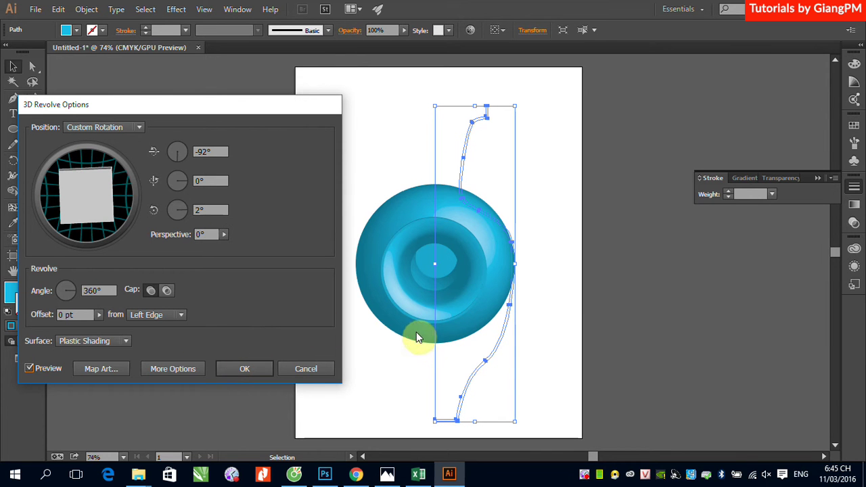
pyautogui.moveTo(92, 236); pyautogui.dragTo(90, 179)
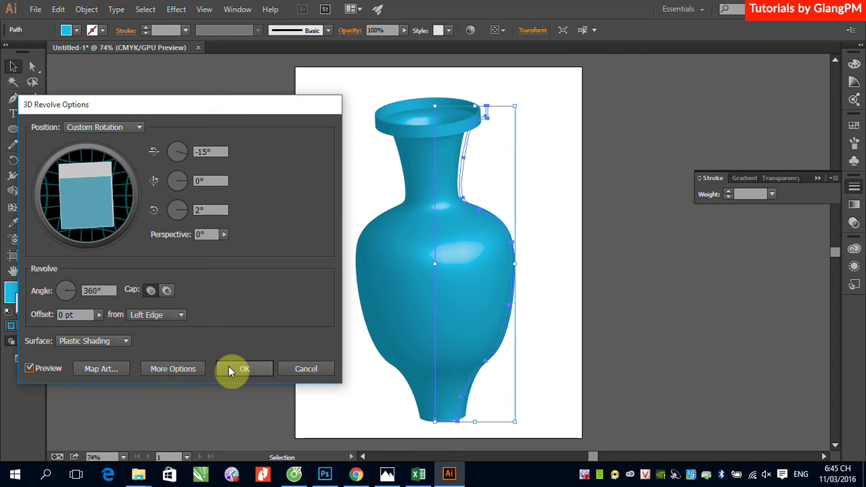
pyautogui.click(304, 370)
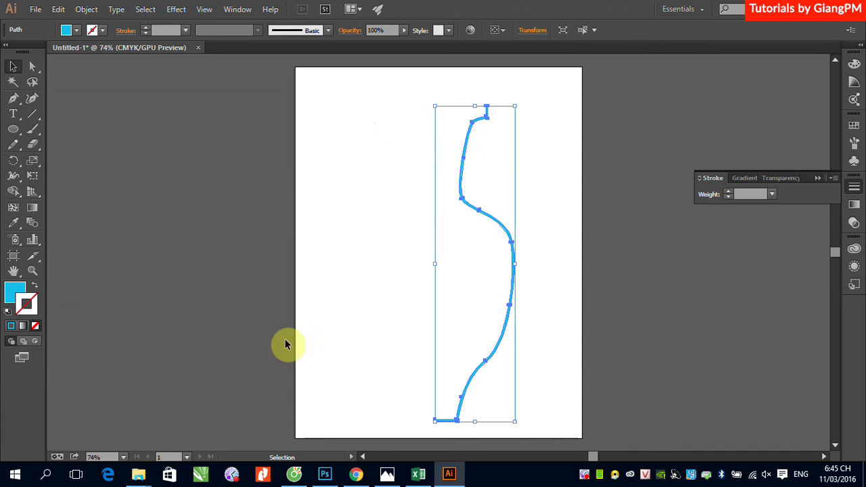
# - Pen-draw a second vase profile with rim, neck, body bulge and base left of the first
pyautogui.click(14, 98)
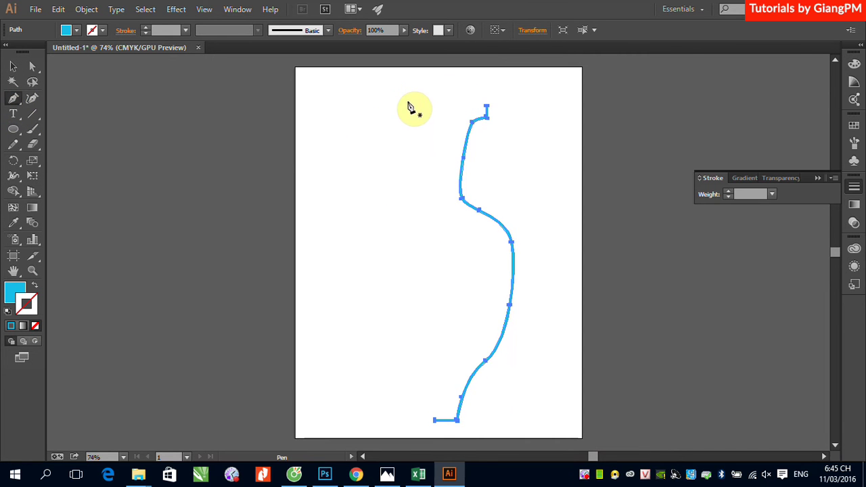
pyautogui.moveTo(407, 101); pyautogui.dragTo(401, 119)
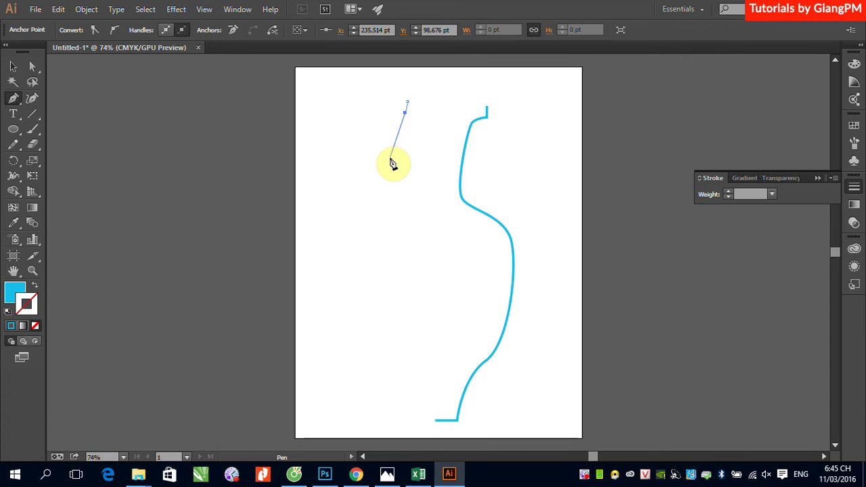
pyautogui.click(393, 115)
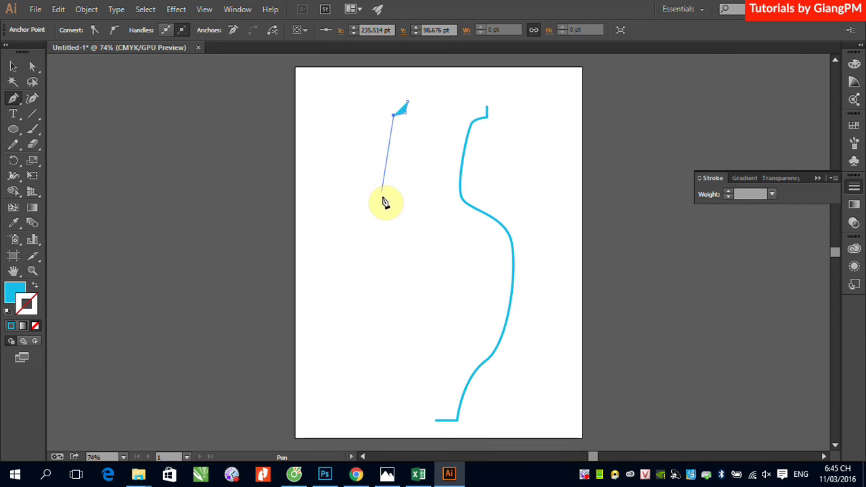
pyautogui.moveTo(386, 210); pyautogui.dragTo(401, 239)
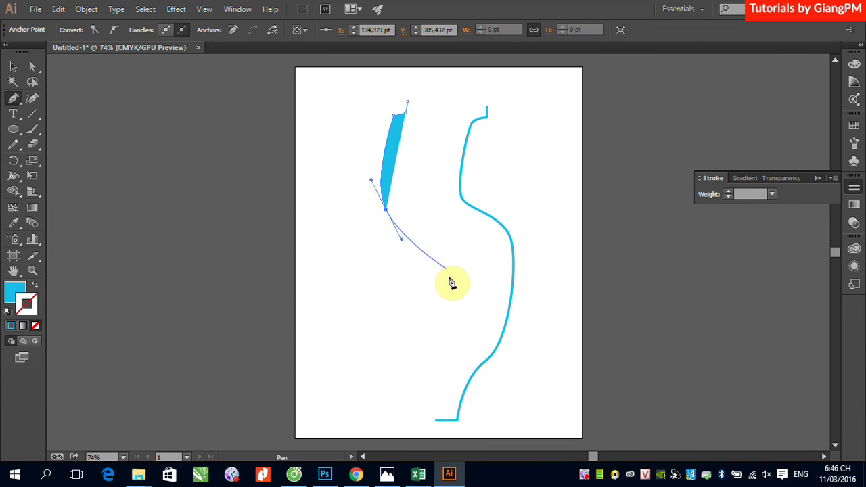
pyautogui.moveTo(449, 279); pyautogui.dragTo(443, 351)
pyautogui.moveTo(388, 363)
pyautogui.mouseDown()
pyautogui.moveTo(373, 389)
pyautogui.moveTo(93, 93)
pyautogui.mouseUp()
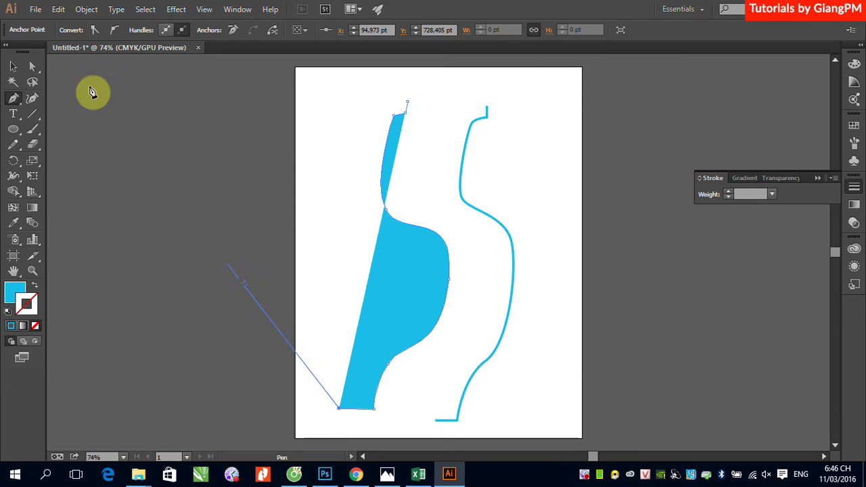
pyautogui.click(13, 67)
# - Swap the profile's fill and stroke, apply 3D Revolve, and nudge the vase slightly right
pyautogui.click(35, 285)
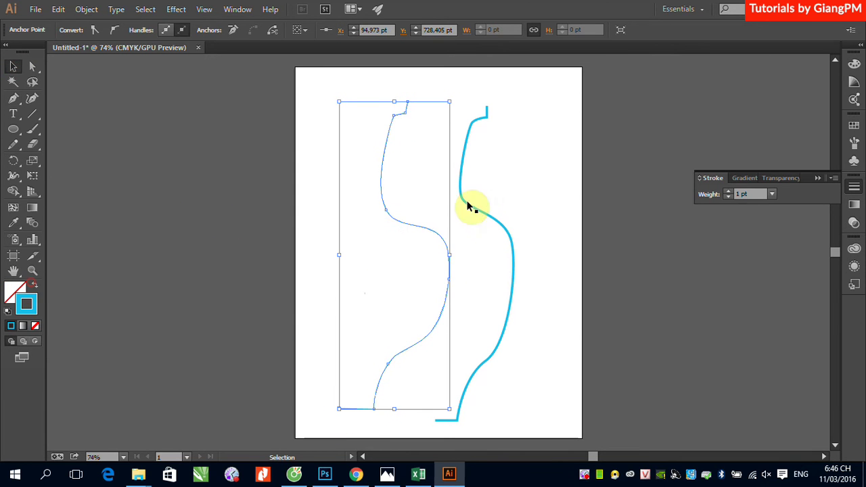
pyautogui.click(176, 8)
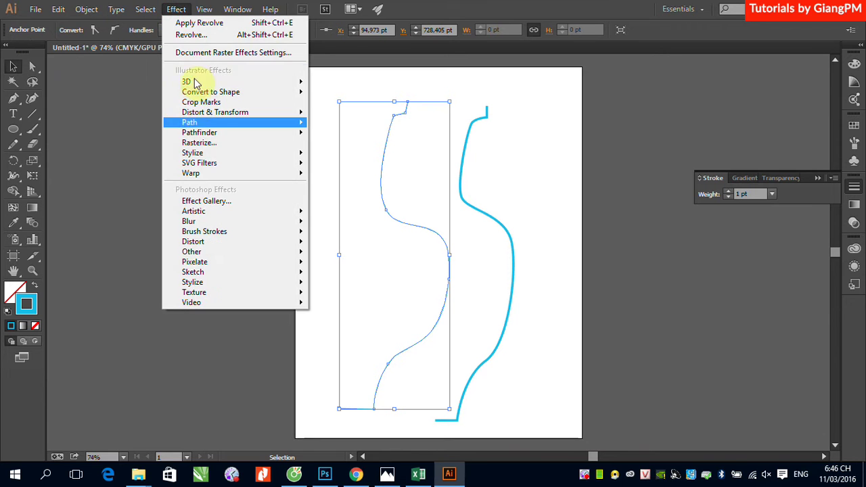
pyautogui.moveTo(187, 82)
pyautogui.click(345, 98)
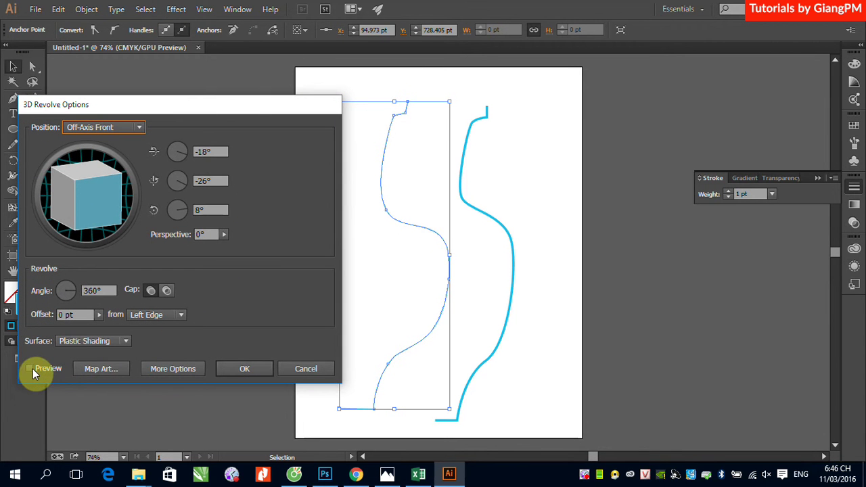
pyautogui.click(33, 369)
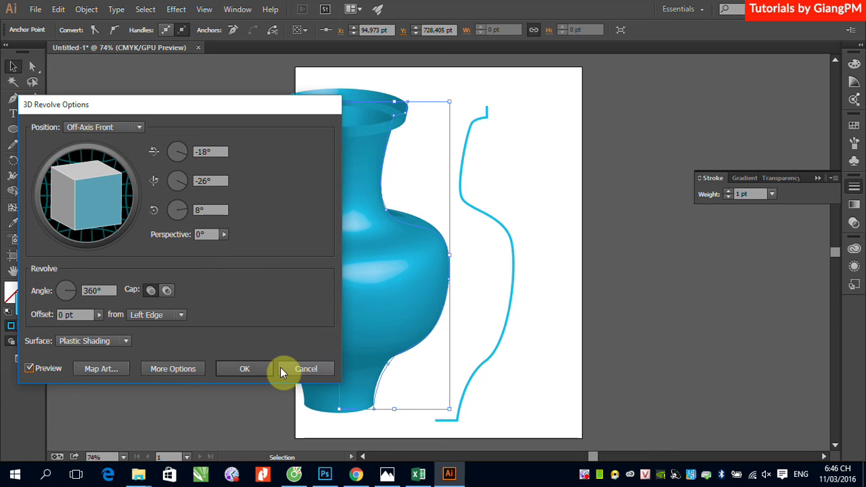
pyautogui.click(253, 371)
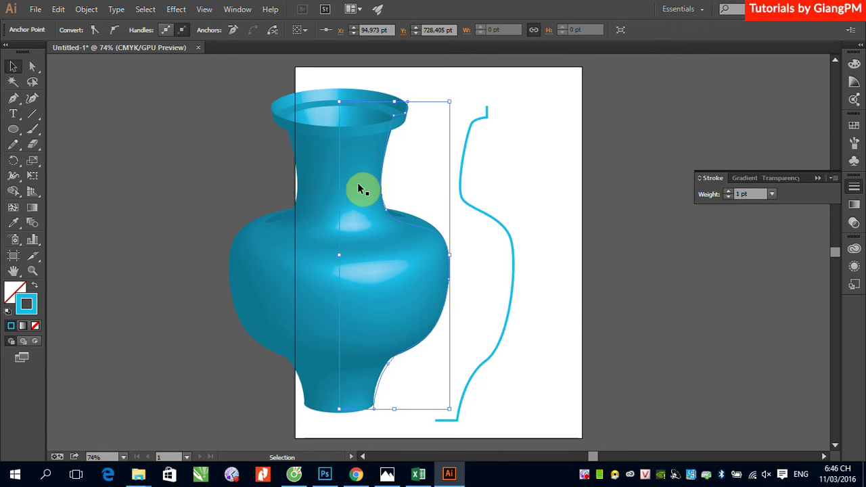
pyautogui.moveTo(357, 188); pyautogui.dragTo(383, 192)
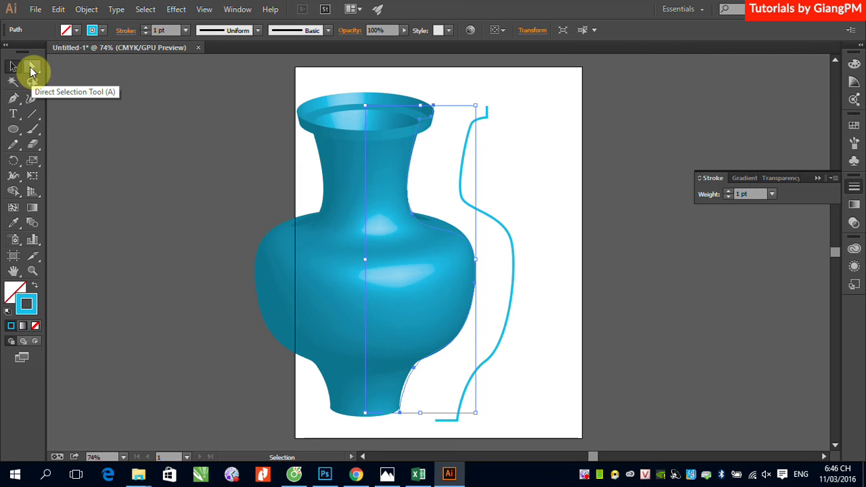
# - Drag the profile's top anchor near the rim, deselecting repeatedly to preview the re-rendered vase
pyautogui.click(32, 67)
pyautogui.click(166, 119)
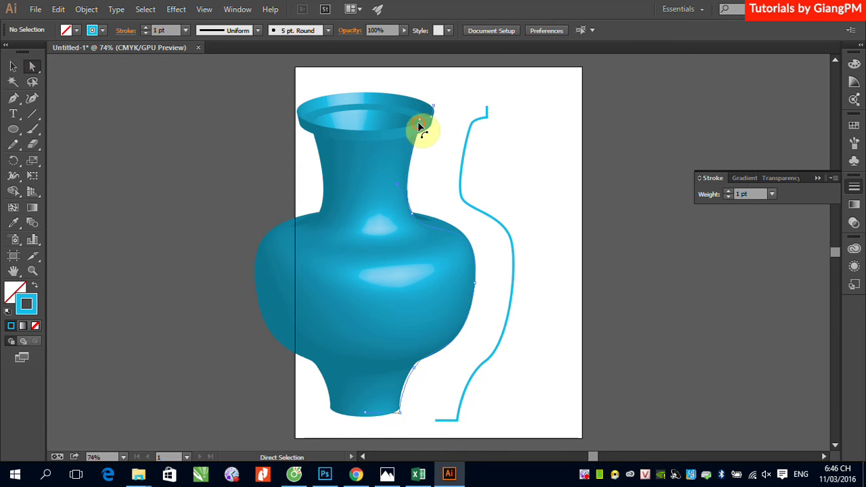
pyautogui.click(420, 124)
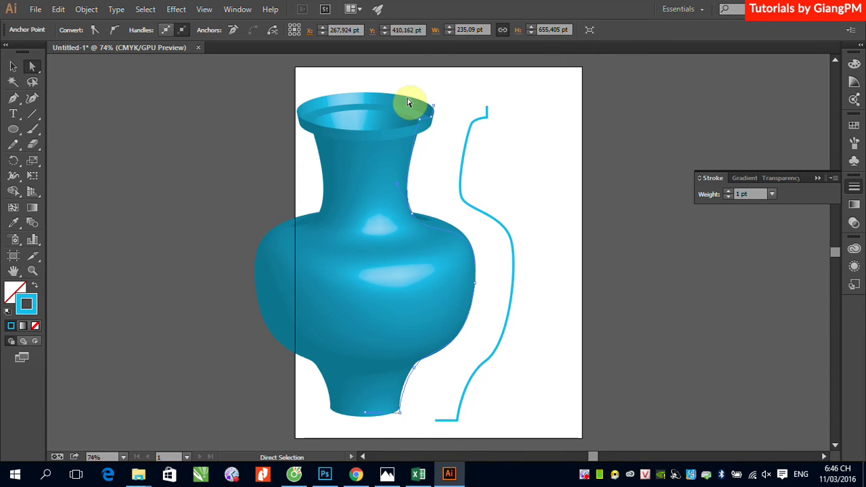
pyautogui.moveTo(440, 122); pyautogui.dragTo(392, 98)
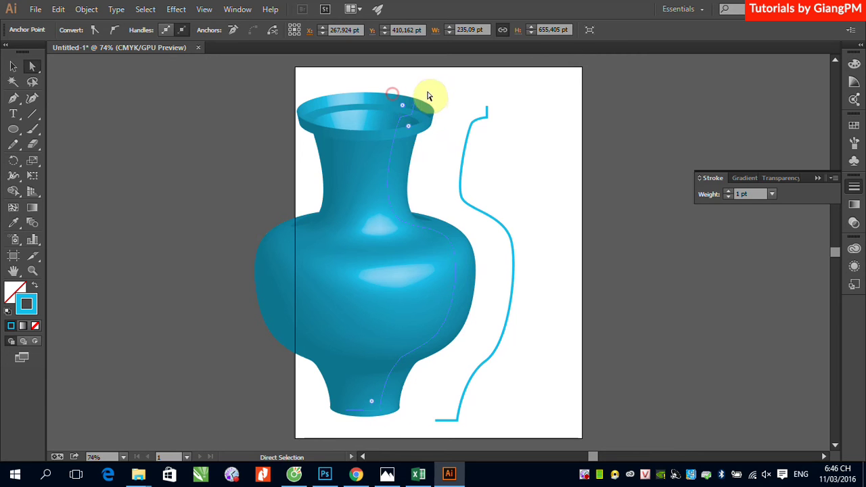
pyautogui.click(429, 94)
pyautogui.click(407, 124)
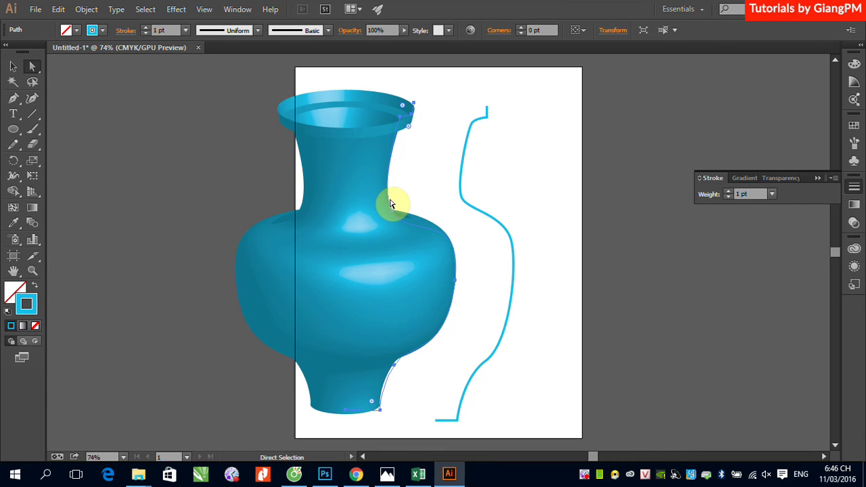
pyautogui.click(421, 234)
pyautogui.click(419, 109)
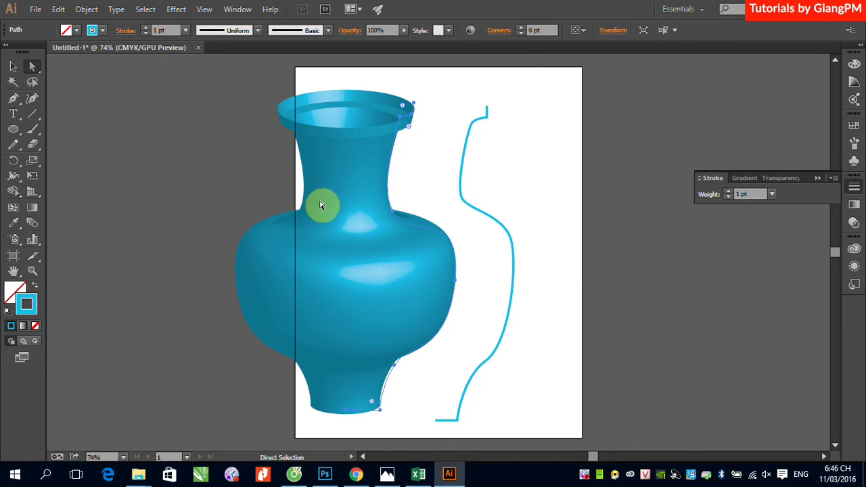
pyautogui.click(411, 135)
pyautogui.click(410, 119)
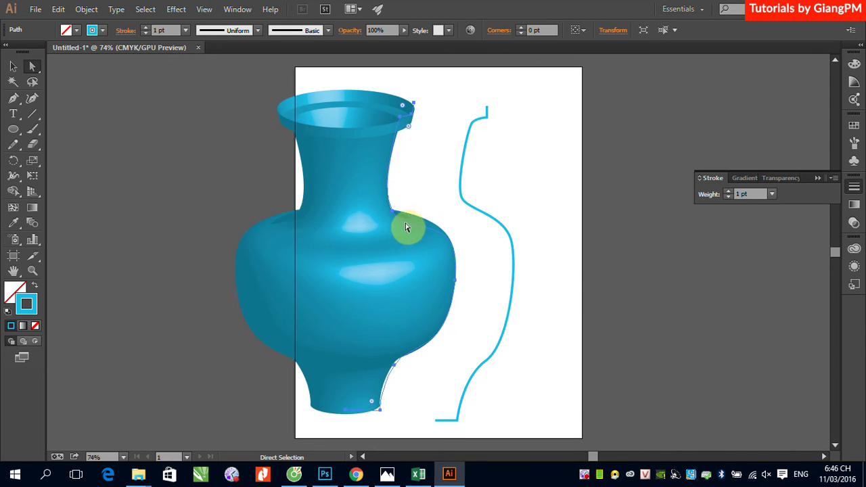
pyautogui.click(468, 287)
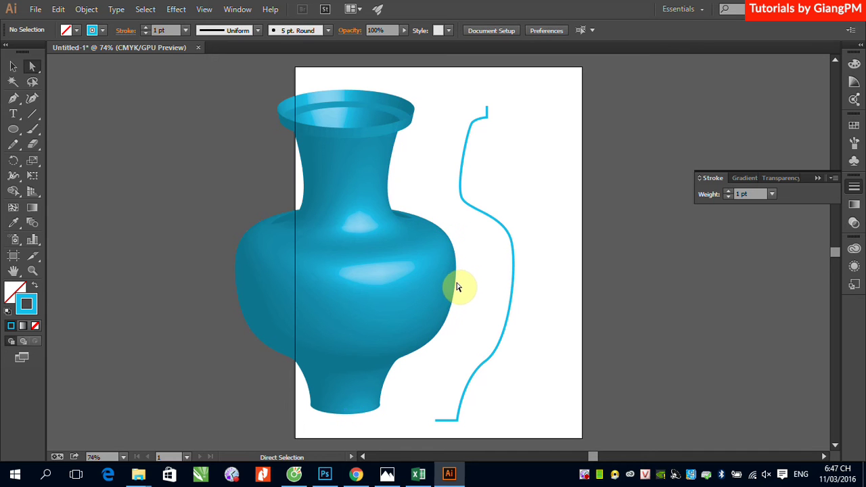
# - Pull anchors inward to slim the body, shoulder and neck, and narrow the rim
pyautogui.click(457, 287)
pyautogui.moveTo(457, 287); pyautogui.dragTo(419, 290)
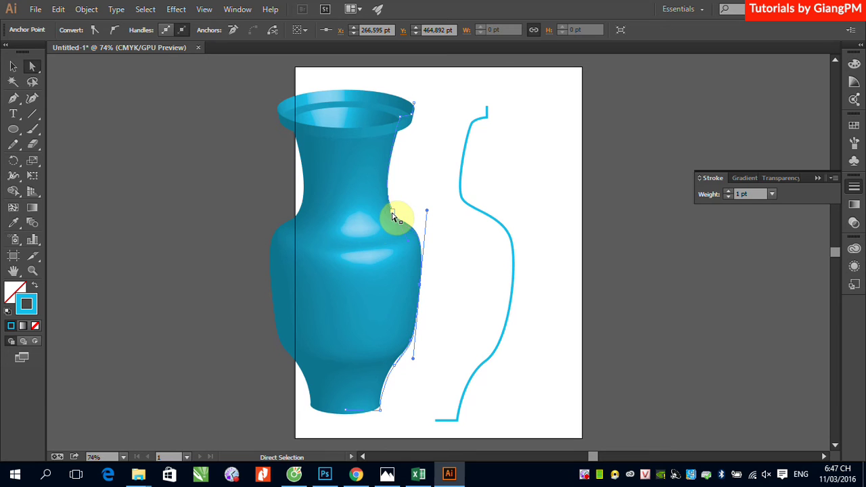
pyautogui.moveTo(393, 214); pyautogui.dragTo(367, 216)
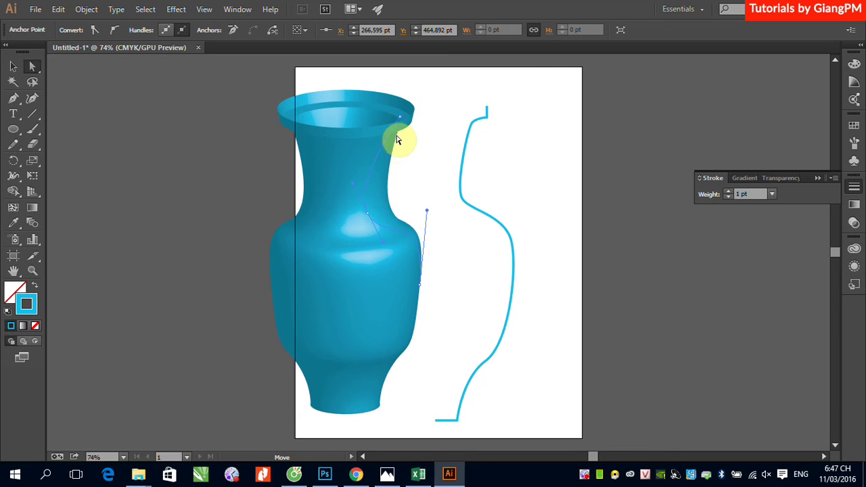
pyautogui.moveTo(400, 123)
pyautogui.mouseDown()
pyautogui.moveTo(371, 123)
pyautogui.moveTo(380, 130)
pyautogui.mouseUp()
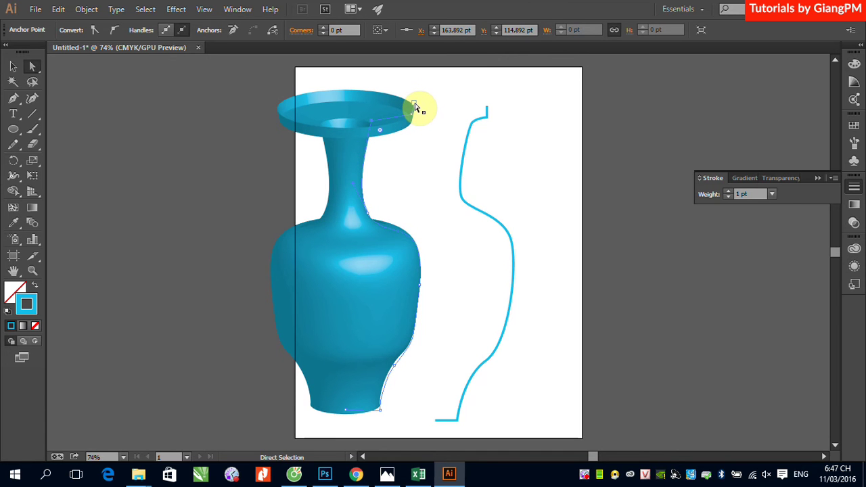
pyautogui.click(413, 105)
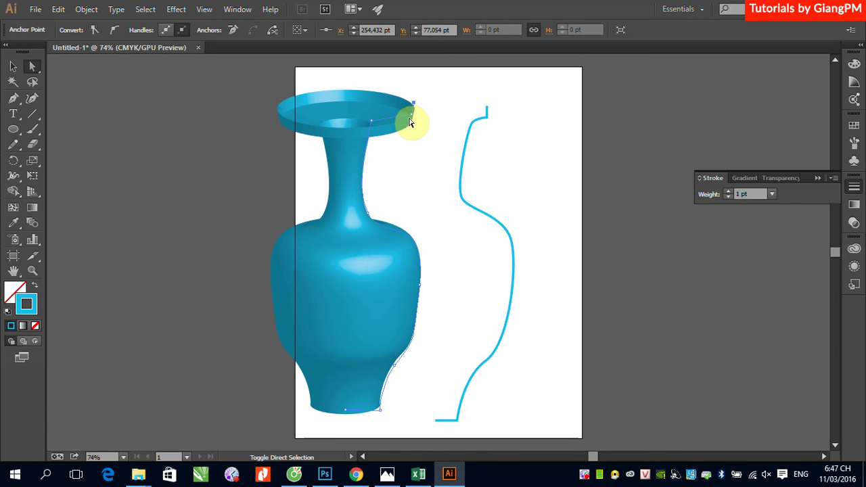
pyautogui.moveTo(411, 119); pyautogui.dragTo(381, 117)
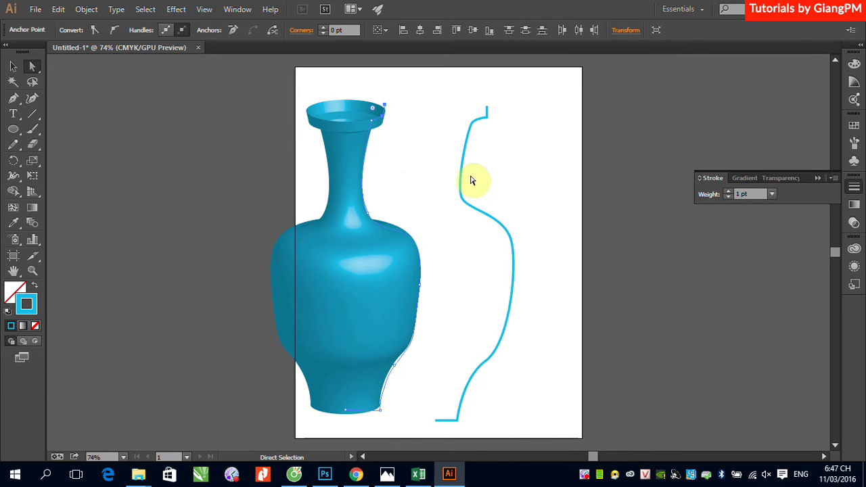
# - Select the cyan outline beside the vase, then reselect the vase as a whole object
pyautogui.click(465, 204)
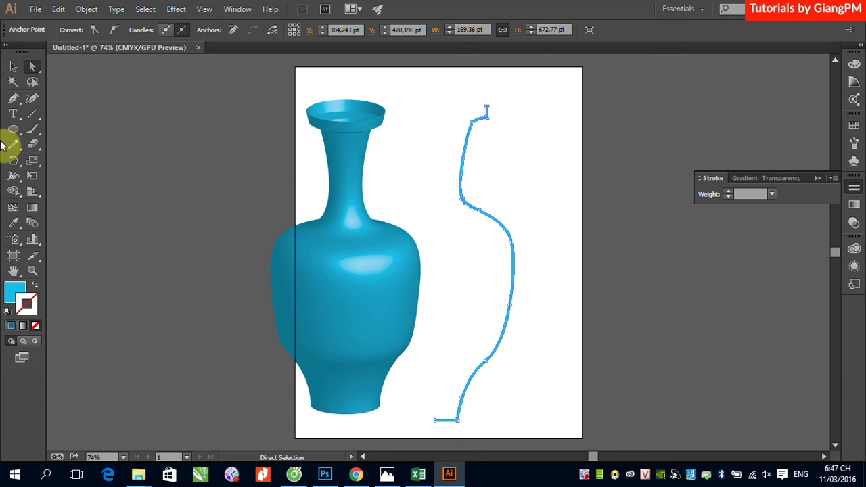
pyautogui.click(15, 67)
pyautogui.click(393, 300)
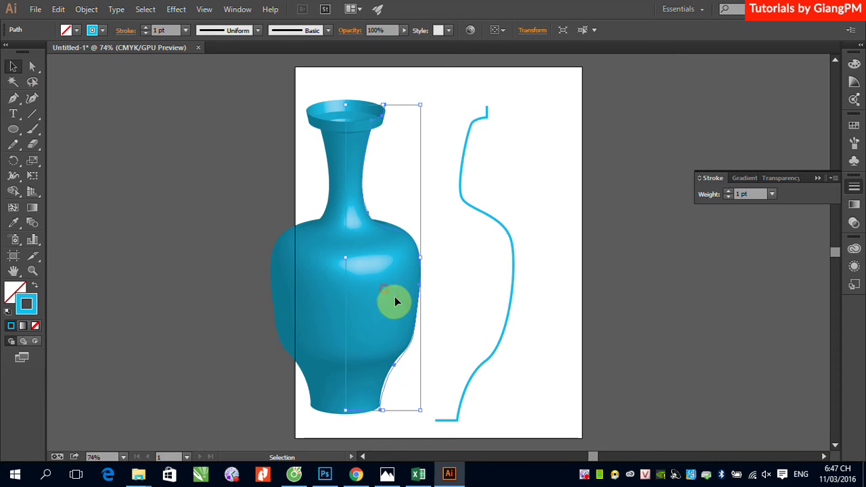
# - Restroke the revolved vase in magenta instead of cyan, using the Color Picker
pyautogui.doubleClick(31, 313)
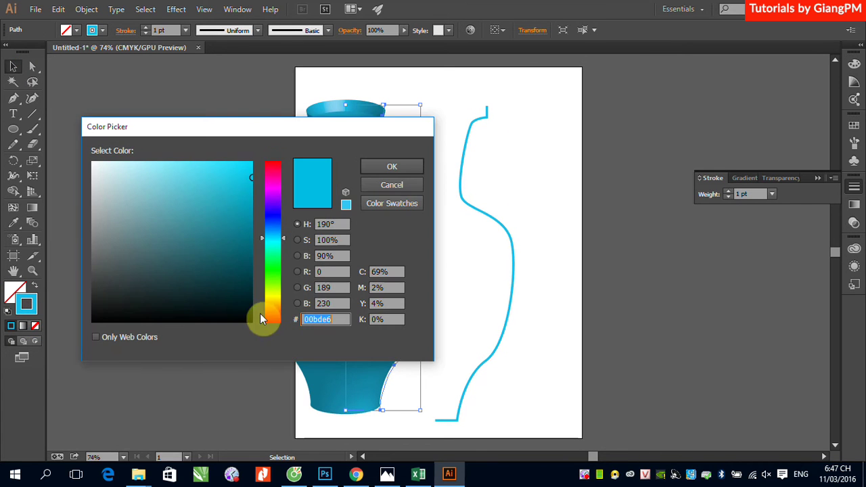
pyautogui.click(274, 190)
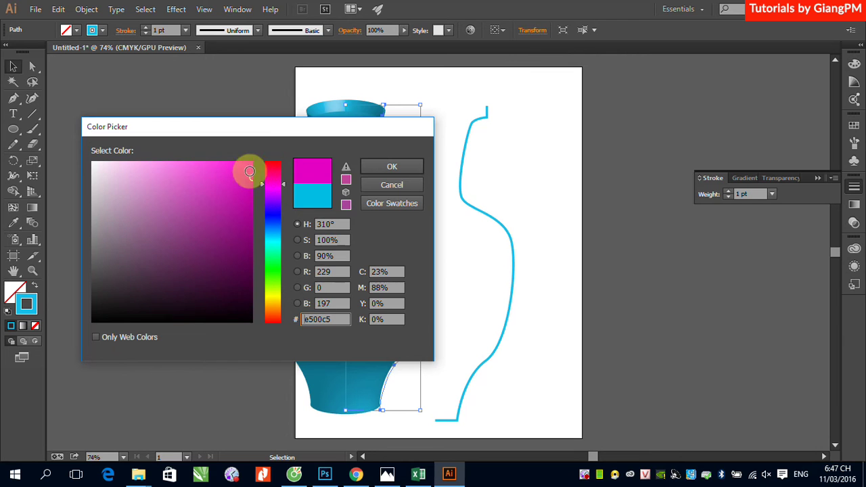
pyautogui.press('Escape')
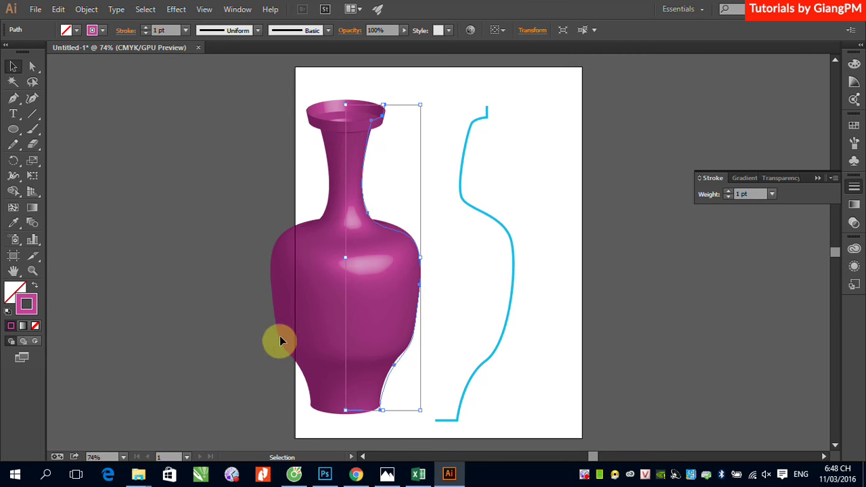
pyautogui.click(816, 179)
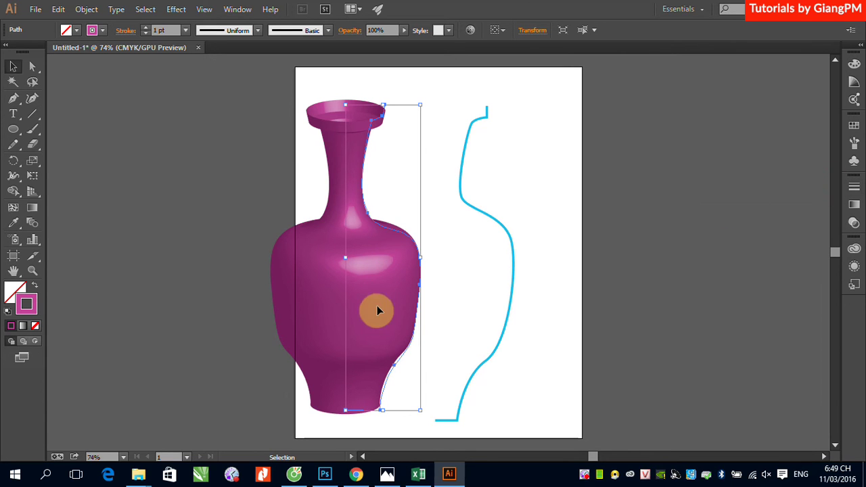
# - Open the Flowers symbol library and enlarge its panel to show all symbols
pyautogui.click(854, 160)
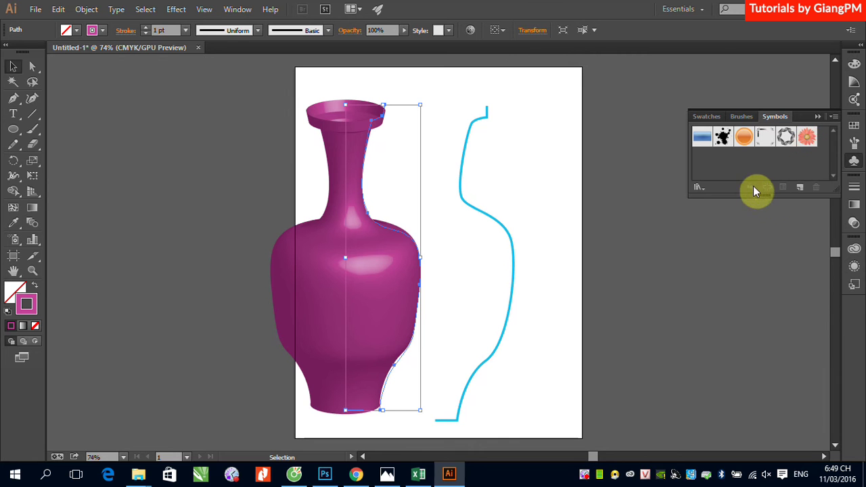
pyautogui.click(698, 187)
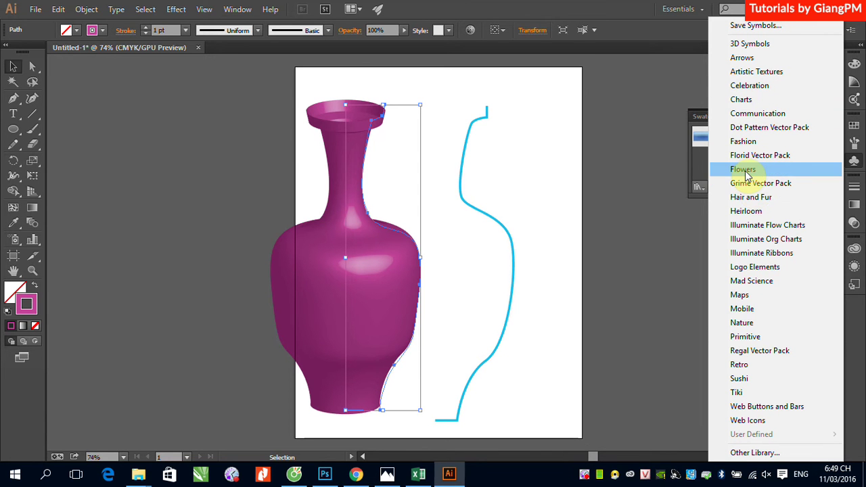
pyautogui.click(747, 175)
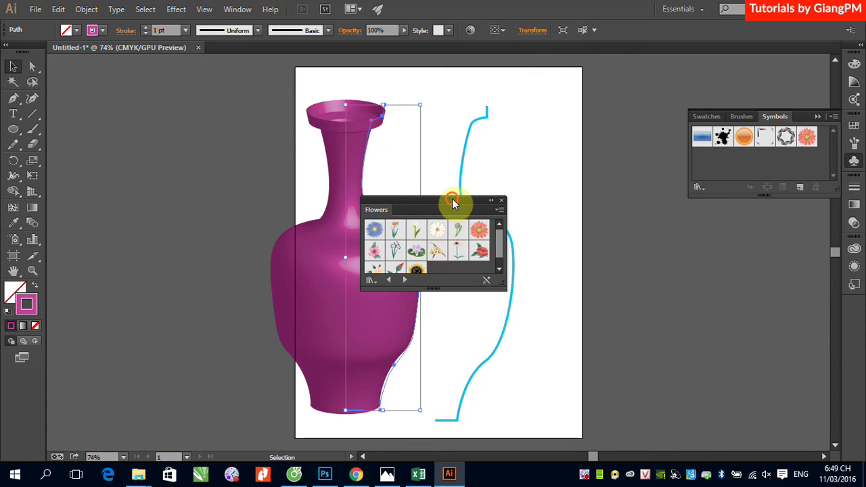
pyautogui.moveTo(452, 202); pyautogui.dragTo(730, 224)
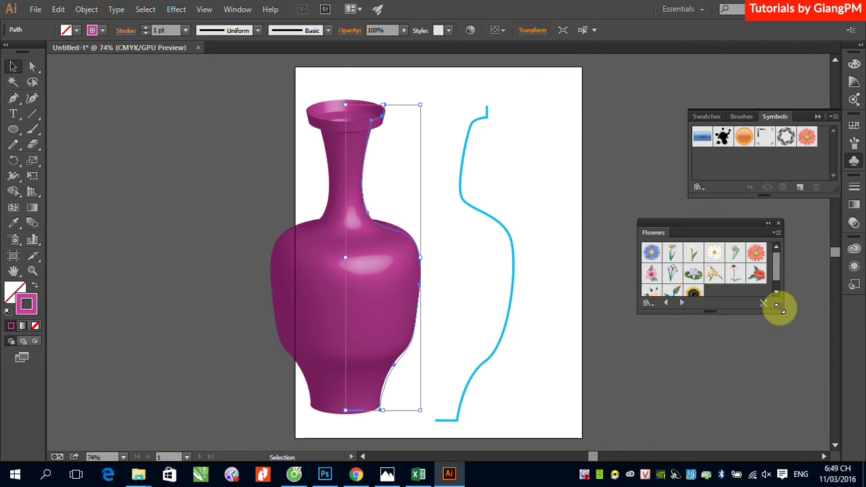
pyautogui.moveTo(779, 308); pyautogui.dragTo(777, 364)
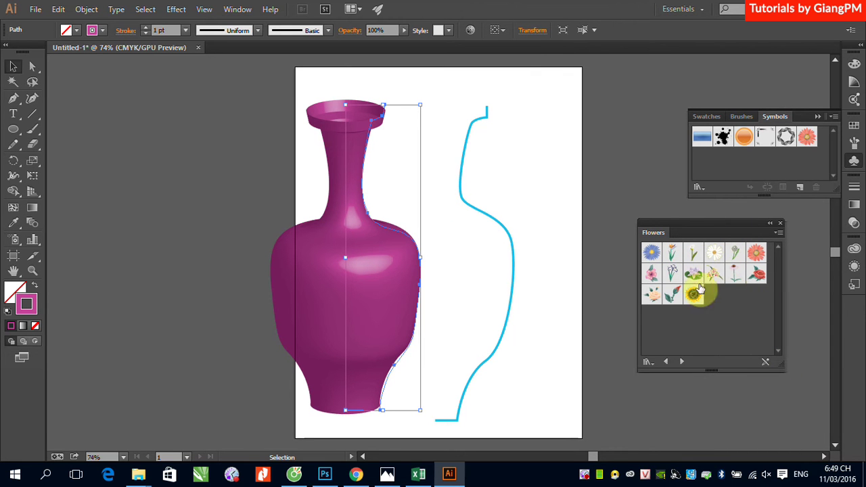
# - Add Bird of Paradise, daisy, pink flower and other flower symbols to the document
pyautogui.click(672, 253)
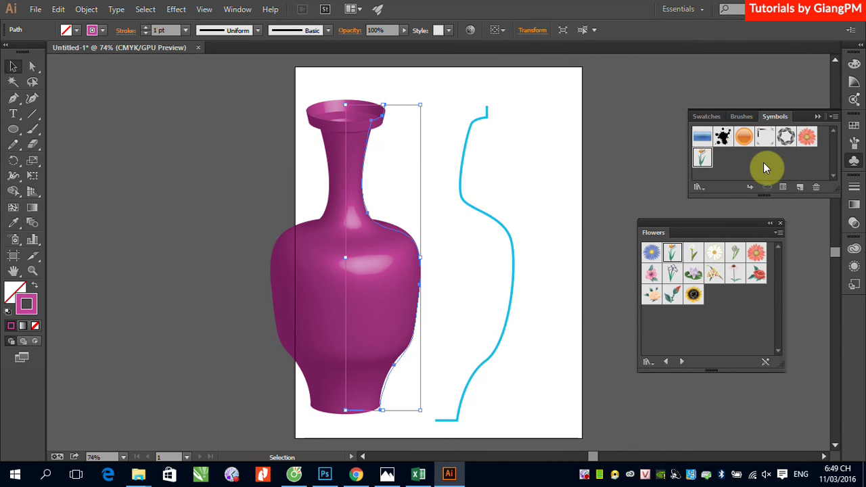
pyautogui.click(736, 273)
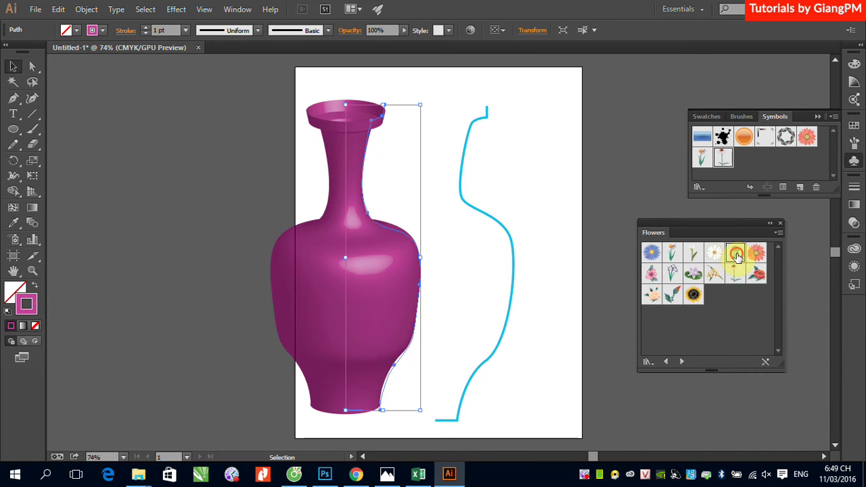
pyautogui.click(735, 252)
pyautogui.click(651, 273)
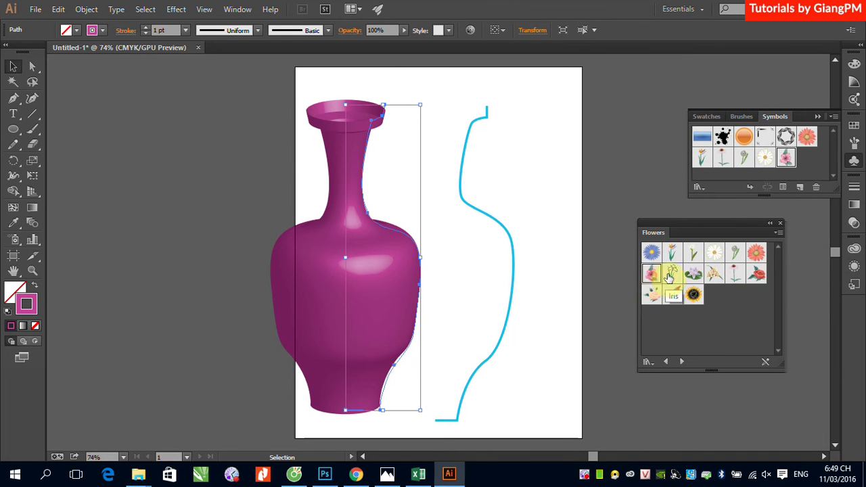
pyautogui.click(651, 294)
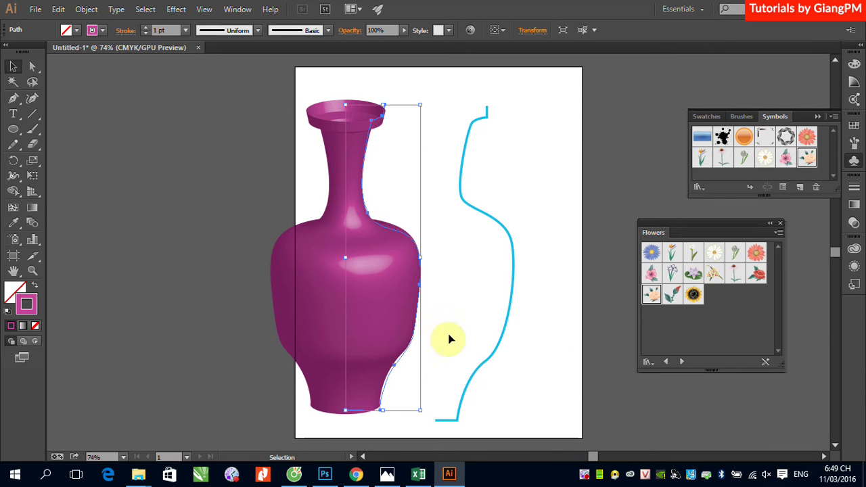
# - Reopen the vase's 3D Revolve with Preview on and bring up Map Art
pyautogui.click(855, 266)
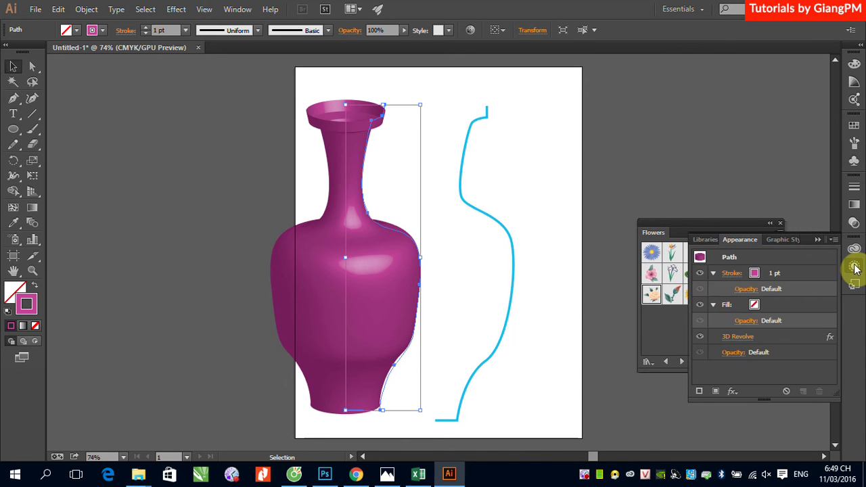
pyautogui.click(738, 337)
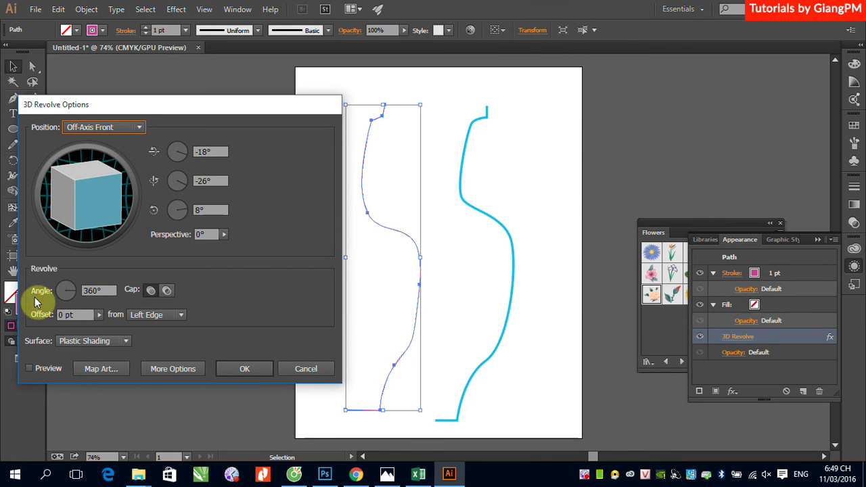
pyautogui.click(30, 369)
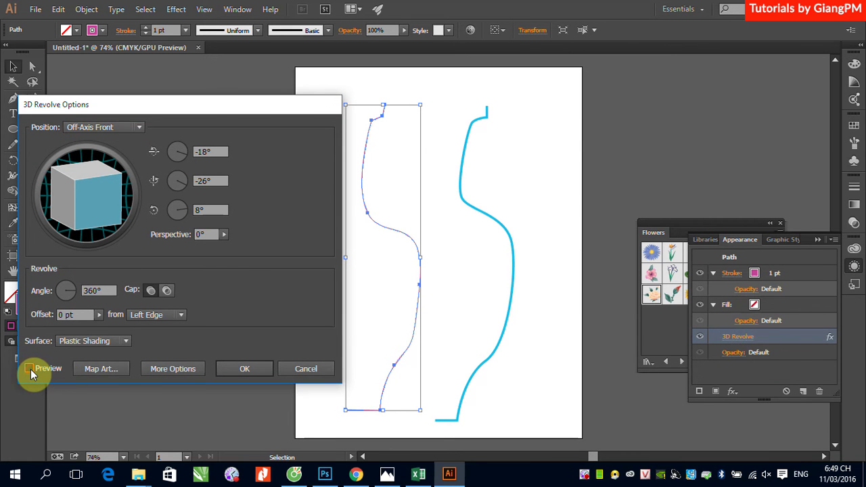
pyautogui.click(107, 377)
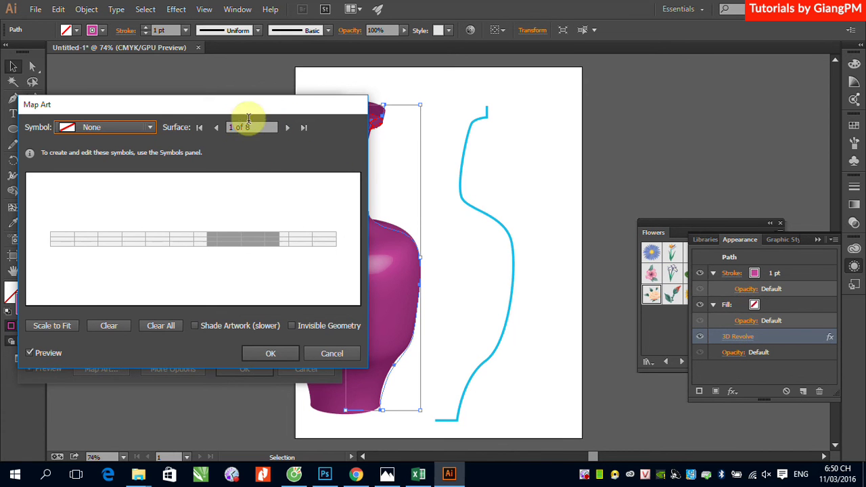
pyautogui.moveTo(233, 104); pyautogui.dragTo(667, 84)
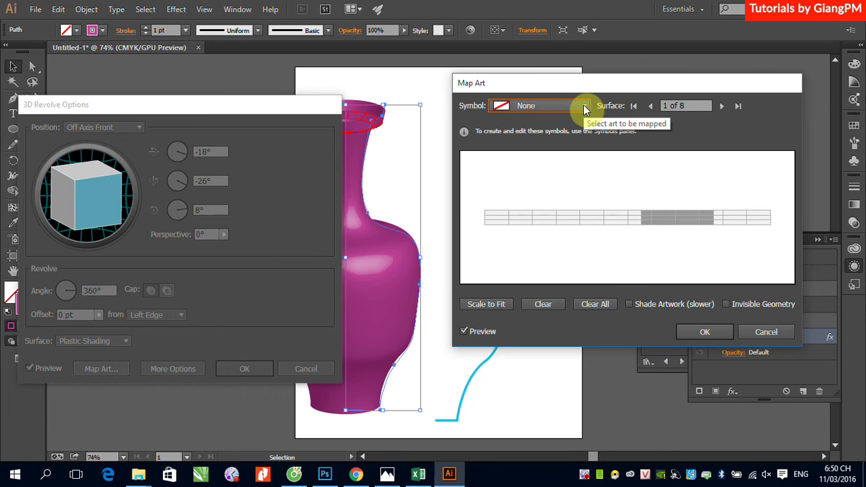
# - Step the Map Art surface to 6 of 8, the vase body
pyautogui.click(723, 107)
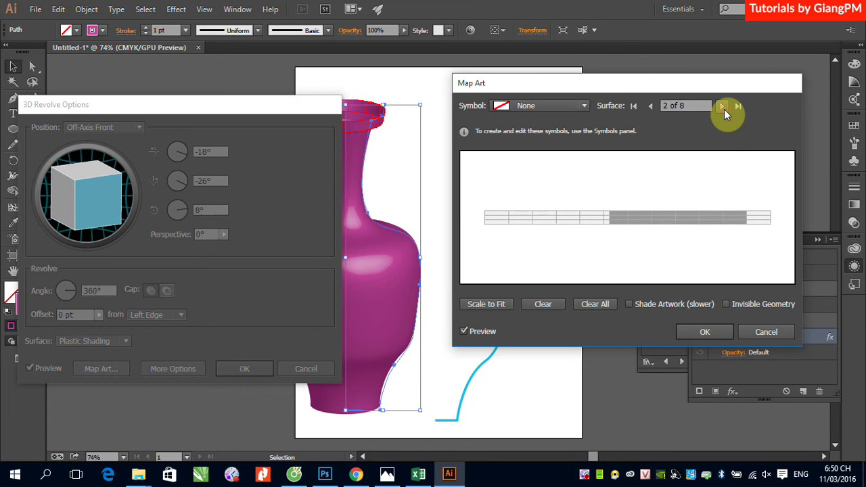
pyautogui.click(723, 107)
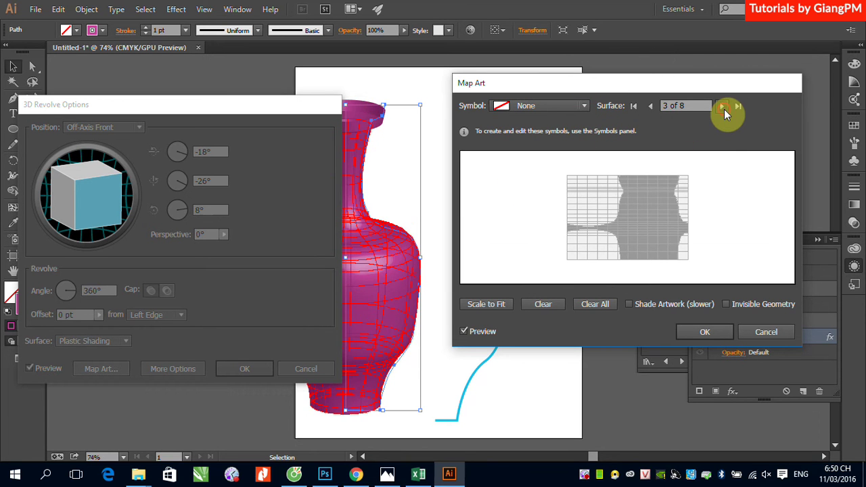
pyautogui.click(723, 107)
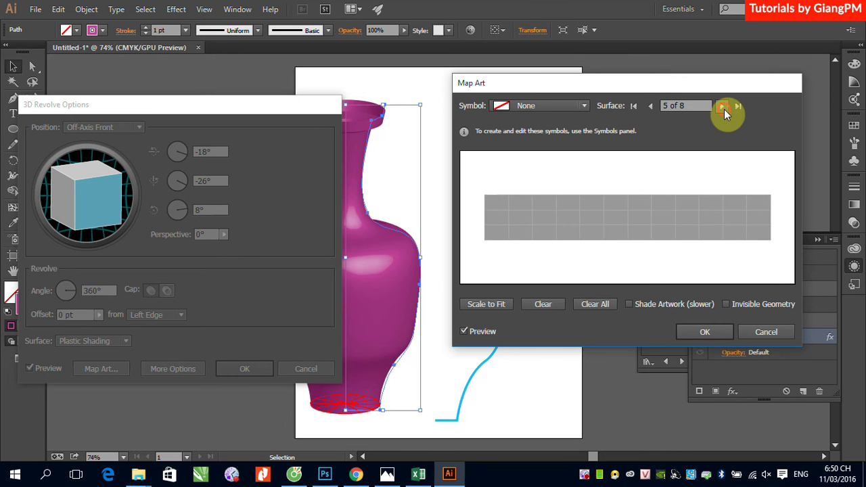
pyautogui.click(724, 108)
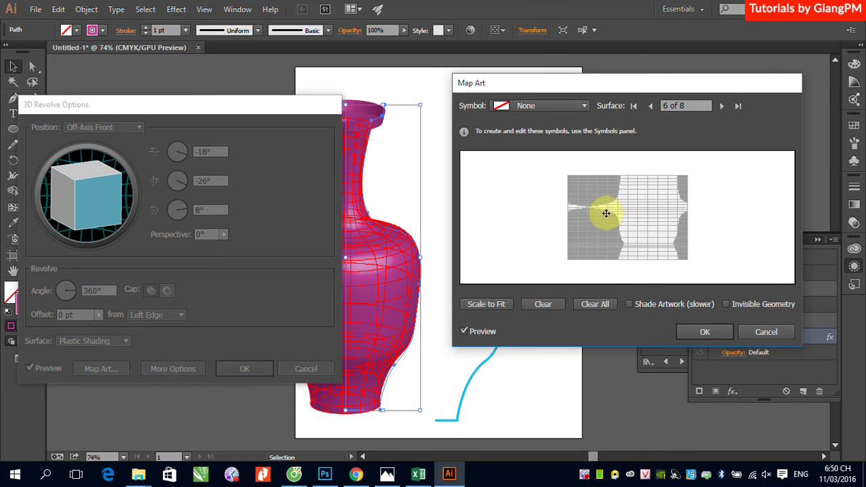
# - Map Bird of Paradise onto surface 6, scaled to fit, then shrunk and moved right
pyautogui.click(585, 107)
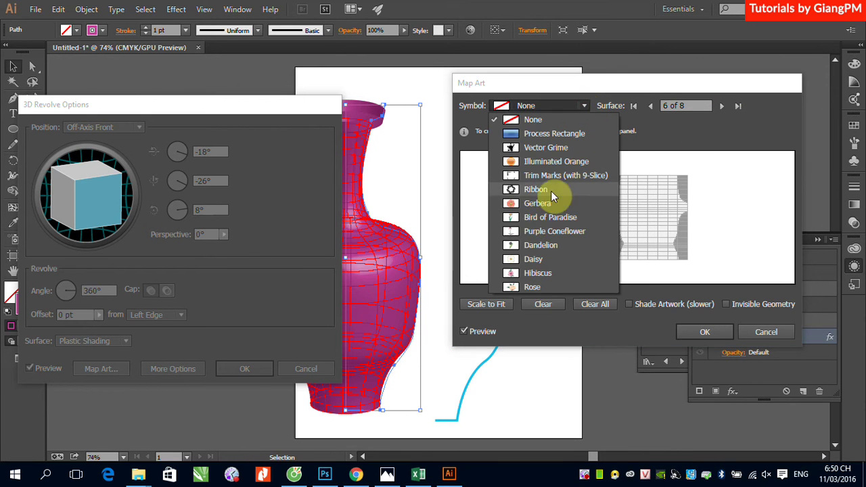
pyautogui.click(550, 217)
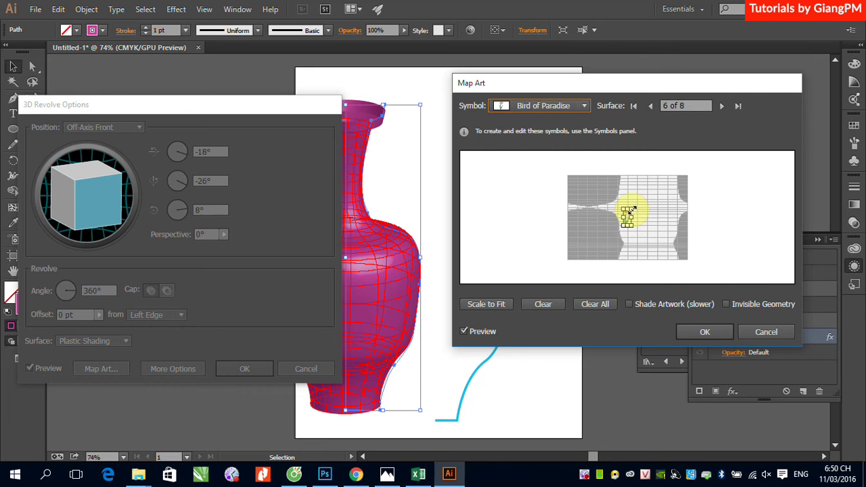
pyautogui.click(505, 304)
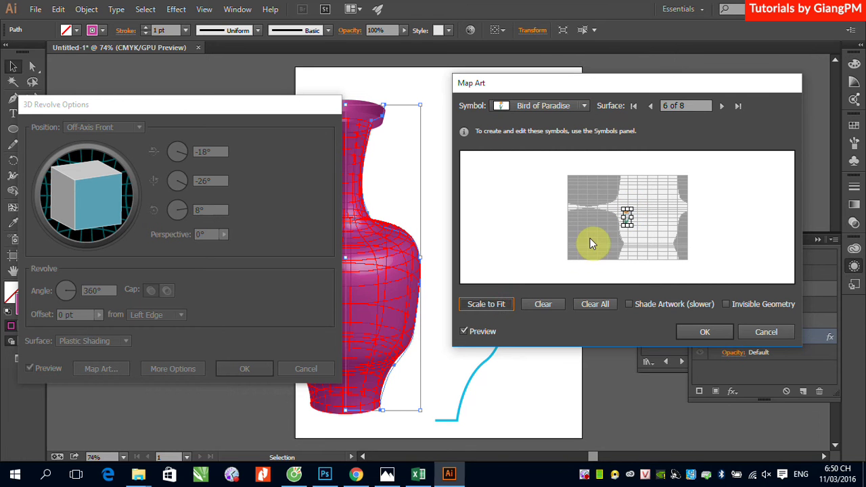
pyautogui.click(501, 303)
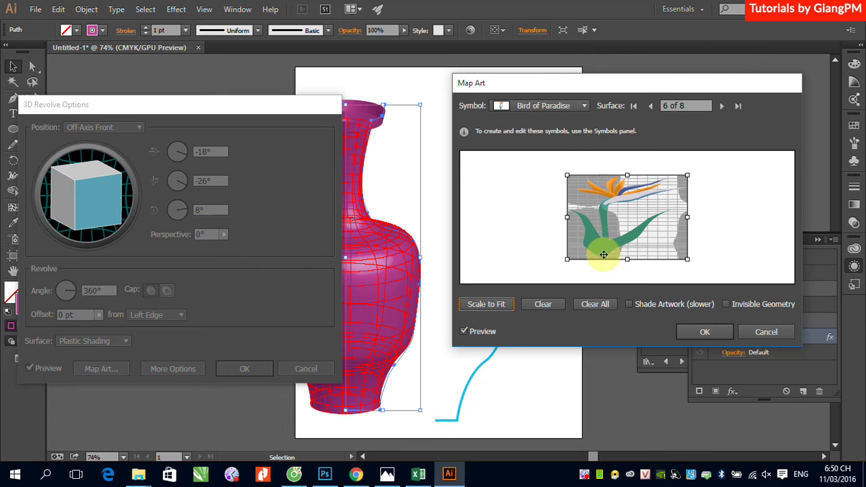
pyautogui.moveTo(687, 260); pyautogui.dragTo(617, 253)
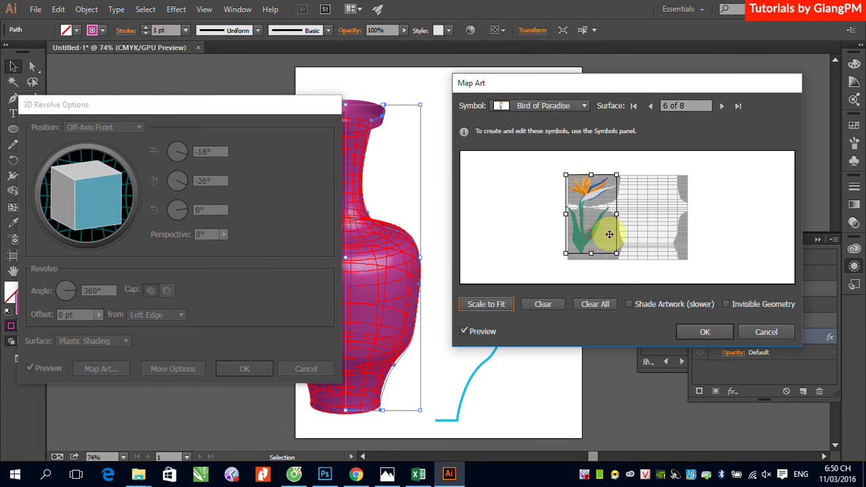
pyautogui.moveTo(589, 236); pyautogui.dragTo(665, 236)
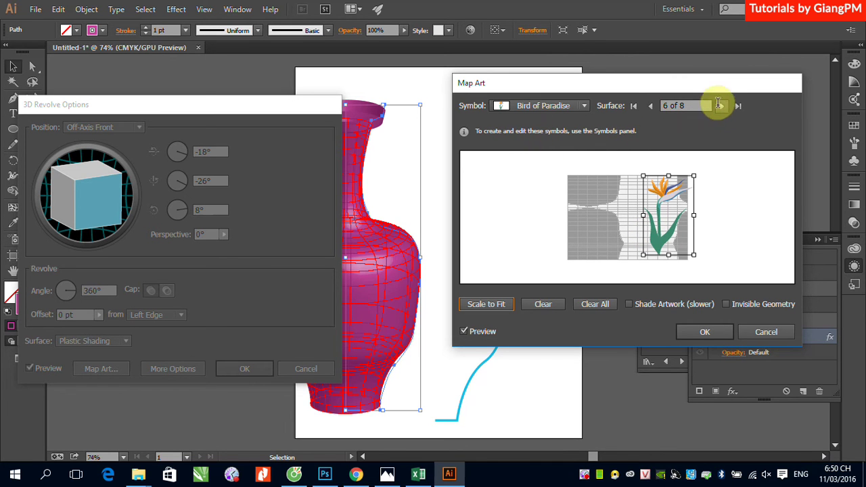
# - Apply Bird of Paradise to surface 3, resize it, and confirm the art mapping
pyautogui.click(723, 105)
pyautogui.click(723, 105)
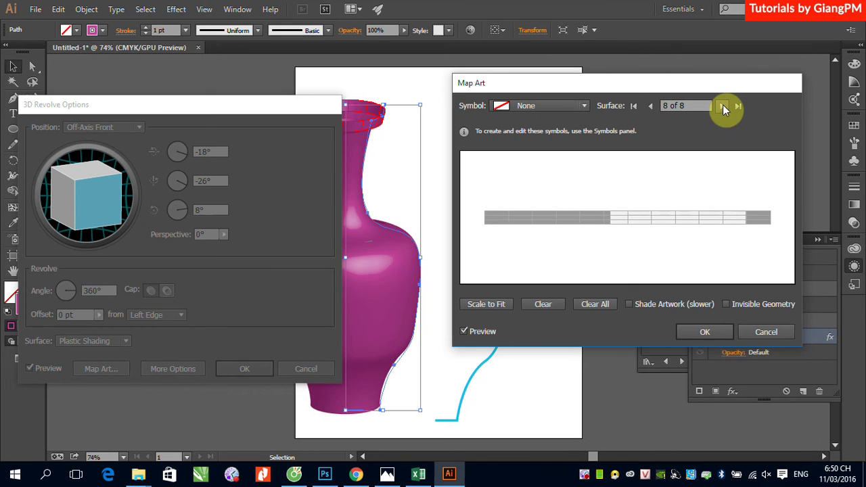
pyautogui.click(722, 106)
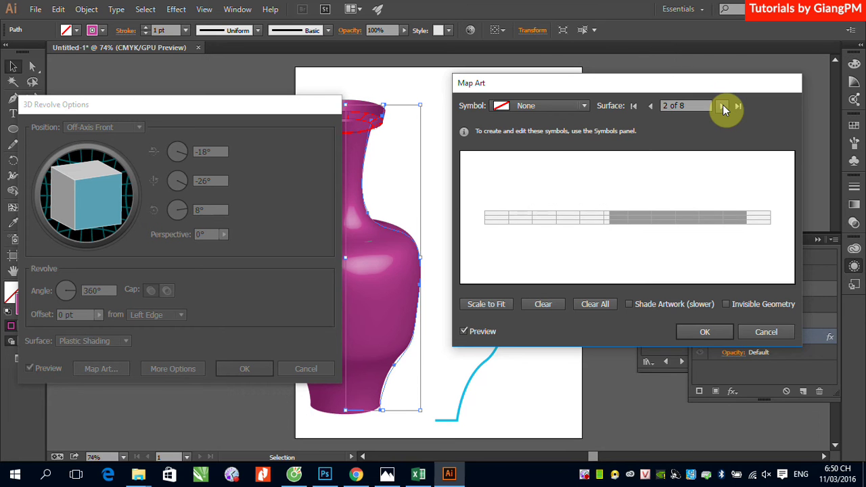
pyautogui.click(723, 106)
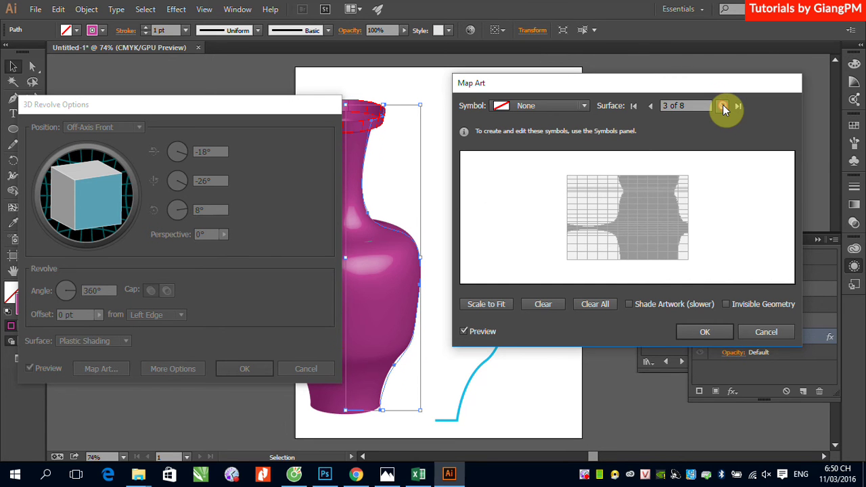
pyautogui.click(585, 105)
pyautogui.press('Escape')
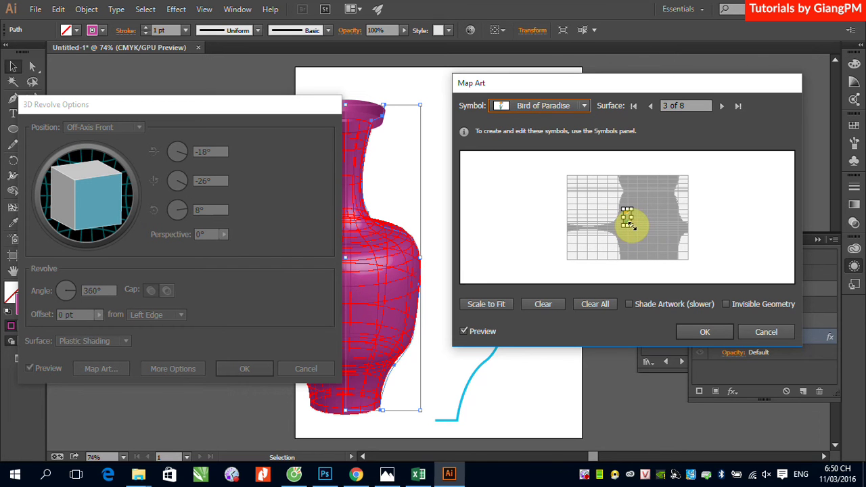
pyautogui.moveTo(629, 224)
pyautogui.mouseDown()
pyautogui.moveTo(645, 252)
pyautogui.moveTo(582, 222)
pyautogui.moveTo(677, 226)
pyautogui.mouseUp()
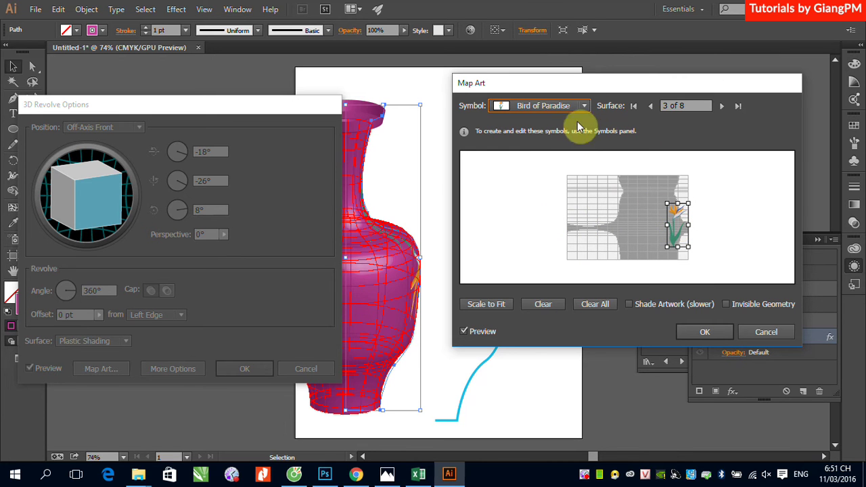
pyautogui.click(703, 332)
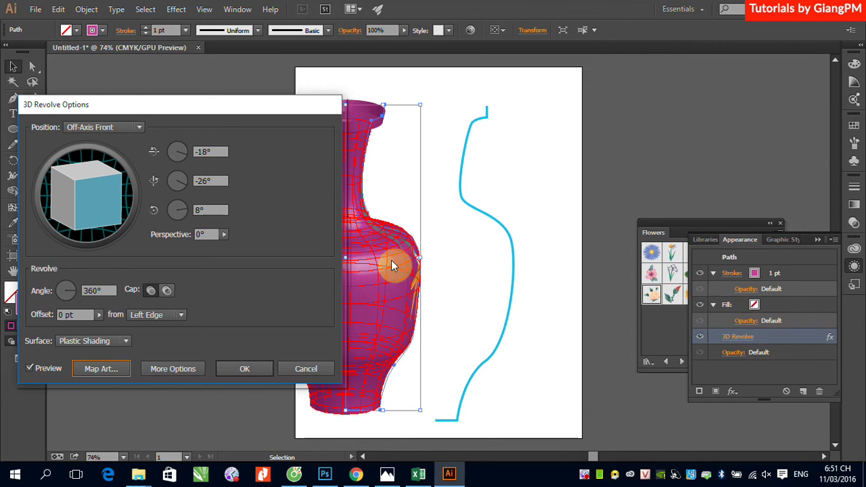
# - Apply the mapped revolve and rotate the vase so the Bird of Paradise faces front
pyautogui.click(244, 370)
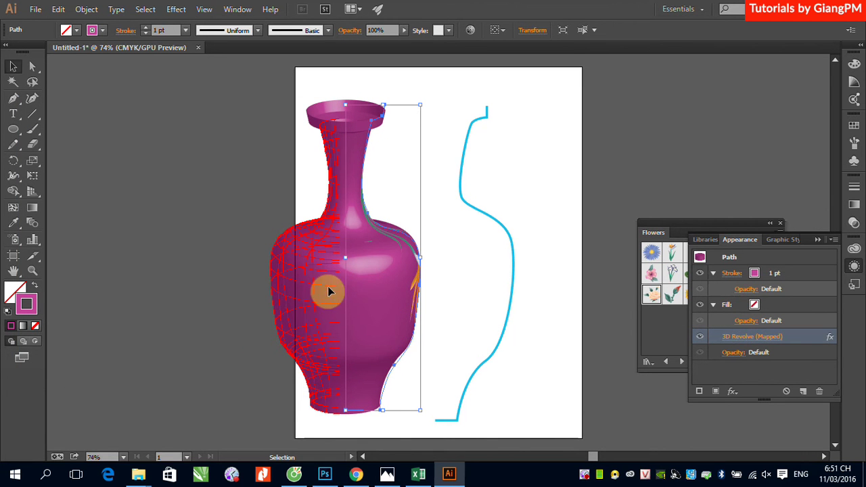
pyautogui.click(734, 336)
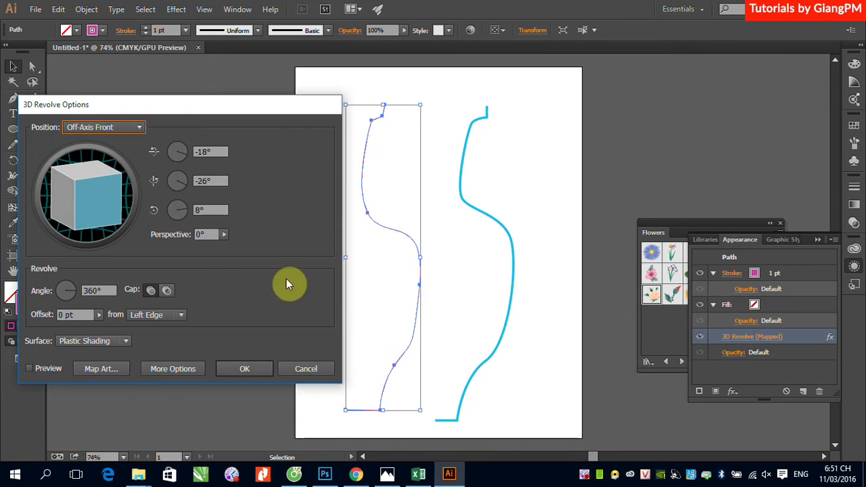
pyautogui.moveTo(121, 204)
pyautogui.mouseDown()
pyautogui.moveTo(99, 204)
pyautogui.moveTo(131, 290)
pyautogui.mouseUp()
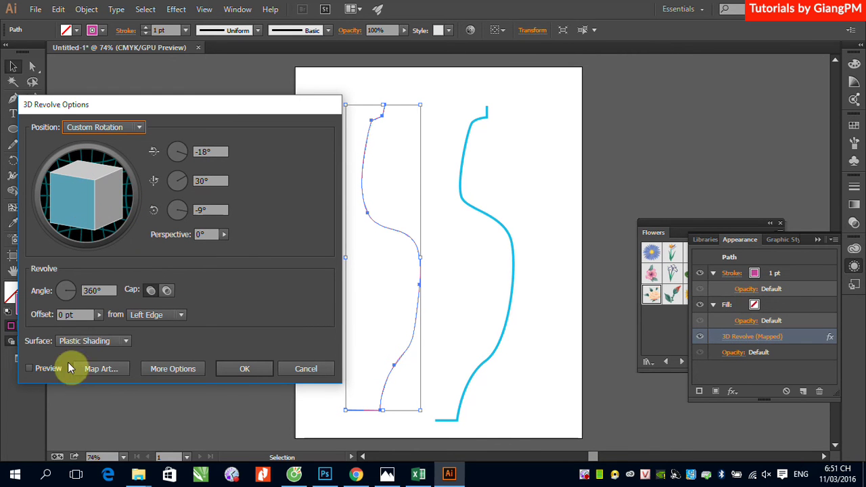
pyautogui.click(232, 368)
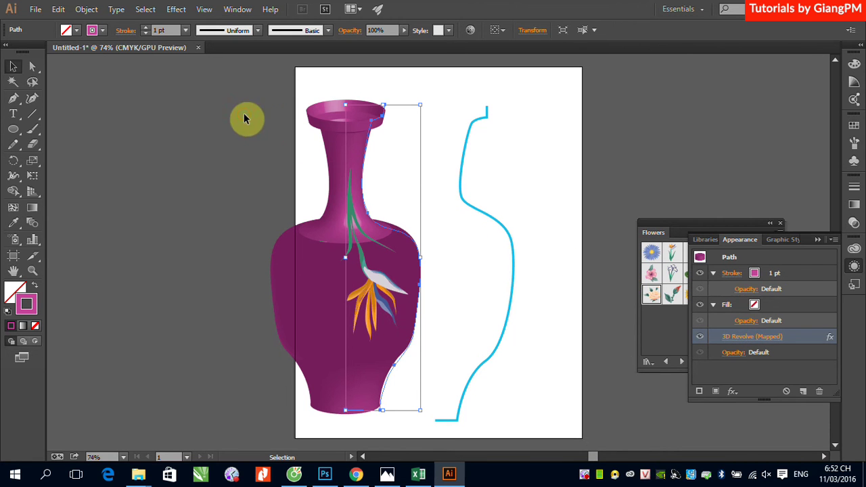
pyautogui.moveTo(222, 136); pyautogui.dragTo(532, 330)
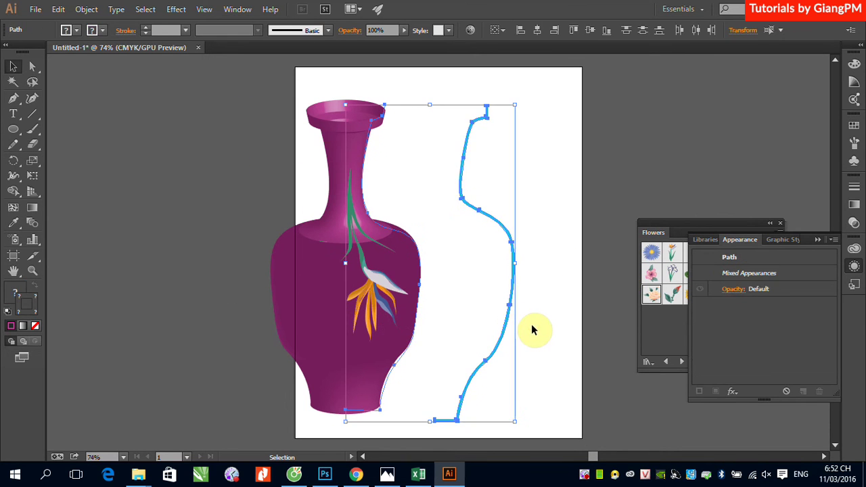
# - Delete the vase and its profile, then draw a new circle near the page centre
pyautogui.press('Delete')
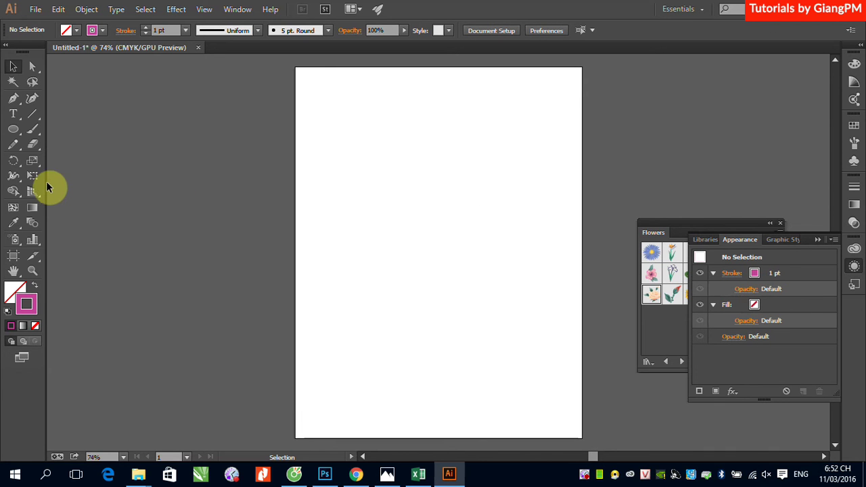
pyautogui.click(13, 129)
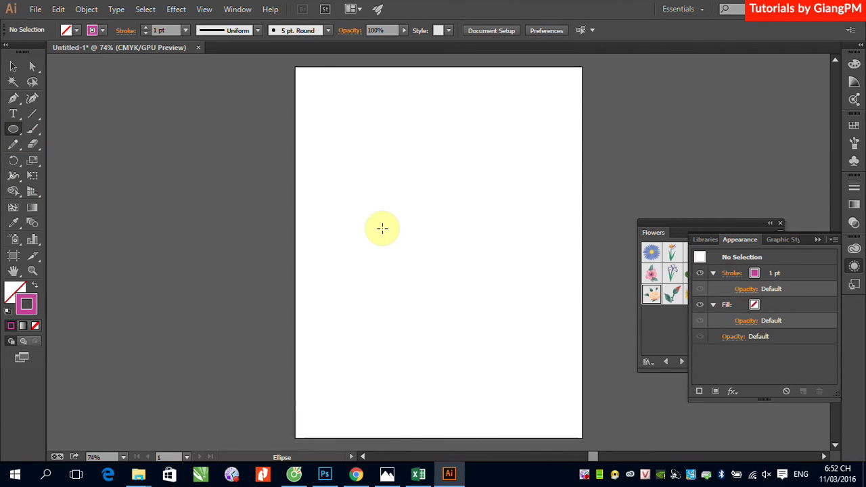
pyautogui.moveTo(369, 192); pyautogui.dragTo(471, 294)
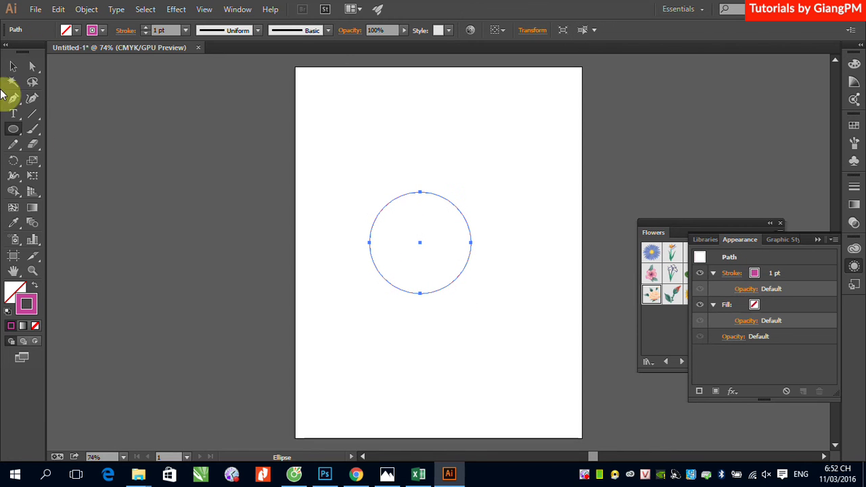
# - Select the circle's top and bottom anchors, then delete its left half
pyautogui.click(33, 70)
pyautogui.click(426, 179)
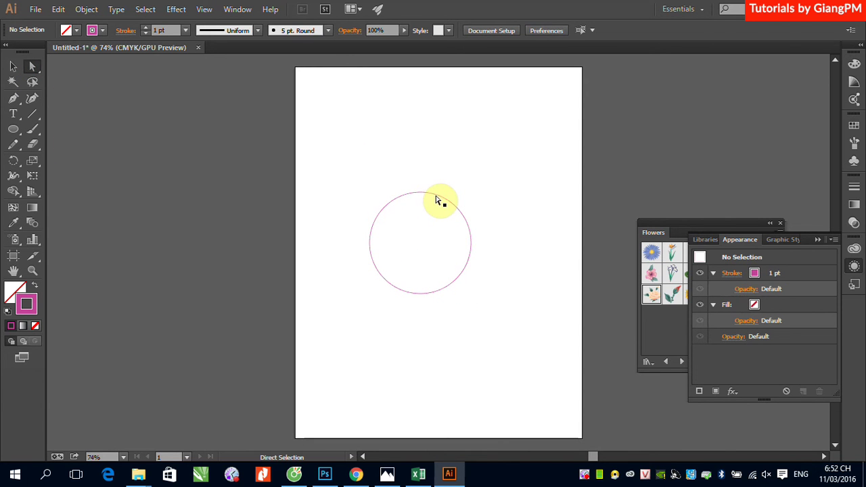
pyautogui.click(434, 195)
pyautogui.click(419, 194)
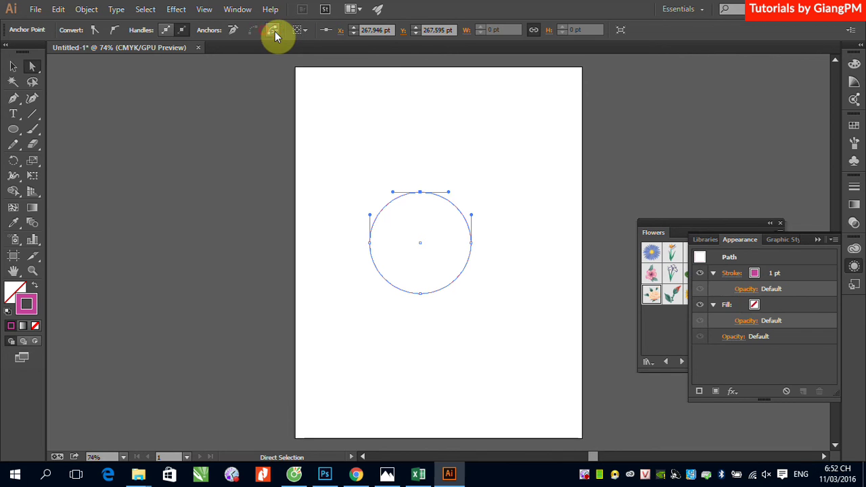
pyautogui.click(420, 293)
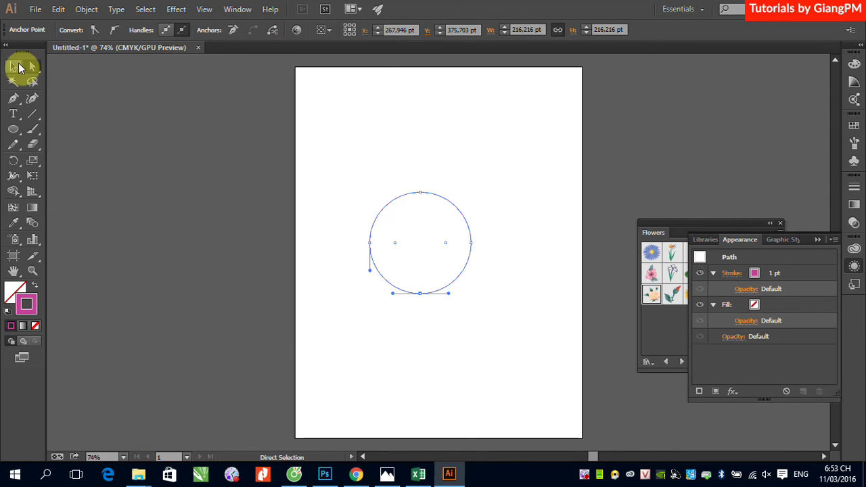
pyautogui.click(13, 66)
pyautogui.click(144, 140)
pyautogui.click(371, 242)
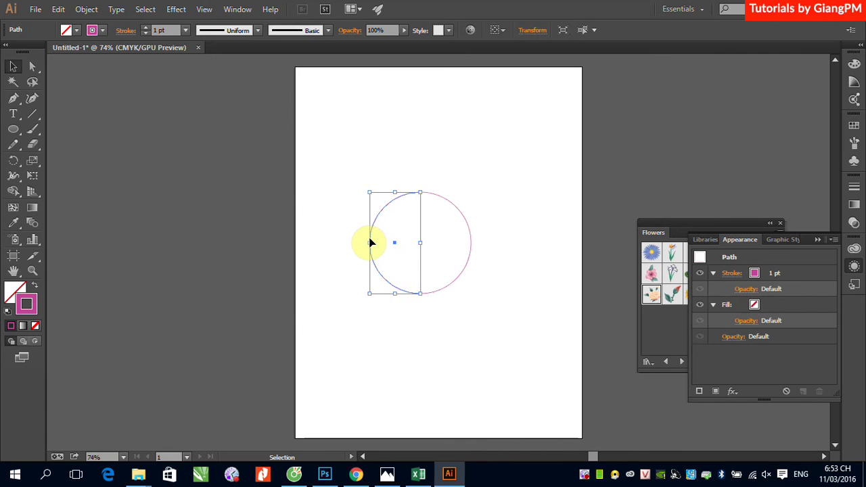
pyautogui.press('Delete')
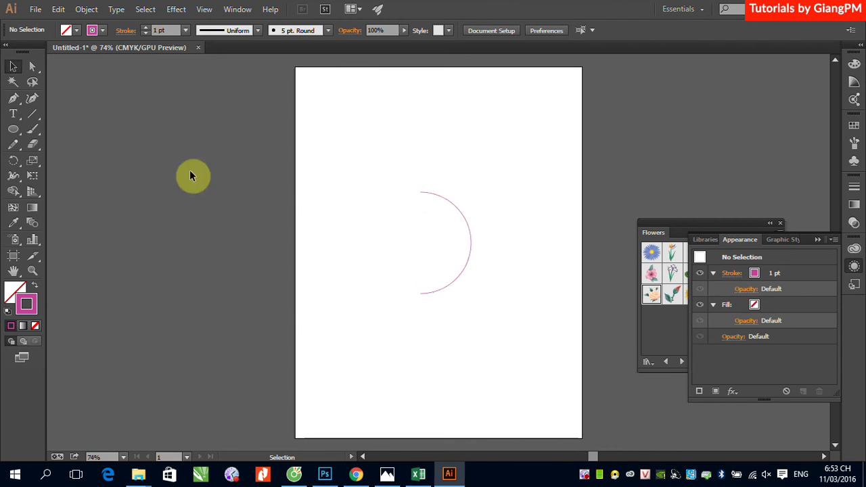
# - Add an anchor on the arc's upper section and reshape the top into a lip and shoulder
pyautogui.click(33, 65)
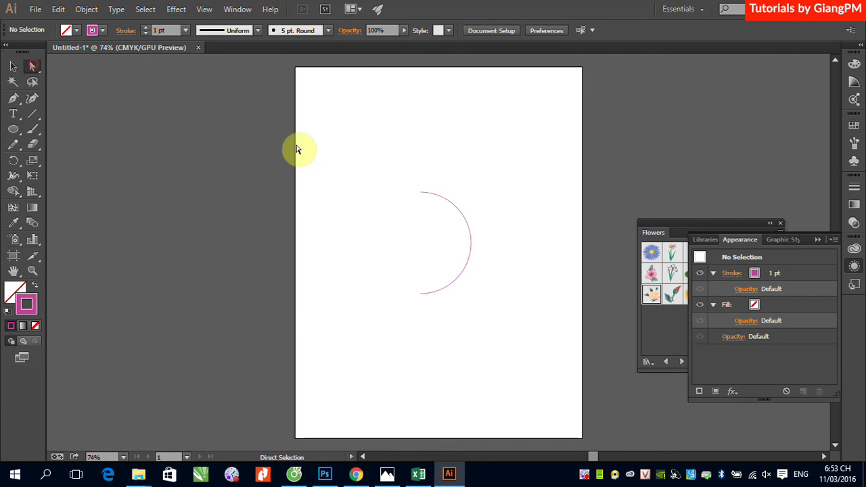
pyautogui.click(459, 215)
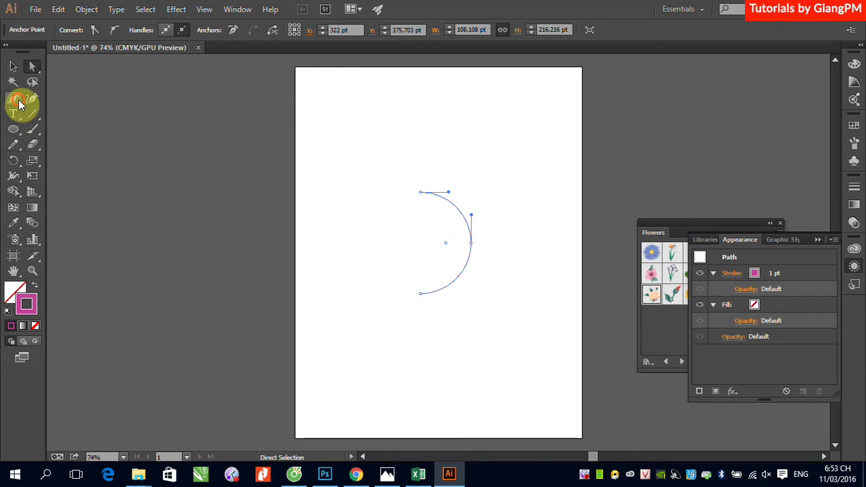
pyautogui.moveTo(18, 101); pyautogui.dragTo(40, 111)
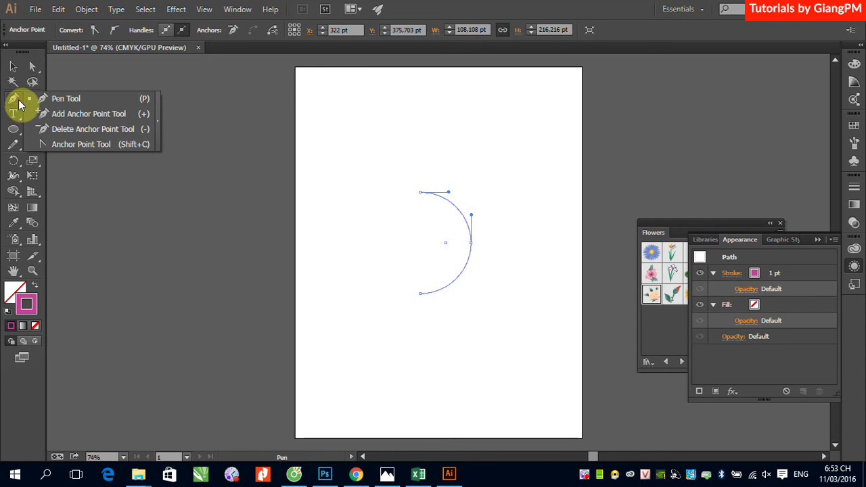
pyautogui.click(434, 193)
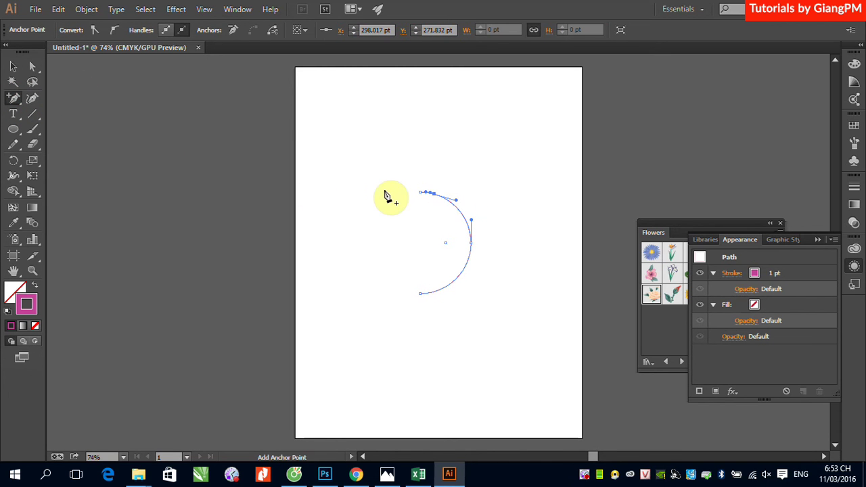
pyautogui.moveTo(397, 174); pyautogui.dragTo(479, 240)
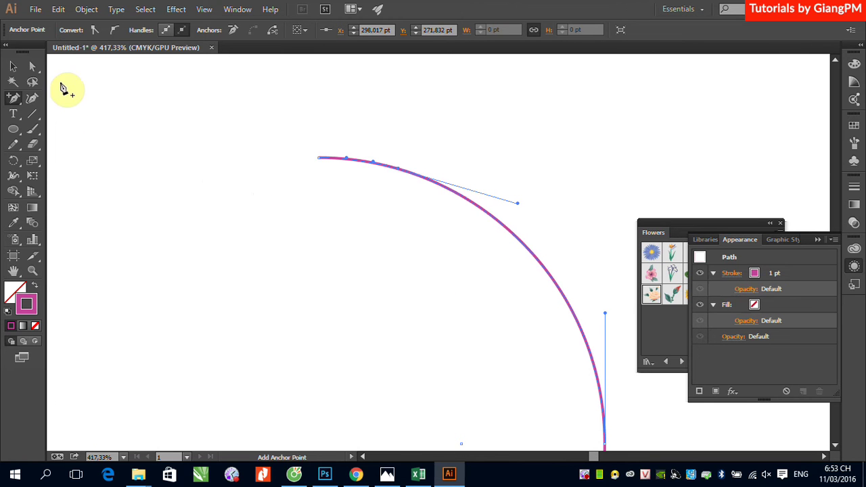
pyautogui.click(33, 66)
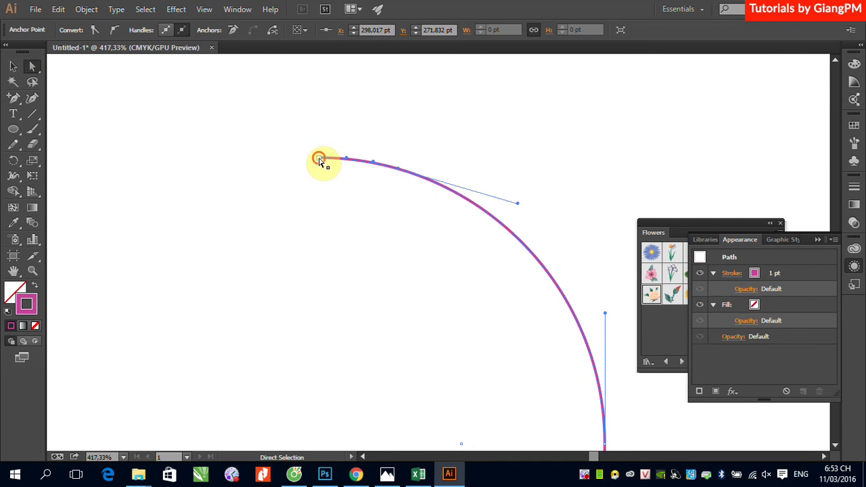
pyautogui.moveTo(319, 161); pyautogui.dragTo(308, 194)
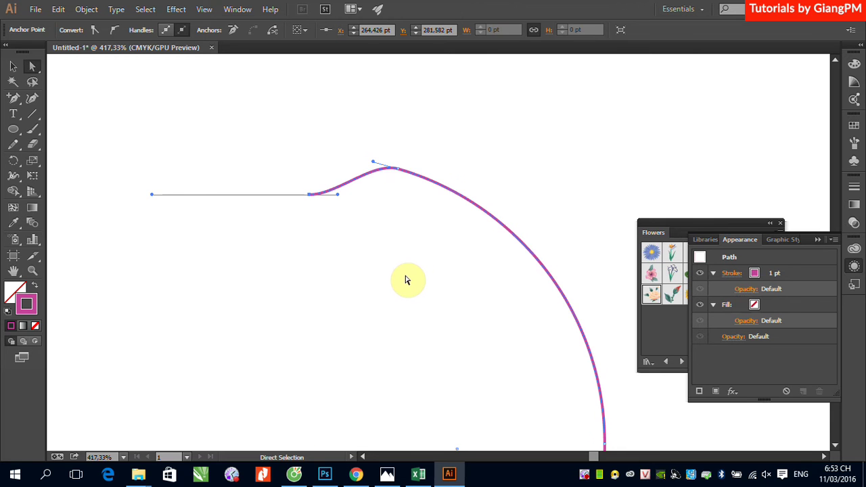
pyautogui.hotkey('ctrl', '-')
pyautogui.hotkey('ctrl', '-')
pyautogui.hotkey('ctrl', '-')
pyautogui.hotkey('ctrl', '-')
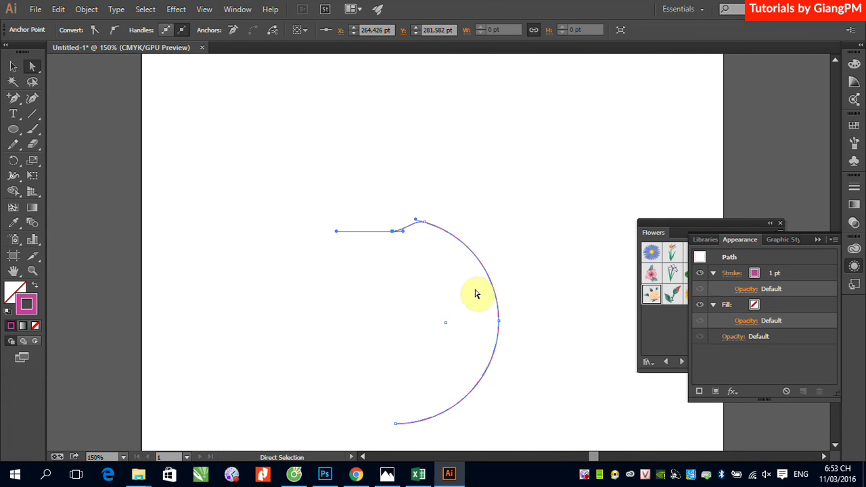
pyautogui.moveTo(500, 323); pyautogui.dragTo(498, 304)
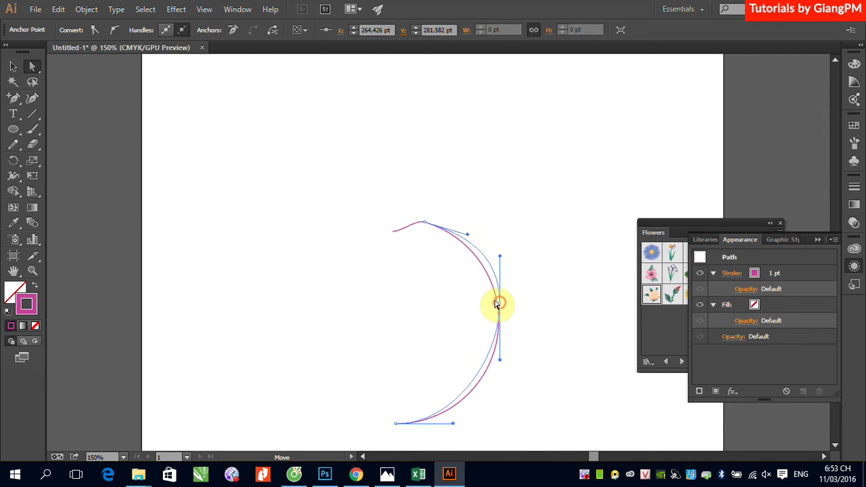
pyautogui.moveTo(467, 234); pyautogui.dragTo(467, 219)
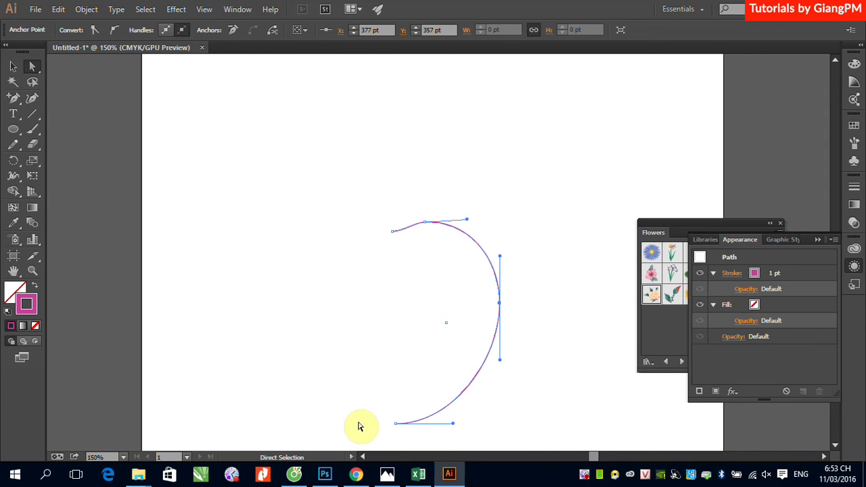
# - Add an anchor near the bottom and nudge the base anchor up to tuck it inward
pyautogui.click(16, 103)
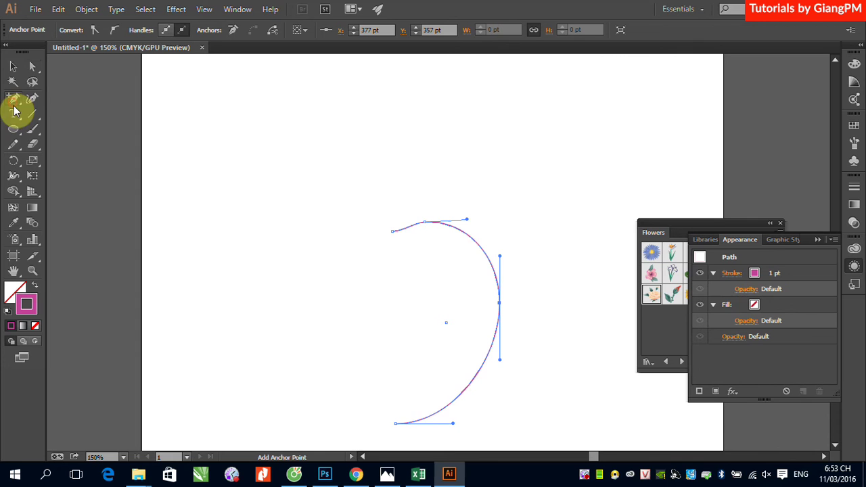
pyautogui.click(408, 425)
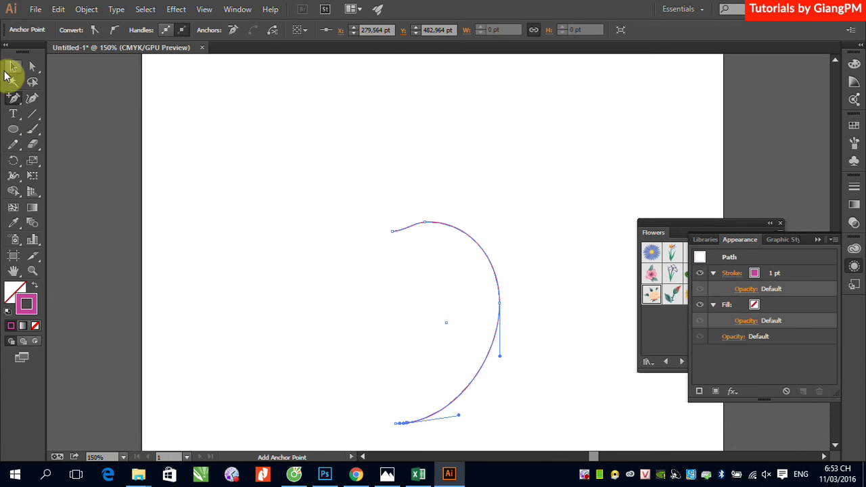
pyautogui.click(32, 68)
pyautogui.click(363, 397)
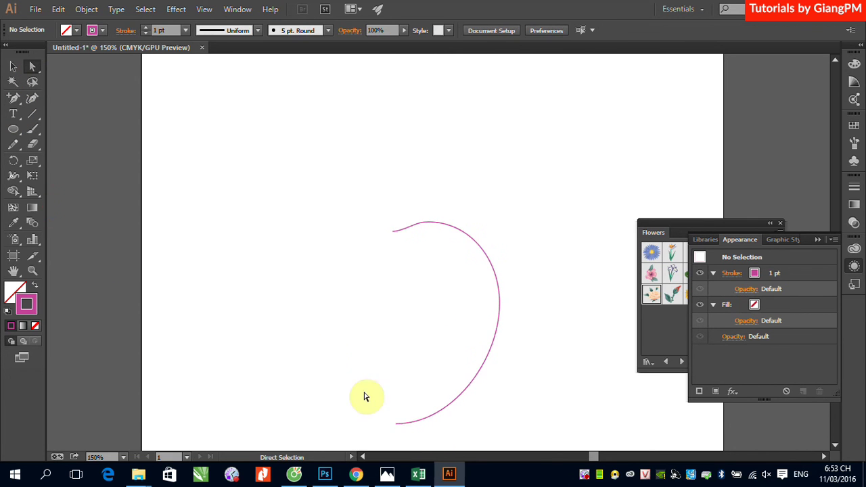
pyautogui.click(398, 425)
pyautogui.moveTo(395, 423); pyautogui.dragTo(395, 417)
pyautogui.click(13, 66)
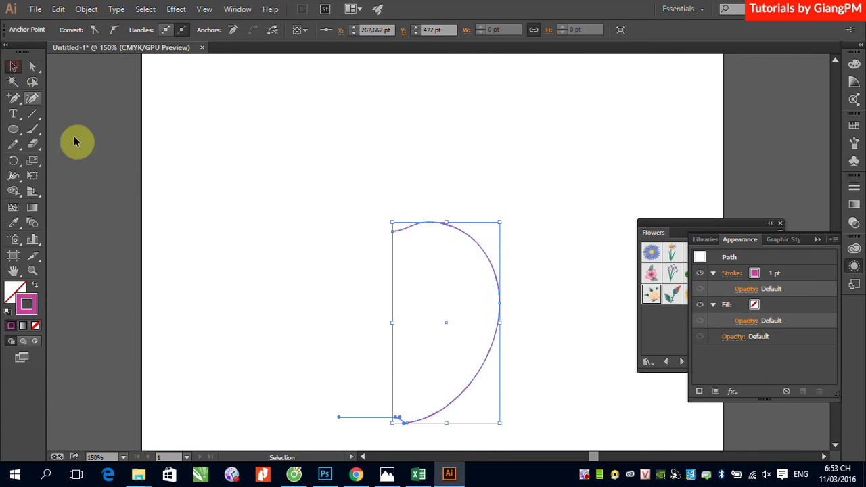
pyautogui.click(452, 249)
pyautogui.click(459, 232)
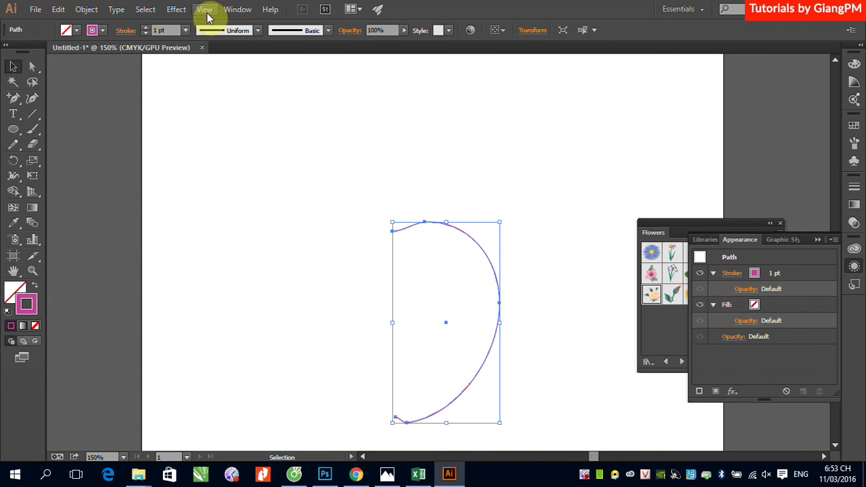
# - Revolve the profile into a plastic-shaded 3D apple with Effect > 3D > Revolve
pyautogui.click(176, 9)
pyautogui.moveTo(186, 81)
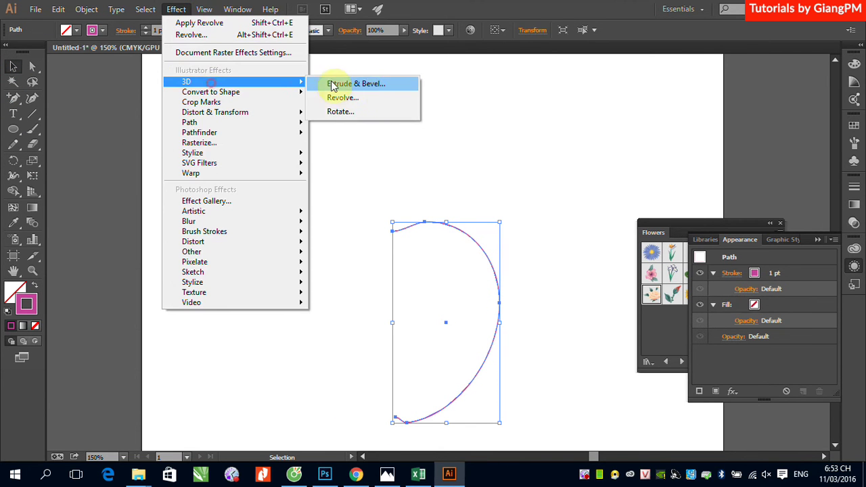
pyautogui.click(357, 97)
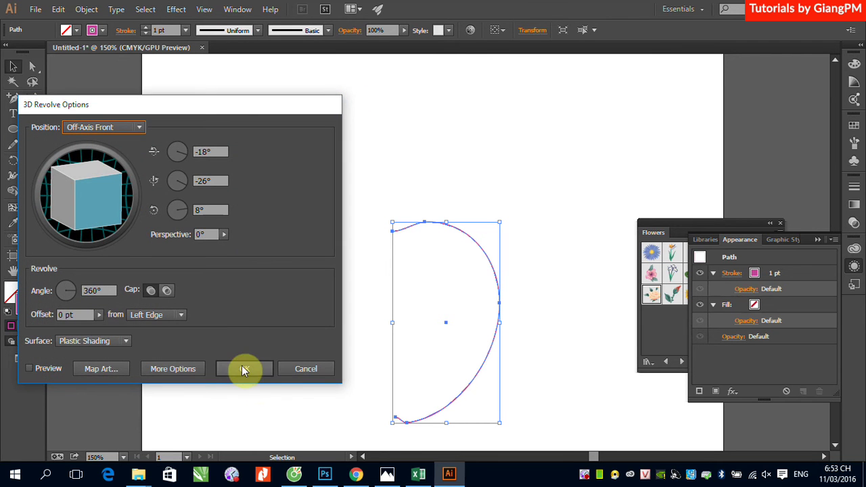
pyautogui.click(241, 364)
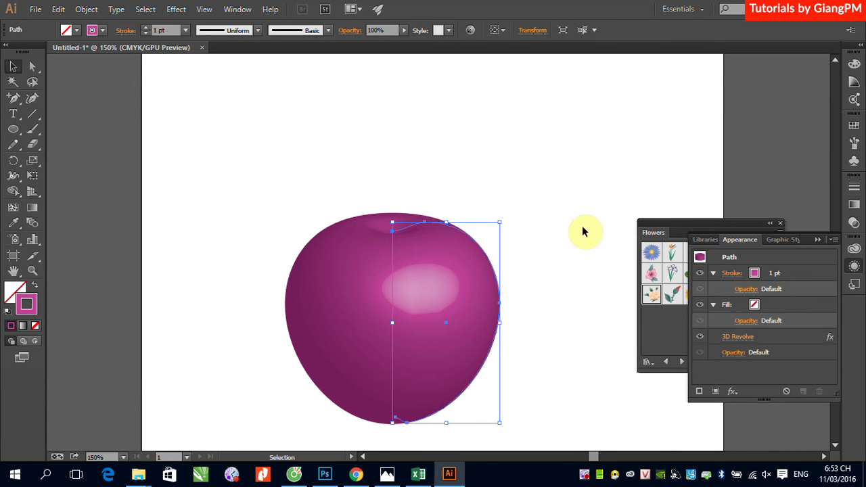
pyautogui.click(532, 223)
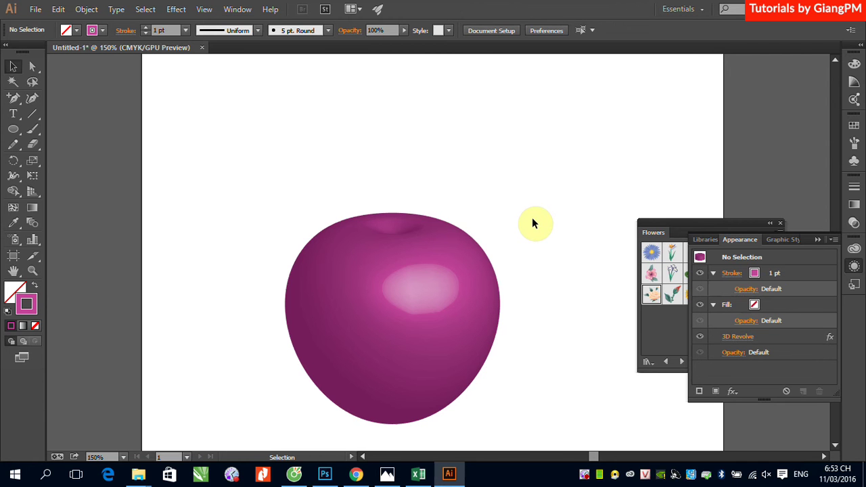
# - Duplicate the apple to its left and zoom out to see the artboard
pyautogui.click(442, 309)
pyautogui.click(436, 317)
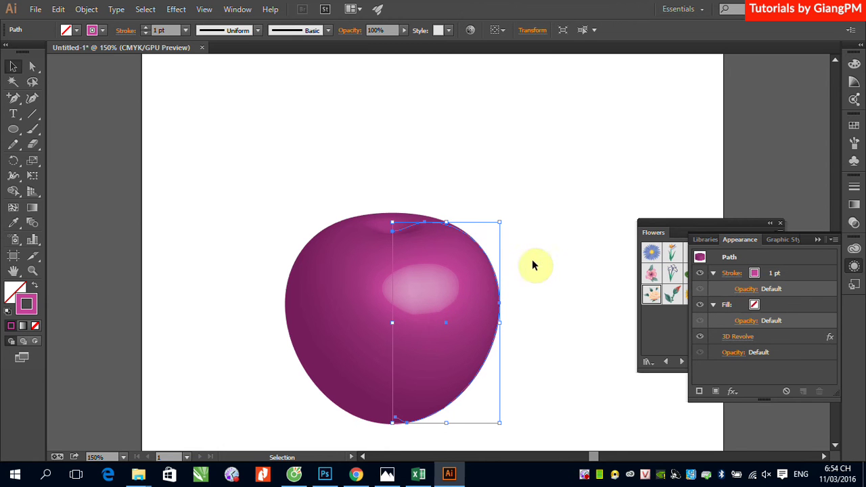
pyautogui.click(477, 241)
pyautogui.moveTo(443, 247); pyautogui.dragTo(400, 327)
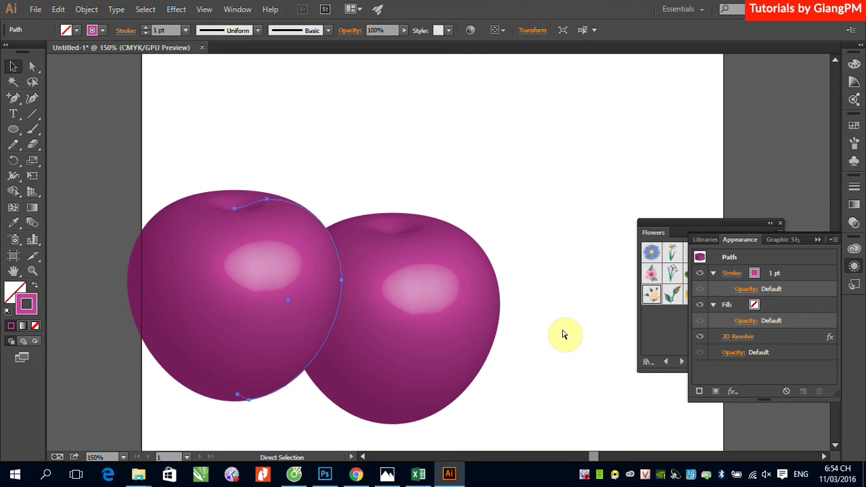
pyautogui.hotkey('ctrl', '-')
pyautogui.hotkey('ctrl', '-')
pyautogui.hotkey('ctrl', '-')
pyautogui.hotkey('ctrl', '-')
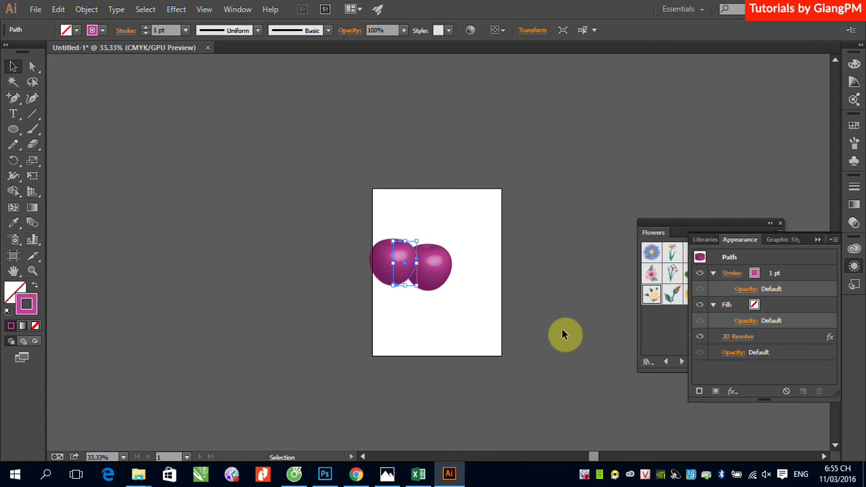
# - Choose the Pen tool from the toolbar's Pen tool group
pyautogui.moveTo(12, 98); pyautogui.dragTo(40, 100)
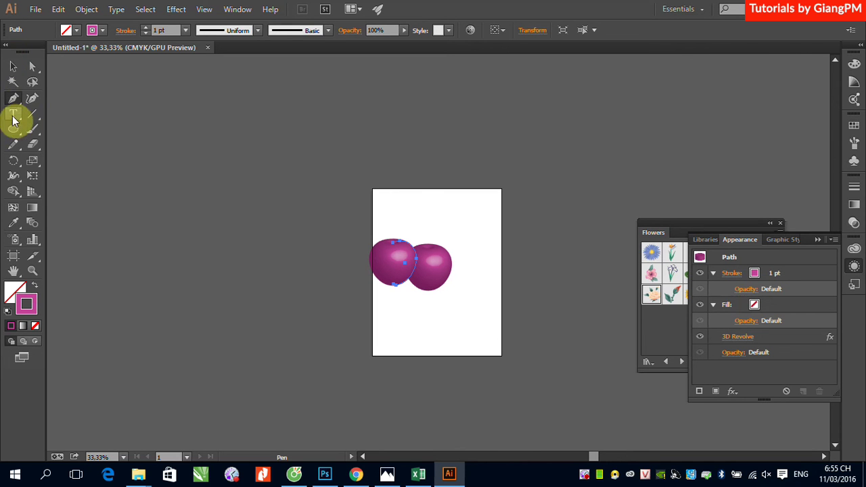
# - Pen a curved bowl profile with a flat bottom left of the artboard, then shrink it from its top-right corner
pyautogui.click(123, 201)
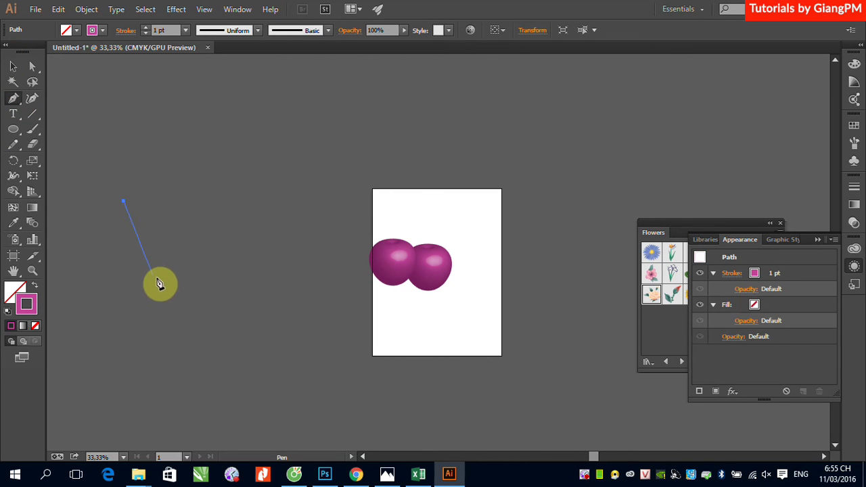
pyautogui.moveTo(158, 278)
pyautogui.mouseDown()
pyautogui.moveTo(189, 301)
pyautogui.moveTo(199, 295)
pyautogui.mouseUp()
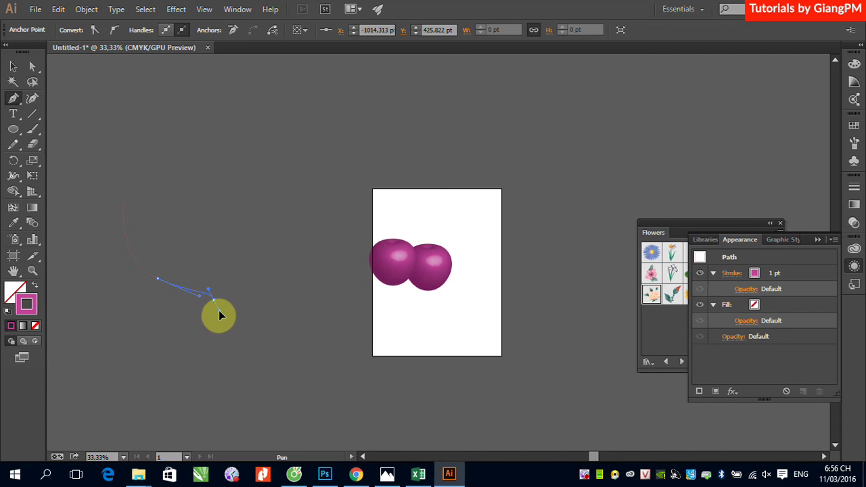
pyautogui.moveTo(215, 306); pyautogui.dragTo(223, 326)
pyautogui.click(219, 321)
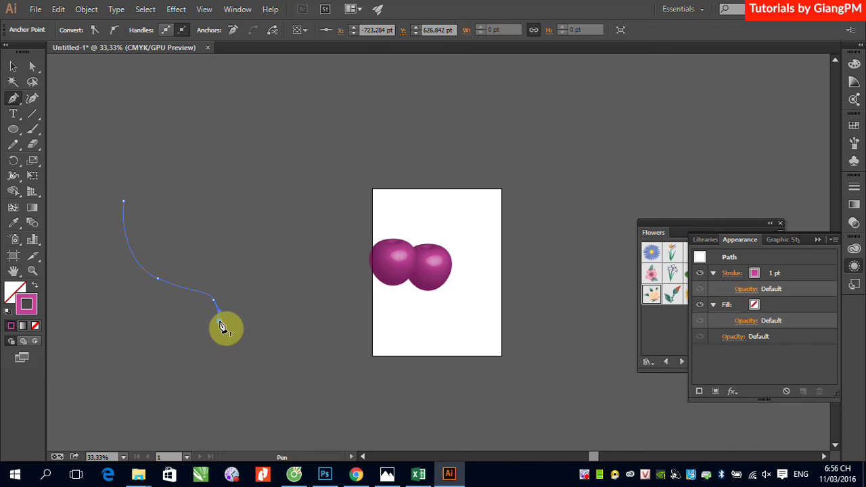
pyautogui.click(266, 322)
pyautogui.click(15, 68)
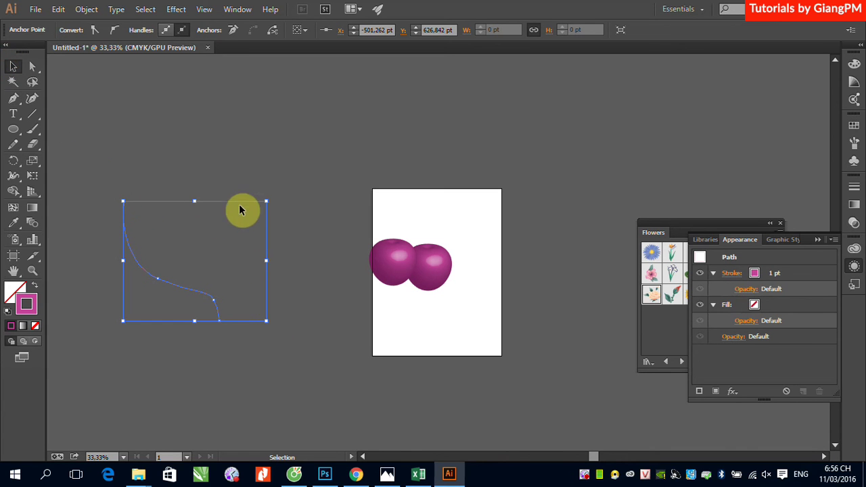
pyautogui.moveTo(266, 201); pyautogui.dragTo(228, 233)
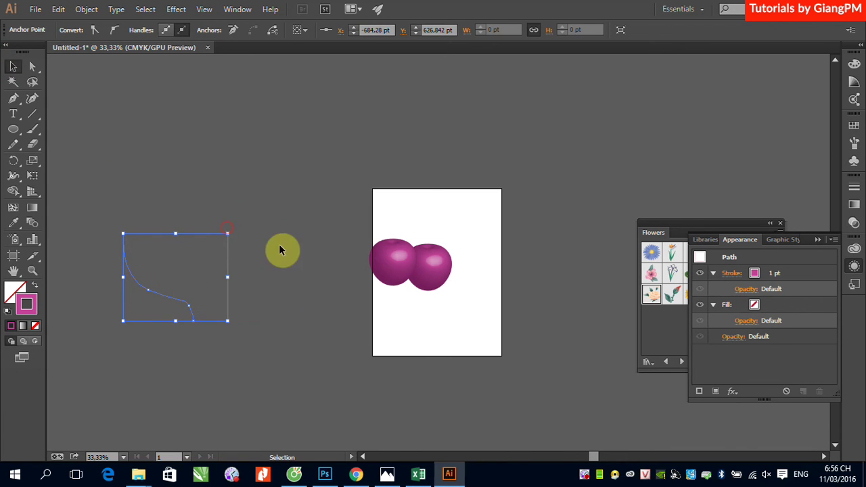
# - Apply a 3D Revolve offset from the Right Edge and move the bowl over the artboard
pyautogui.click(176, 8)
pyautogui.click(232, 83)
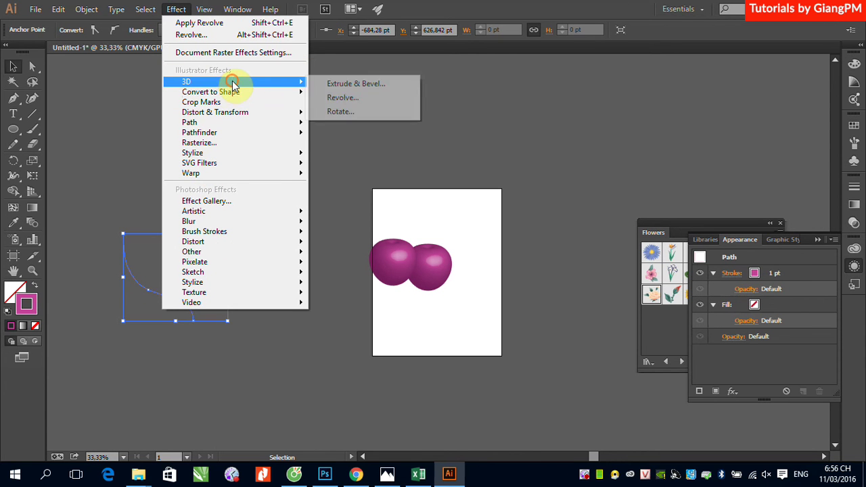
pyautogui.click(359, 98)
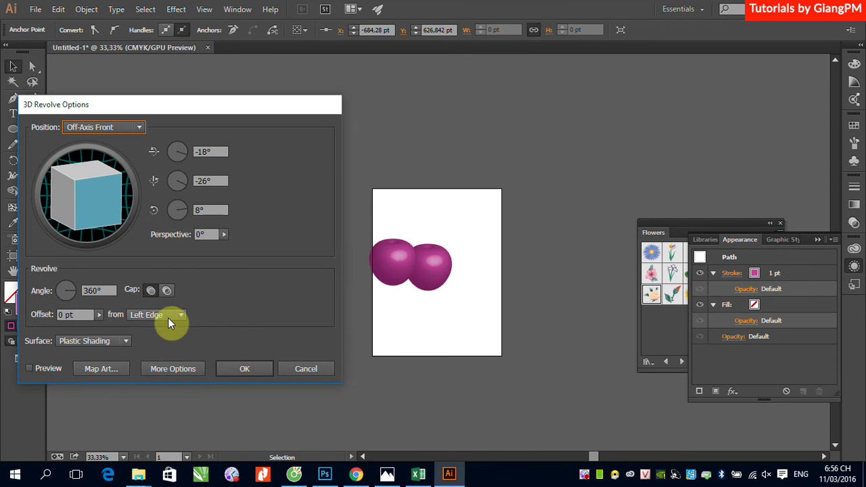
pyautogui.click(180, 314)
pyautogui.click(171, 344)
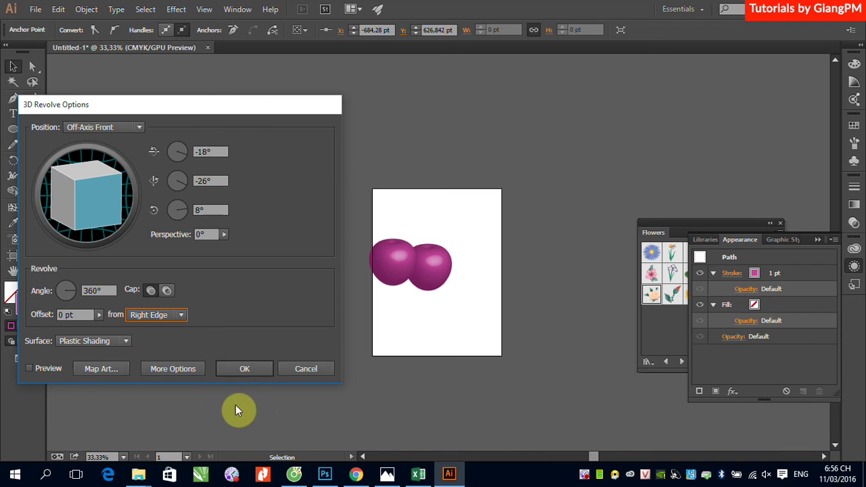
pyautogui.click(242, 371)
pyautogui.moveTo(283, 281)
pyautogui.mouseDown()
pyautogui.moveTo(475, 308)
pyautogui.moveTo(422, 318)
pyautogui.mouseUp()
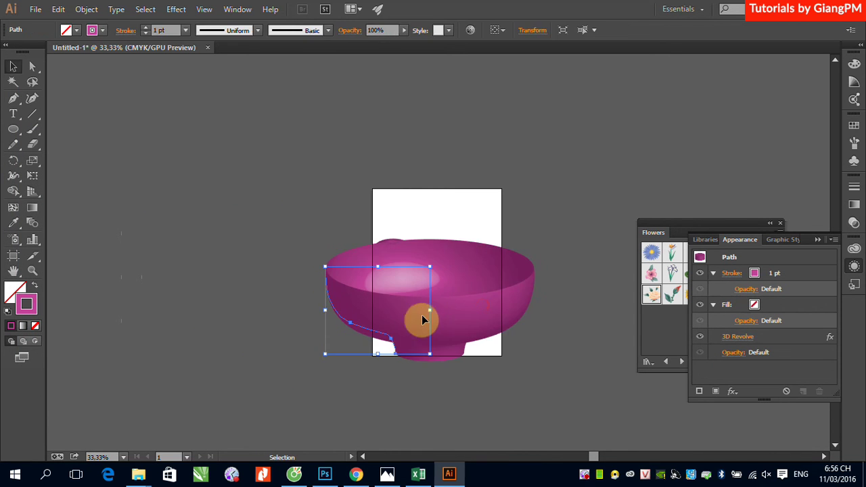
# - Shift the bowl right and change its colour to dark blue in the Color Picker
pyautogui.moveTo(488, 310); pyautogui.dragTo(549, 304)
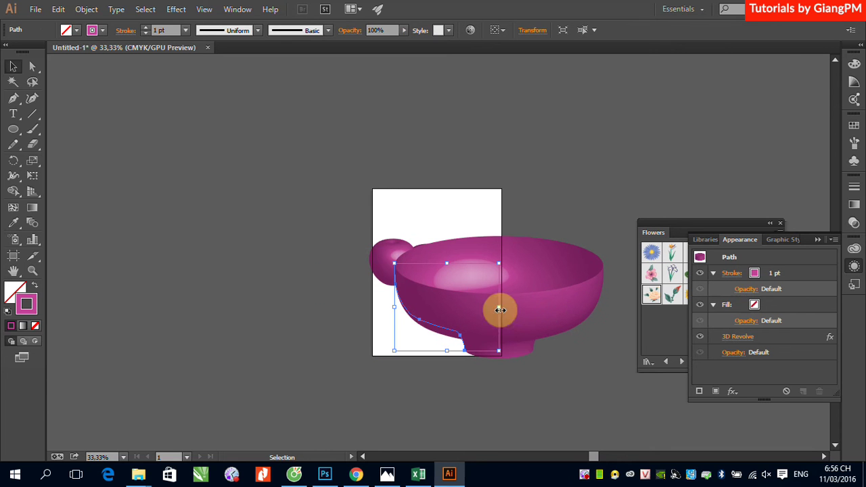
pyautogui.doubleClick(37, 313)
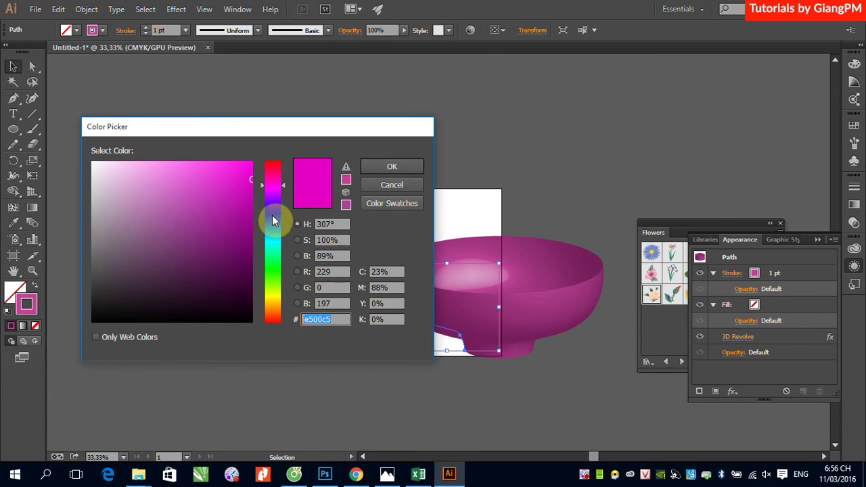
pyautogui.click(272, 216)
pyautogui.click(408, 166)
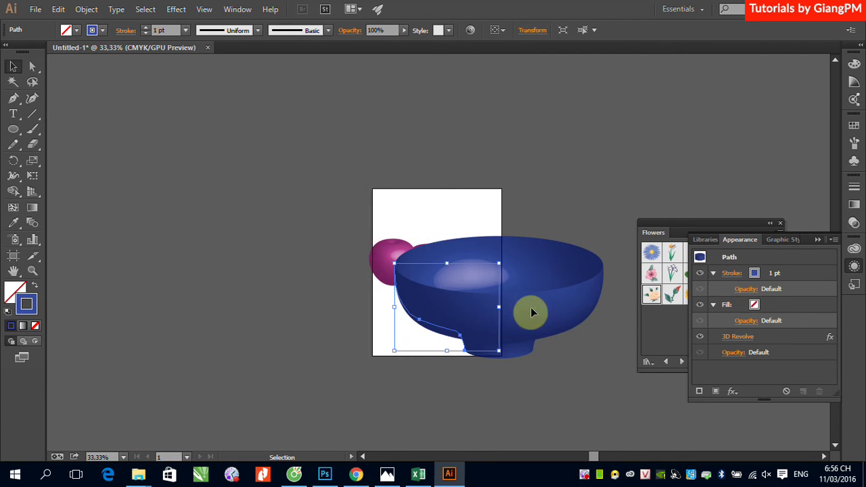
# - Move the bowl onto the artboard, send it to back, then select one apple
pyautogui.moveTo(530, 303)
pyautogui.mouseDown()
pyautogui.moveTo(498, 351)
pyautogui.moveTo(466, 344)
pyautogui.mouseUp()
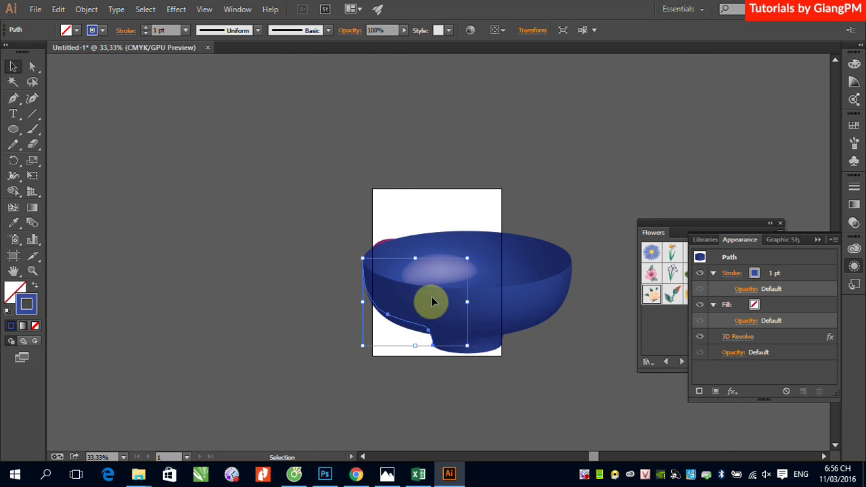
pyautogui.click(95, 10)
pyautogui.moveTo(106, 38)
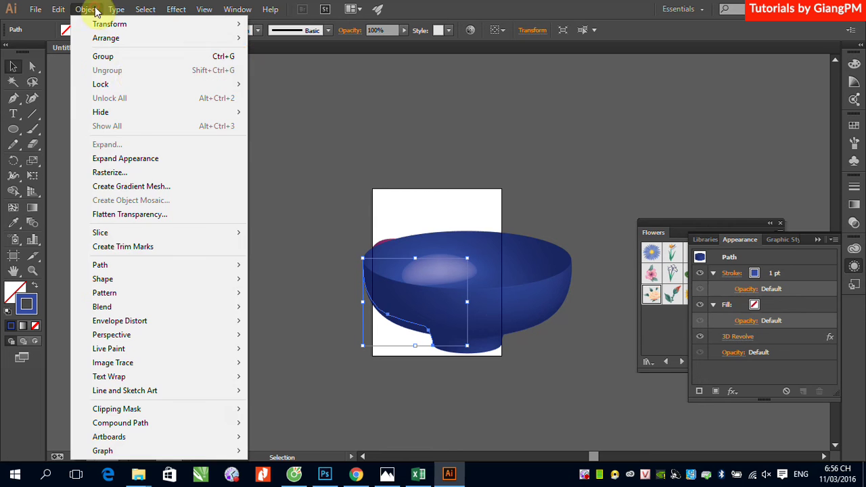
pyautogui.click(150, 38)
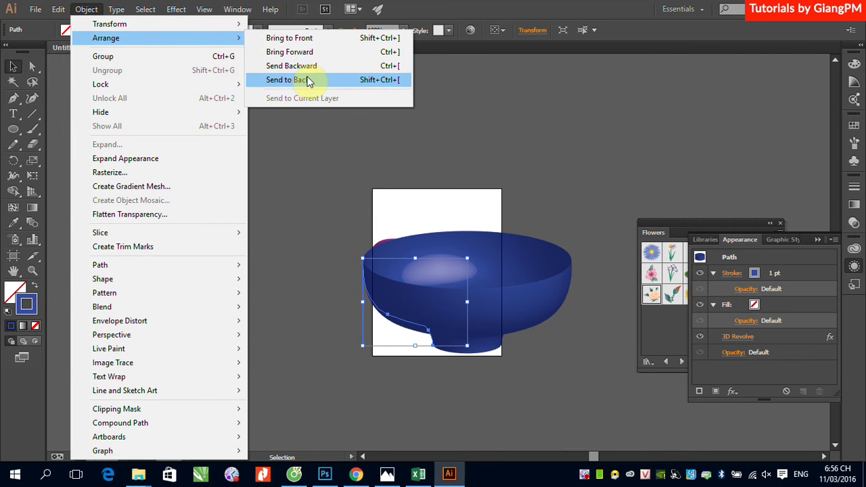
pyautogui.click(308, 80)
pyautogui.click(459, 178)
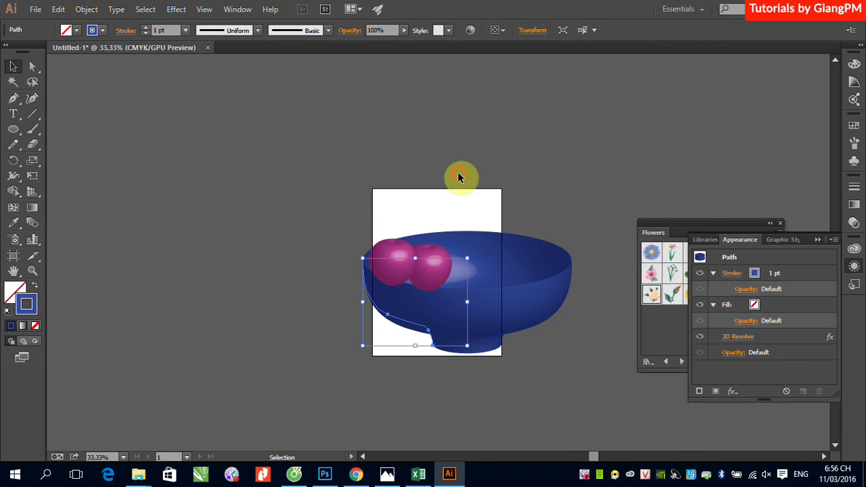
pyautogui.click(434, 259)
# - Move the apples into the bowl, enlarge and reposition the right apple, and delete the left one
pyautogui.moveTo(443, 263)
pyautogui.mouseDown()
pyautogui.moveTo(470, 306)
pyautogui.moveTo(492, 259)
pyautogui.mouseUp()
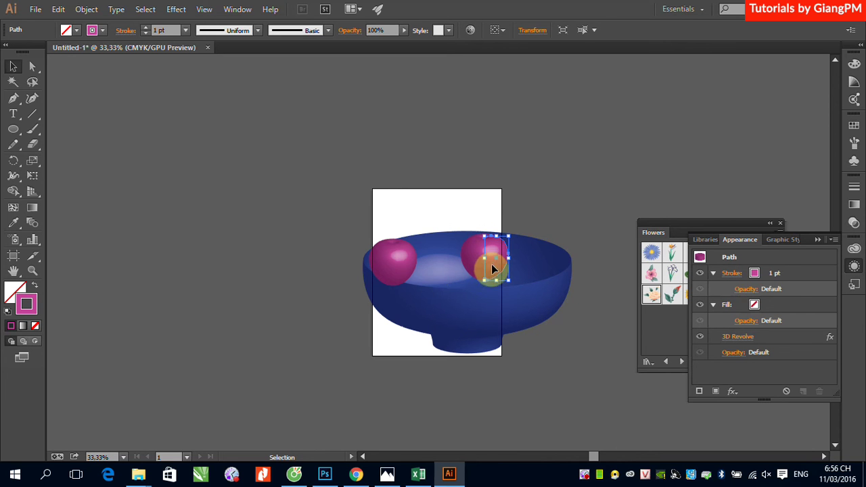
pyautogui.click(433, 261)
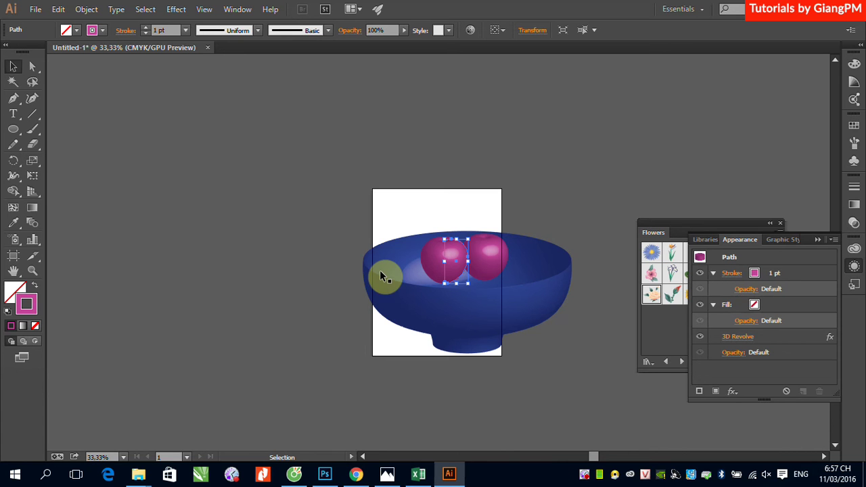
pyautogui.click(496, 276)
pyautogui.moveTo(509, 237); pyautogui.dragTo(544, 210)
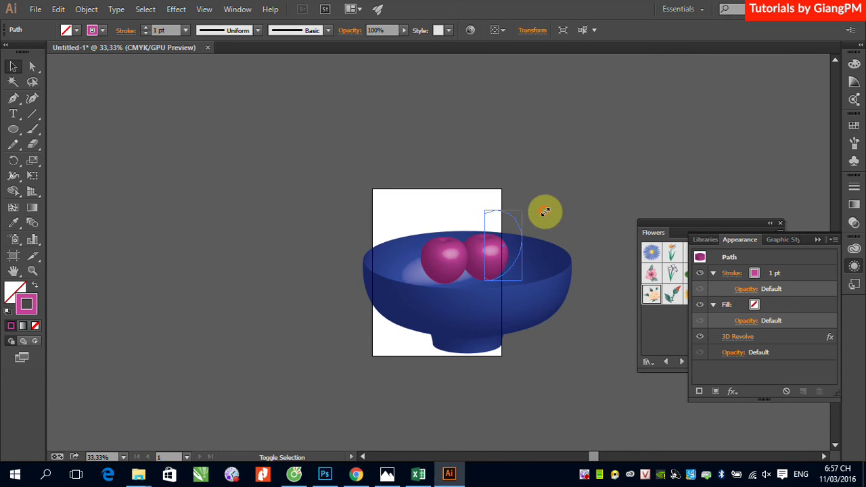
pyautogui.moveTo(493, 261)
pyautogui.mouseDown()
pyautogui.moveTo(499, 296)
pyautogui.moveTo(506, 245)
pyautogui.mouseUp()
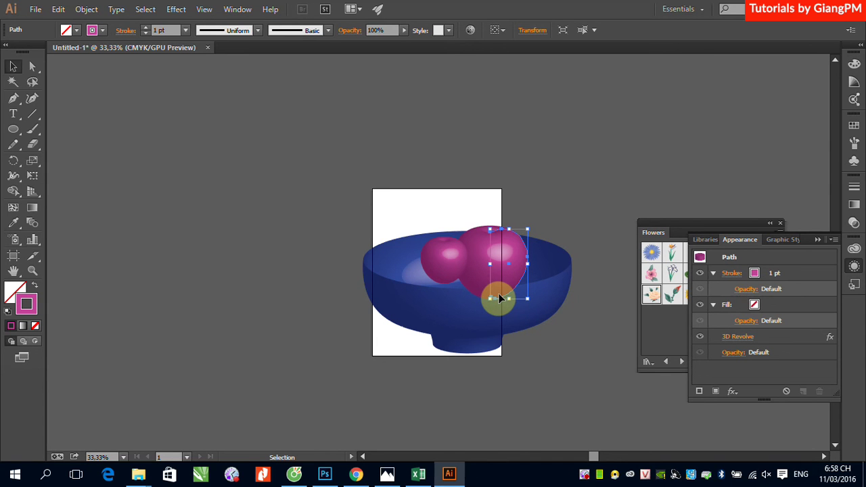
pyautogui.click(448, 268)
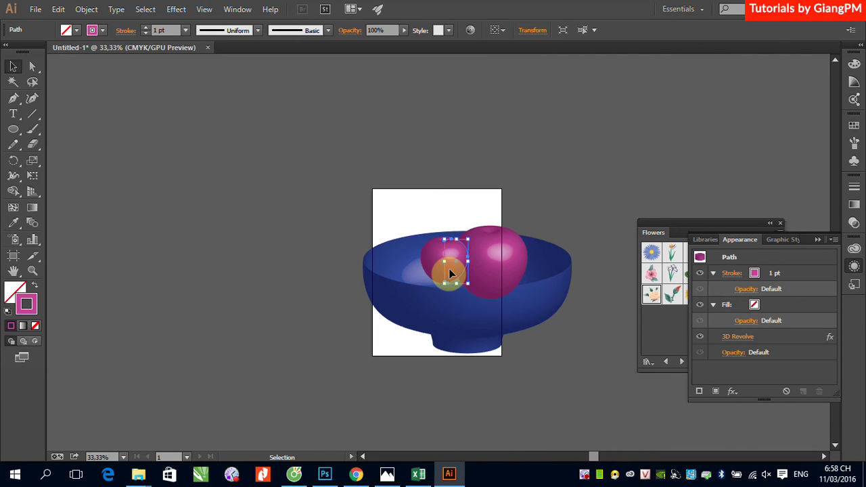
pyautogui.press('Delete')
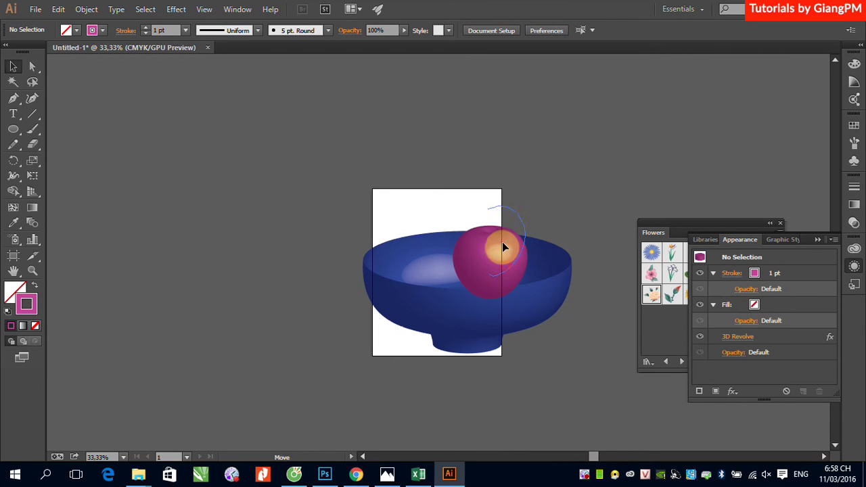
# - Raise the large apple, send it backward with Ctrl+[, and shift the bowl left beneath the apples
pyautogui.moveTo(509, 268)
pyautogui.mouseDown()
pyautogui.moveTo(513, 245)
pyautogui.moveTo(435, 281)
pyautogui.moveTo(521, 279)
pyautogui.mouseUp()
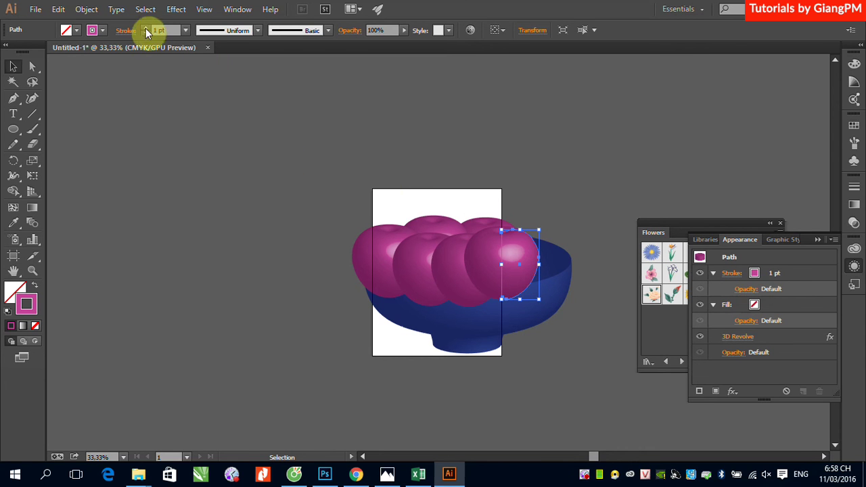
pyautogui.hotkey('ctrl', '[')
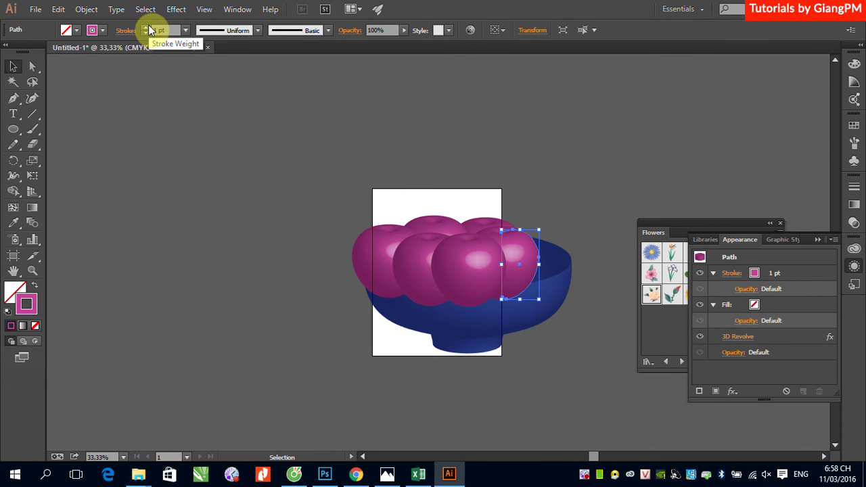
pyautogui.click(547, 350)
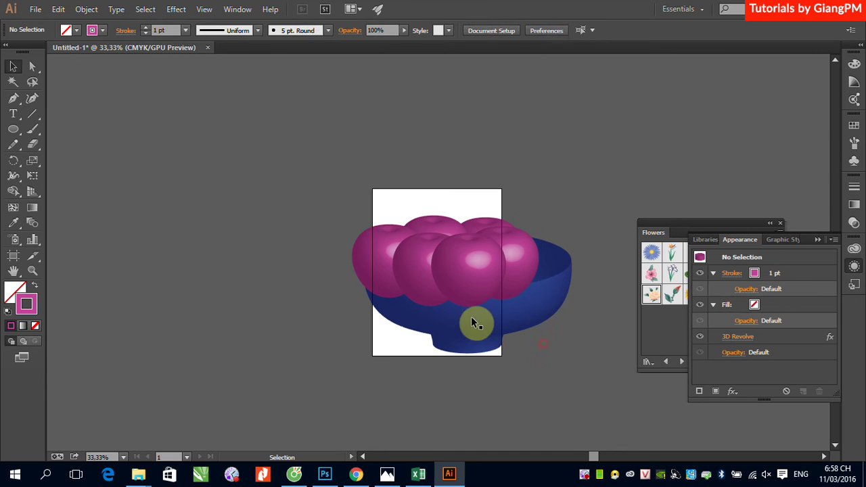
pyautogui.click(476, 321)
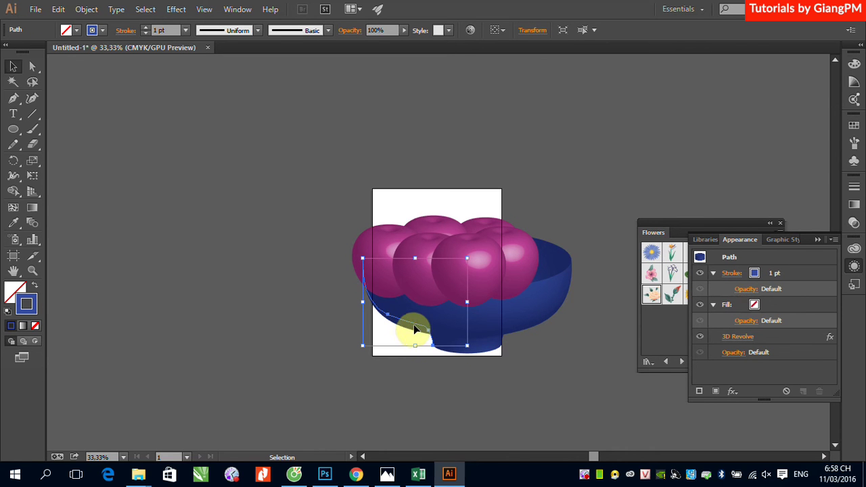
pyautogui.moveTo(414, 327); pyautogui.dragTo(396, 329)
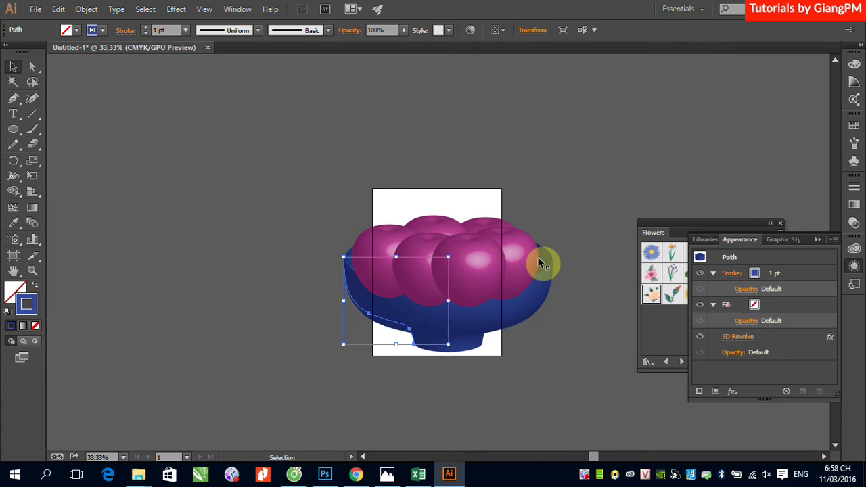
pyautogui.click(449, 261)
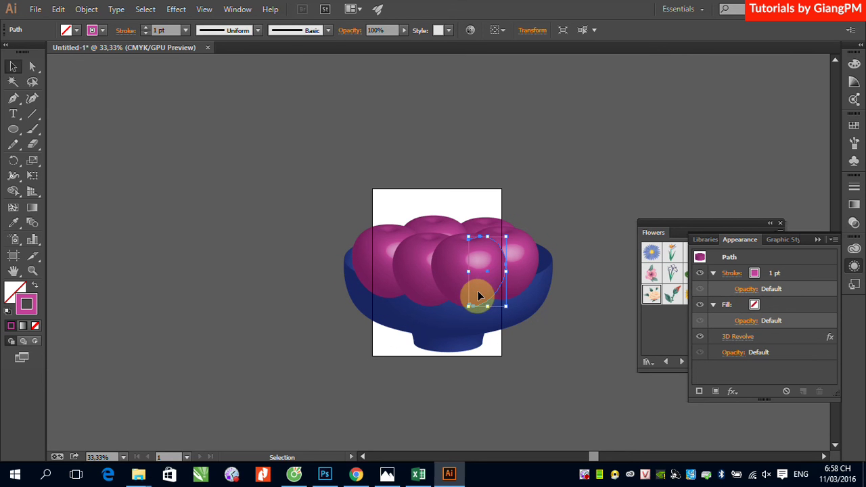
# - Drag the front-row right apple a few pixels lower in the bowl
pyautogui.moveTo(478, 293); pyautogui.dragTo(478, 295)
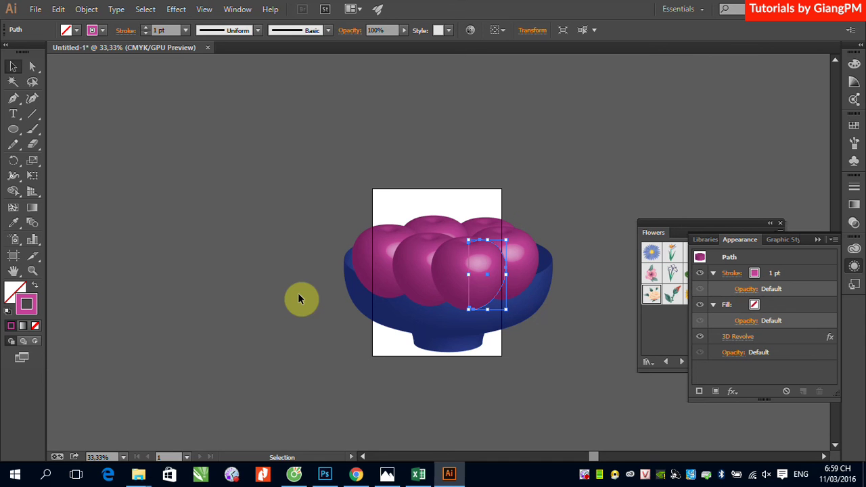
# - Draw a wide ellipse spanning the bowl rim and make it a clipping mask over the apples
pyautogui.click(13, 131)
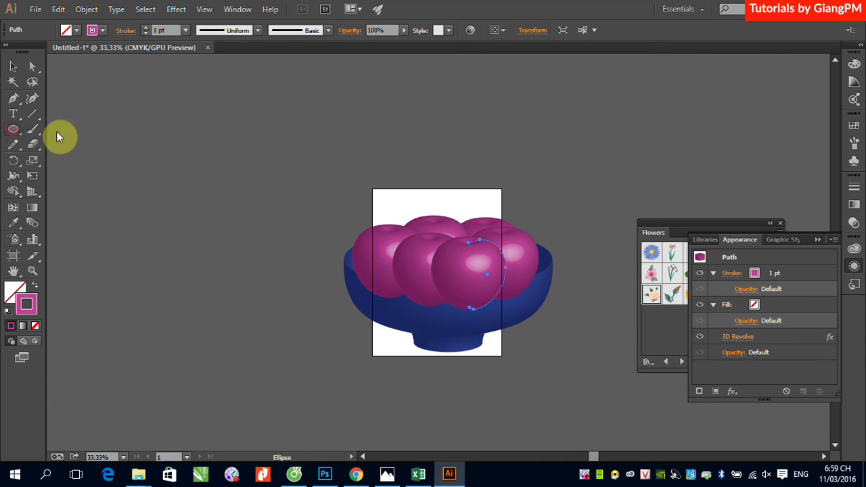
pyautogui.moveTo(323, 183); pyautogui.dragTo(568, 288)
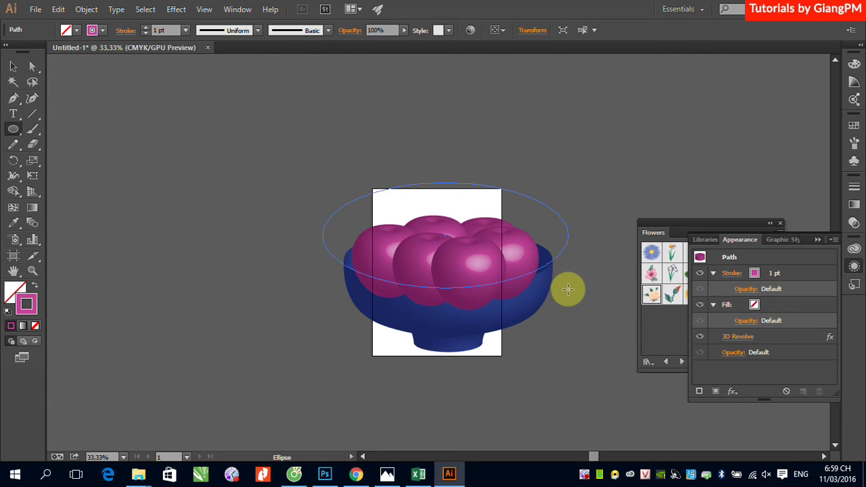
pyautogui.moveTo(568, 288); pyautogui.dragTo(576, 290)
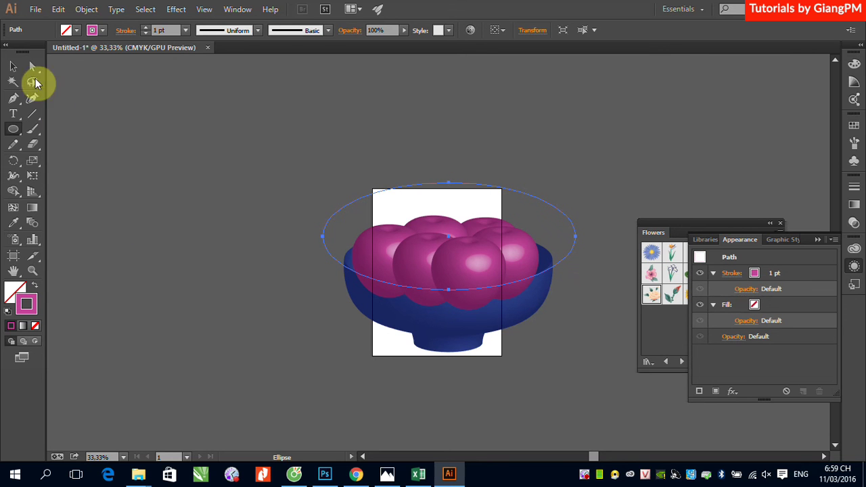
pyautogui.click(11, 67)
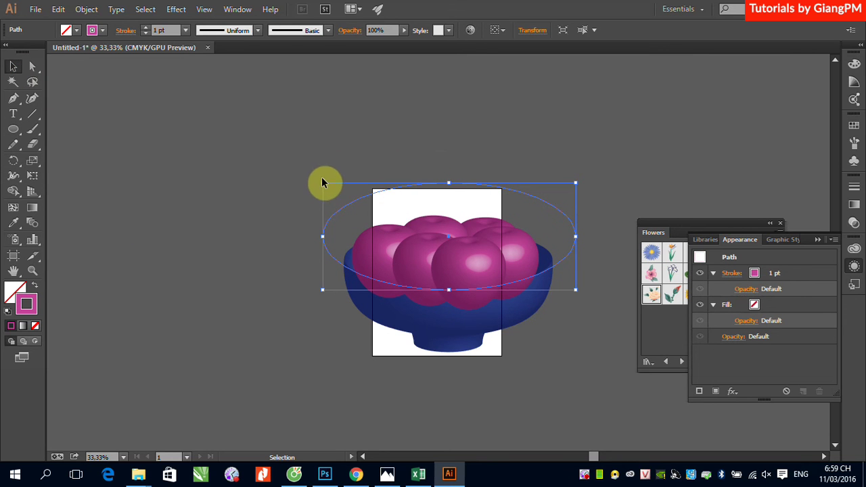
pyautogui.keyDown('shift'); pyautogui.click(528, 253); pyautogui.keyUp('shift')
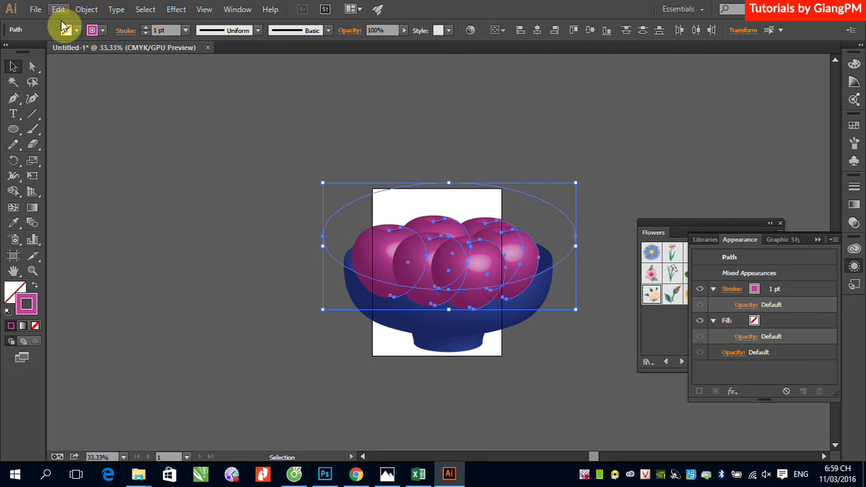
pyautogui.click(85, 9)
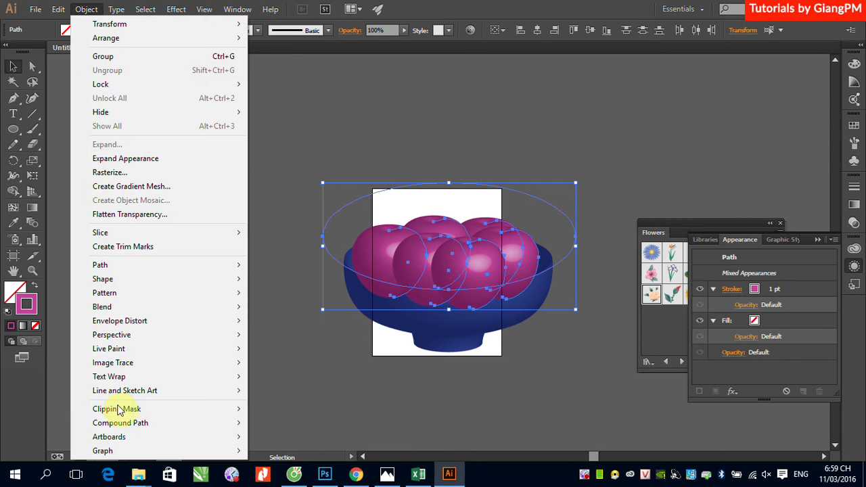
pyautogui.moveTo(116, 409)
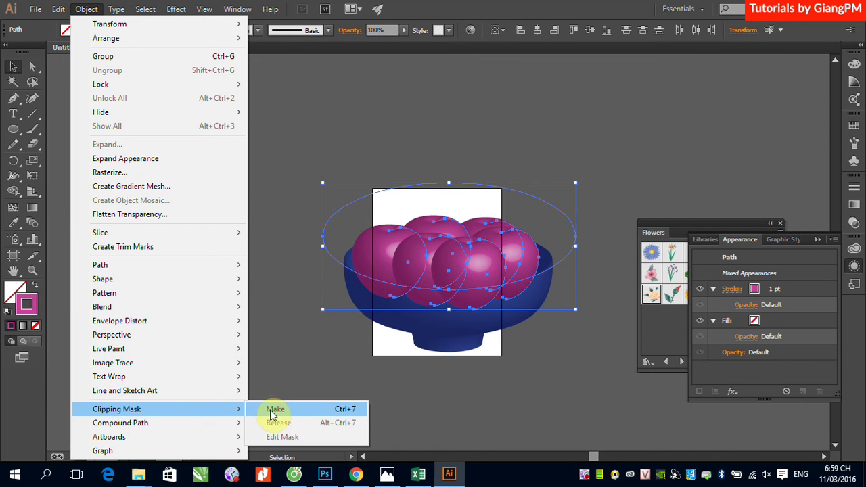
pyautogui.click(271, 409)
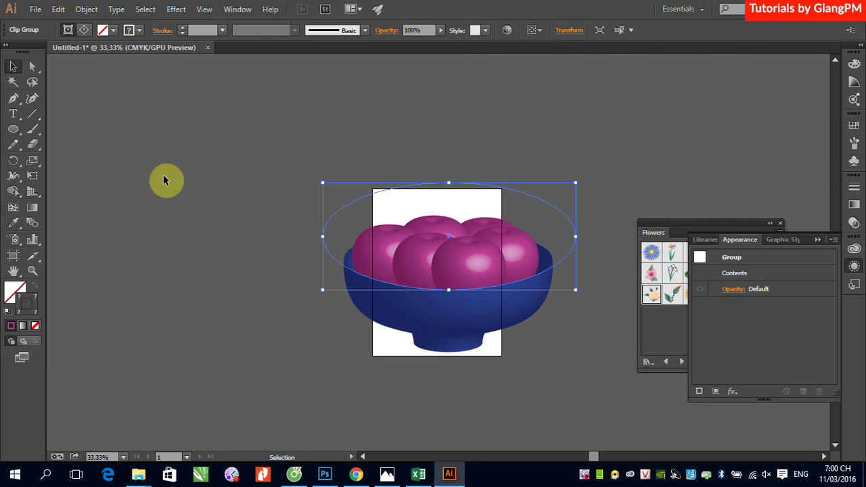
pyautogui.click(92, 103)
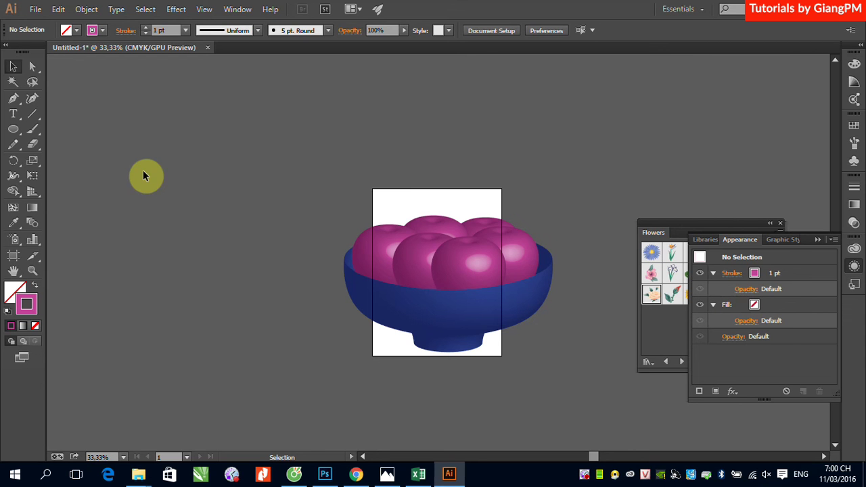
pyautogui.click(32, 67)
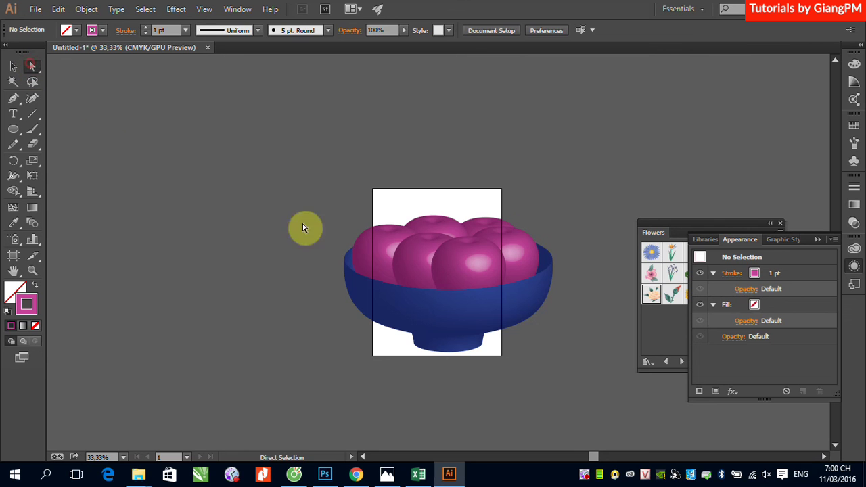
pyautogui.click(374, 283)
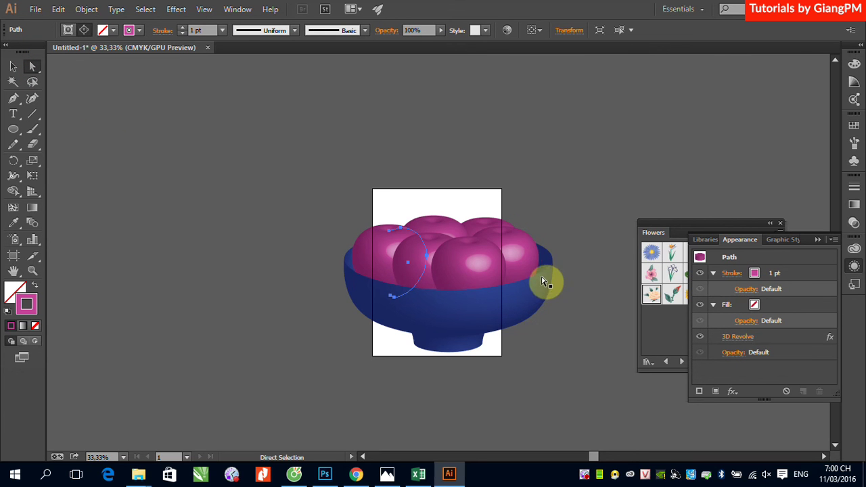
pyautogui.click(563, 270)
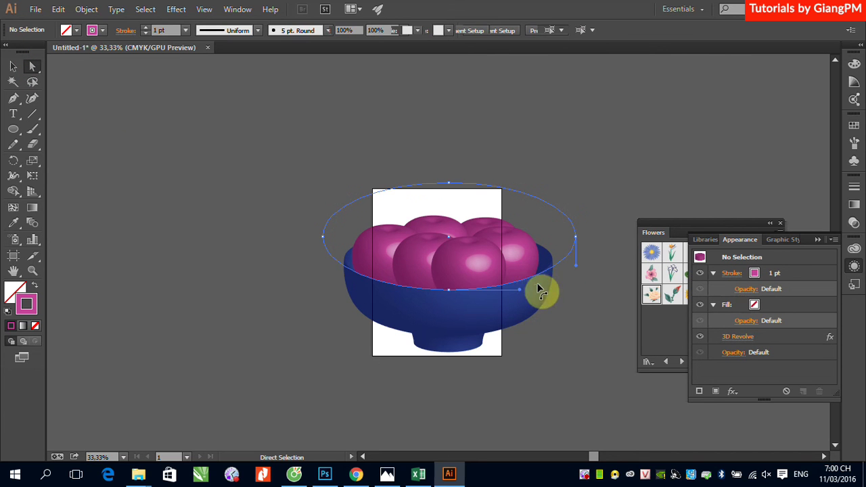
pyautogui.click(383, 291)
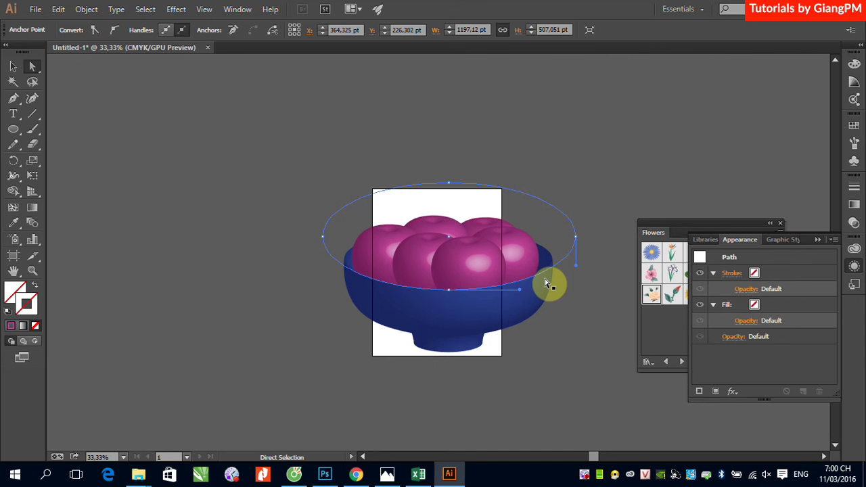
pyautogui.click(13, 67)
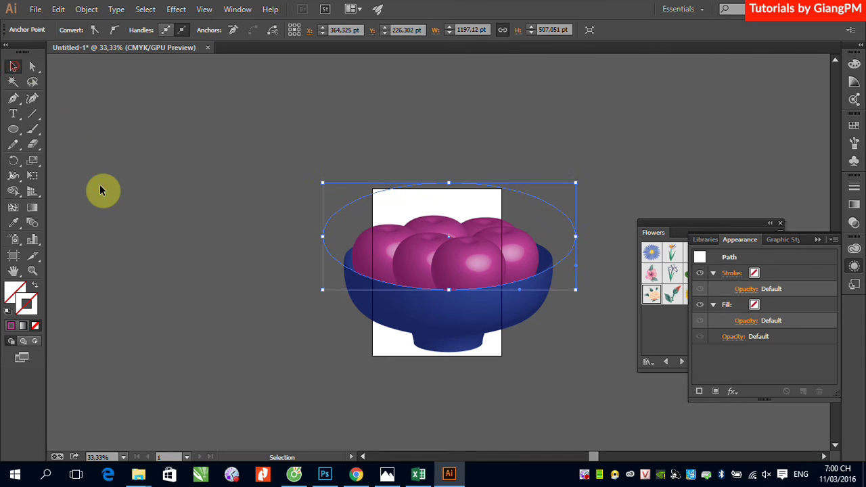
pyautogui.click(102, 190)
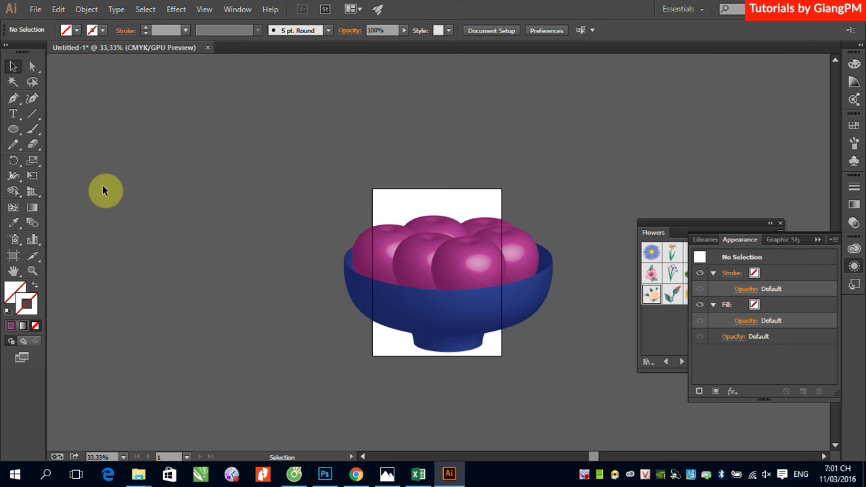
# - Scale the whole bowl artwork down and move it off the artboard's left side
pyautogui.moveTo(283, 162); pyautogui.dragTo(577, 374)
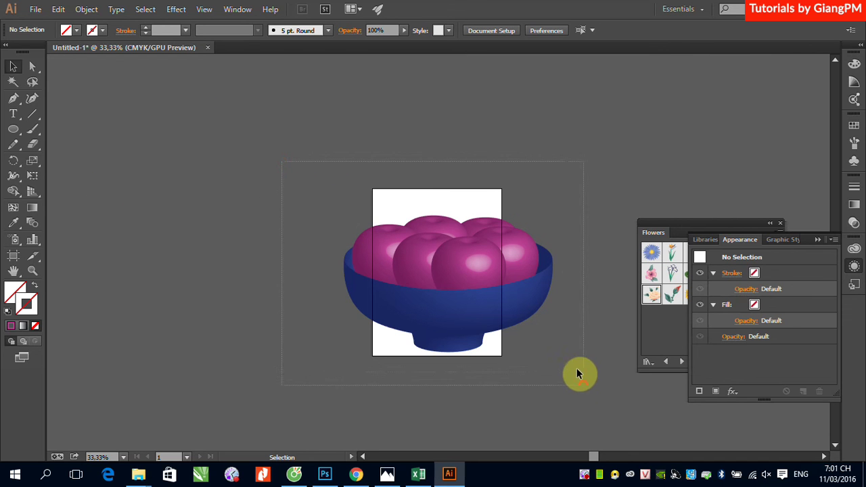
pyautogui.moveTo(575, 183); pyautogui.dragTo(420, 259)
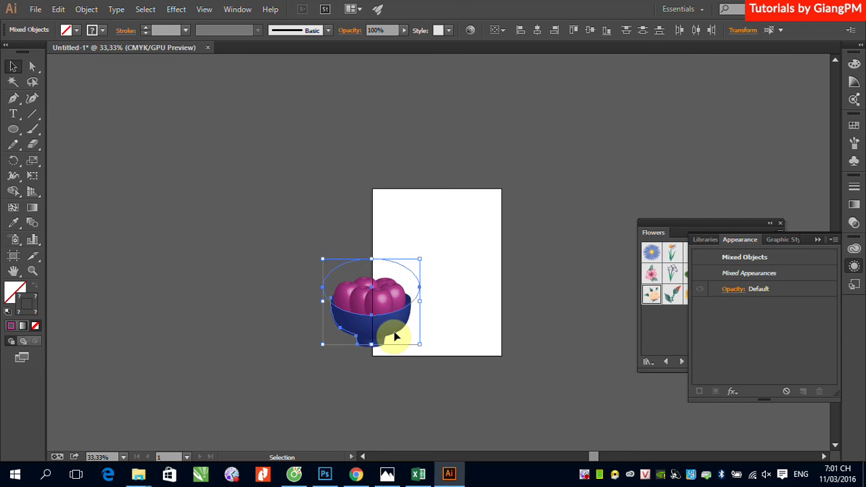
pyautogui.moveTo(389, 316); pyautogui.dragTo(353, 304)
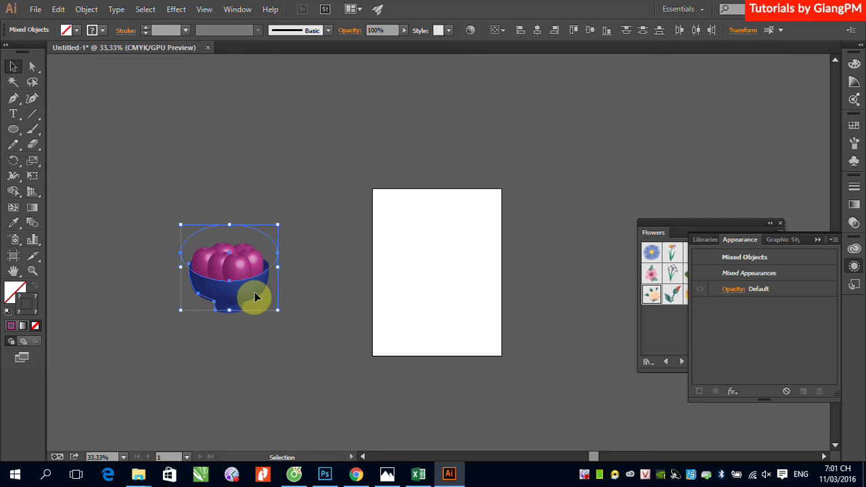
pyautogui.click(12, 98)
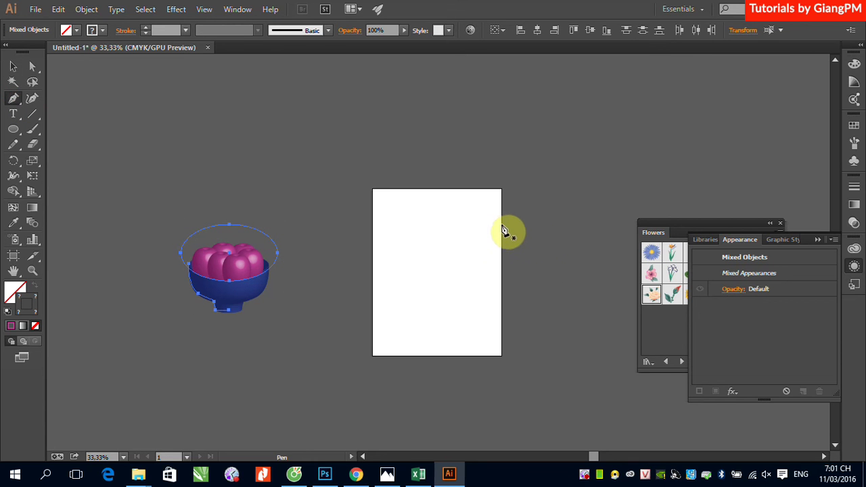
# - Zoom into the artboard and pen the vase's flared lip and neck
pyautogui.hotkey('ctrl', 'space')
pyautogui.moveTo(370, 186); pyautogui.dragTo(528, 374)
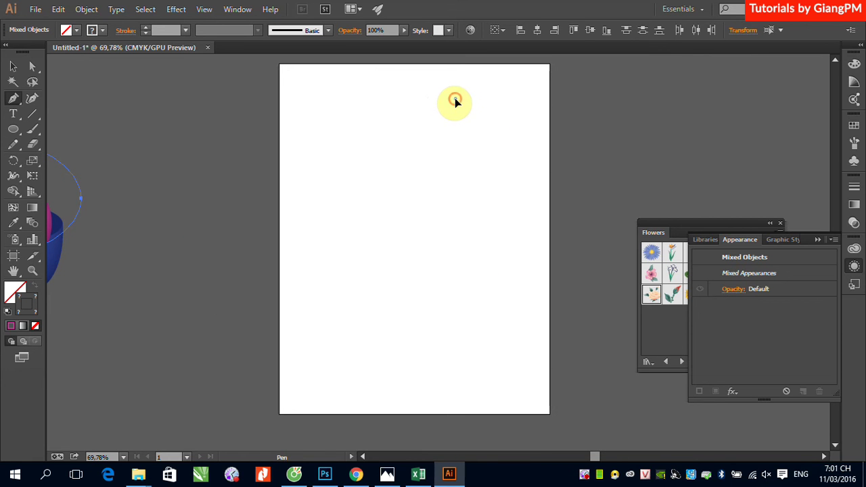
pyautogui.click(456, 101)
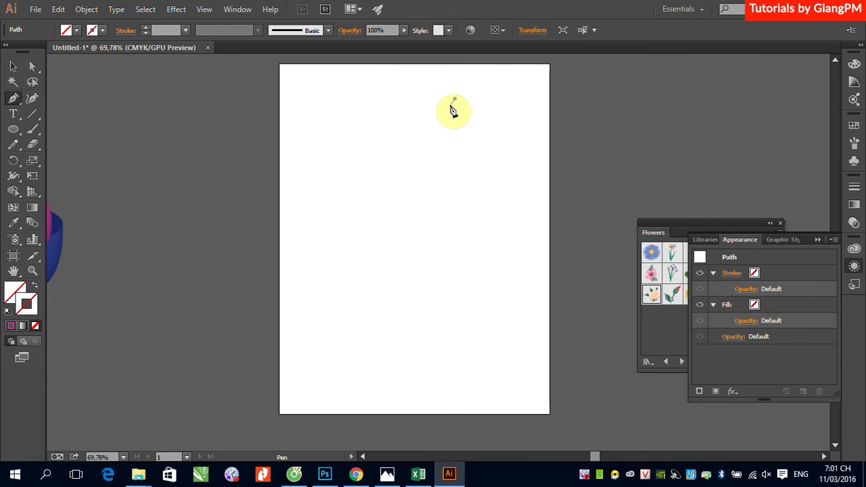
pyautogui.moveTo(447, 106)
pyautogui.mouseDown()
pyautogui.moveTo(434, 124)
pyautogui.moveTo(434, 149)
pyautogui.moveTo(432, 140)
pyautogui.mouseUp()
pyautogui.click(431, 140)
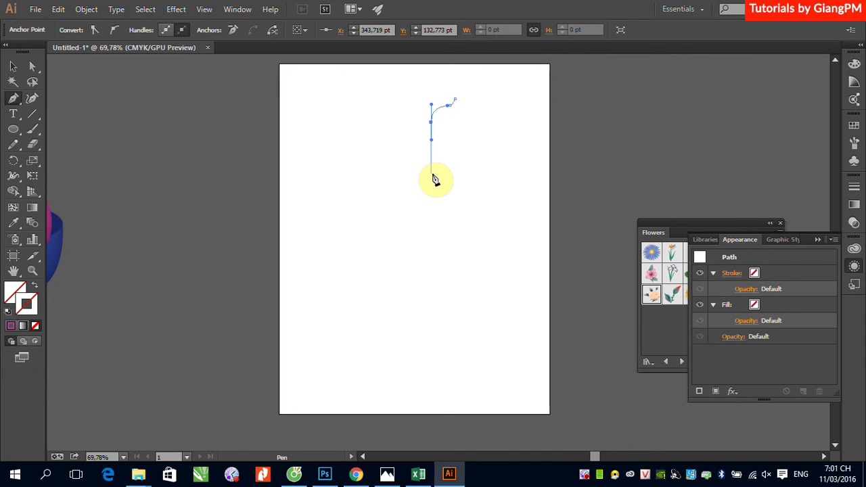
pyautogui.click(431, 174)
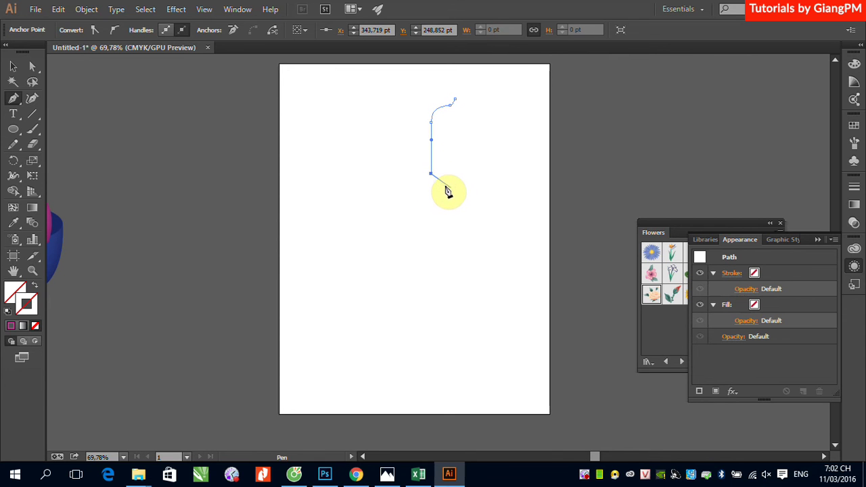
pyautogui.moveTo(434, 184); pyautogui.dragTo(438, 194)
# - Continue the profile through the shoulder and body down to the foot and flat base
pyautogui.click(470, 225)
pyautogui.moveTo(470, 225); pyautogui.dragTo(475, 245)
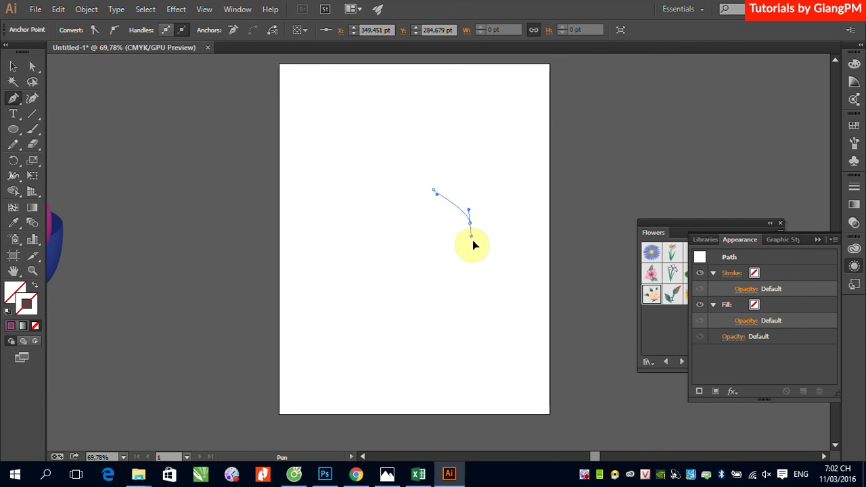
pyautogui.click(452, 354)
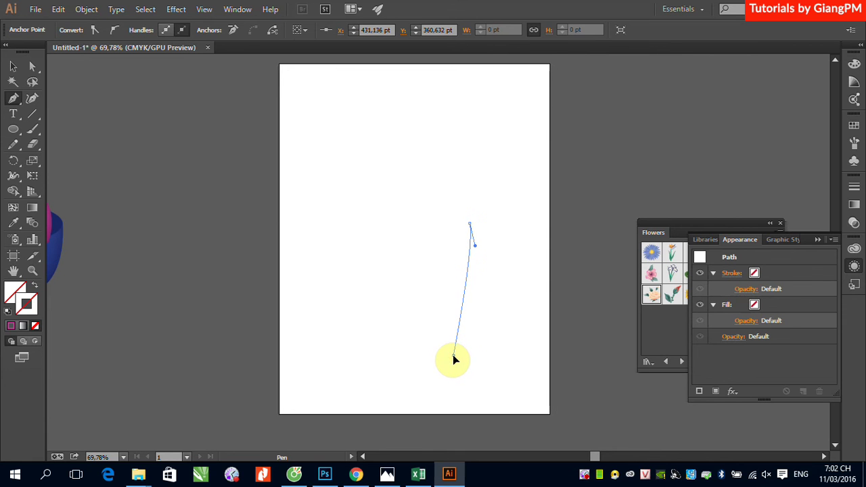
pyautogui.moveTo(453, 355); pyautogui.dragTo(437, 390)
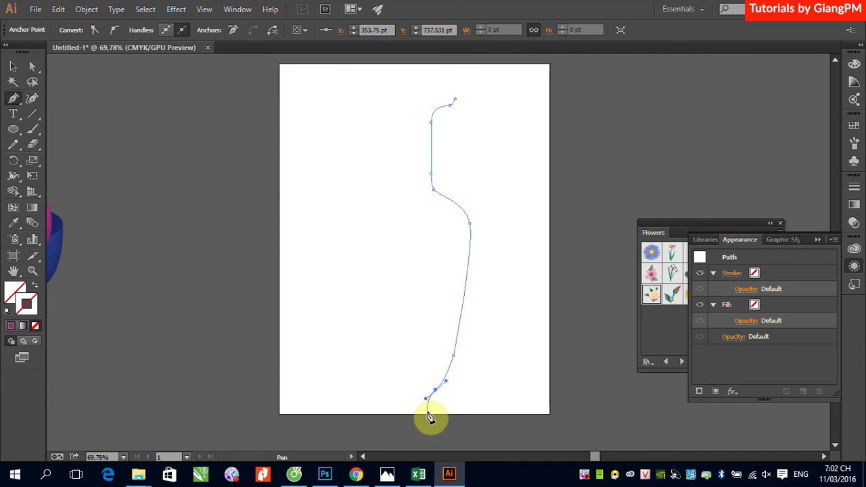
pyautogui.click(427, 412)
pyautogui.moveTo(428, 414); pyautogui.dragTo(386, 414)
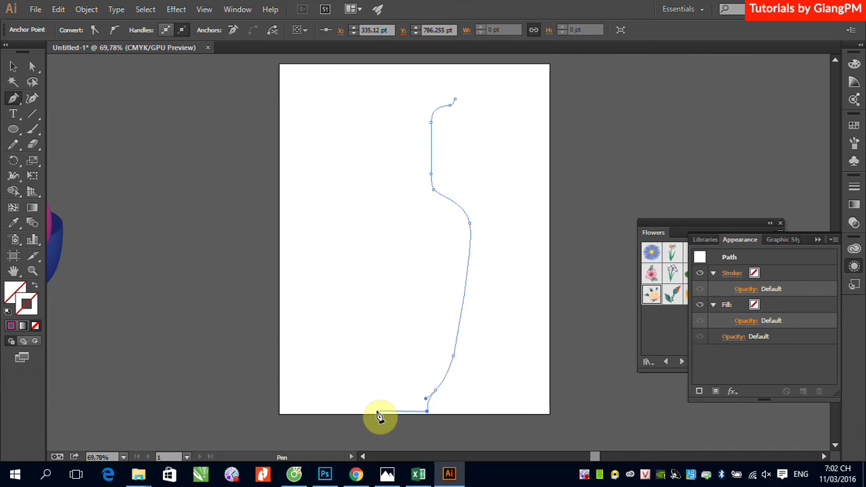
pyautogui.moveTo(386, 415); pyautogui.dragTo(388, 416)
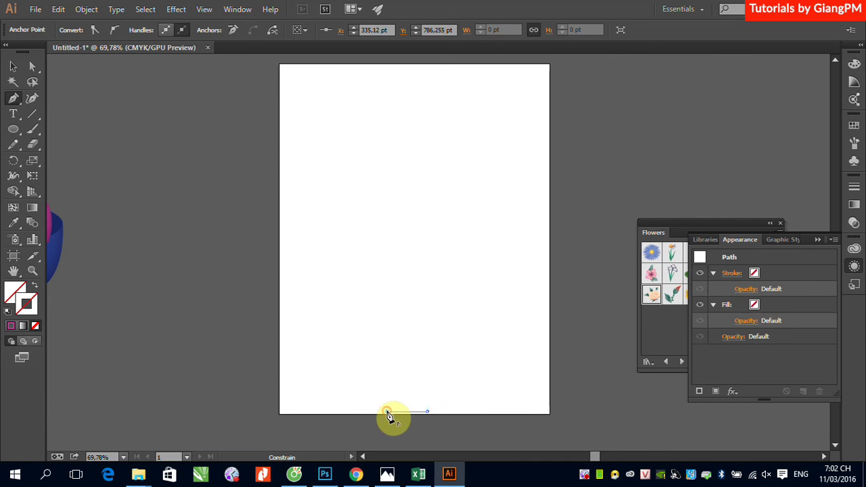
# - Give the vase profile an orange-red stroke and apply a 3D Revolve effect to it
pyautogui.click(13, 66)
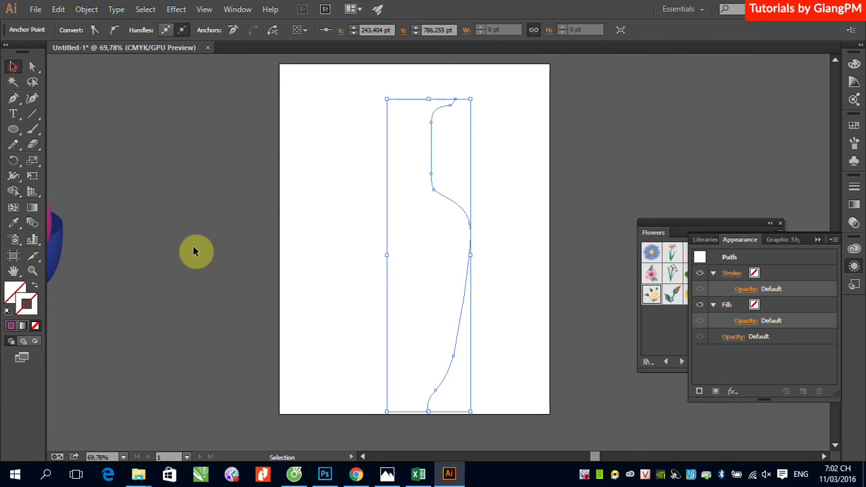
pyautogui.click(854, 124)
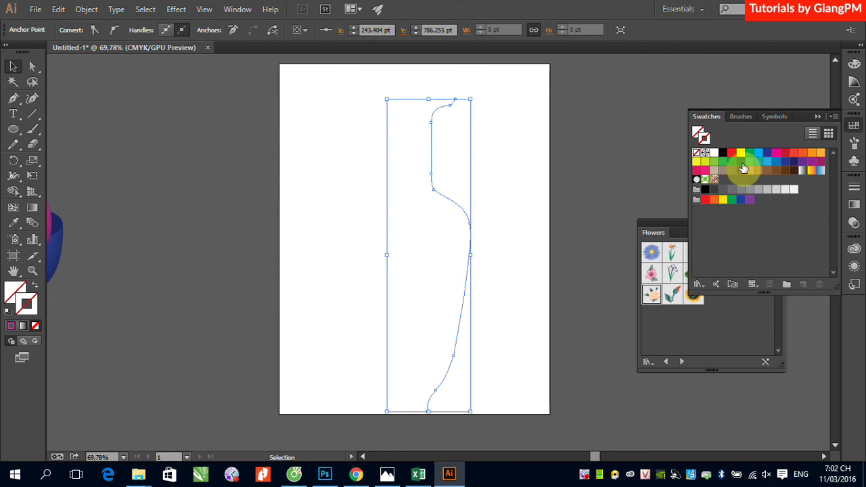
pyautogui.click(803, 153)
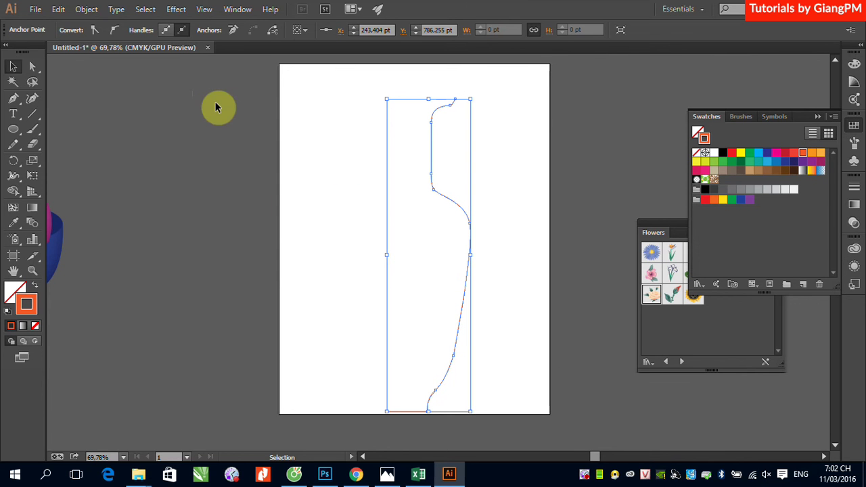
pyautogui.click(178, 12)
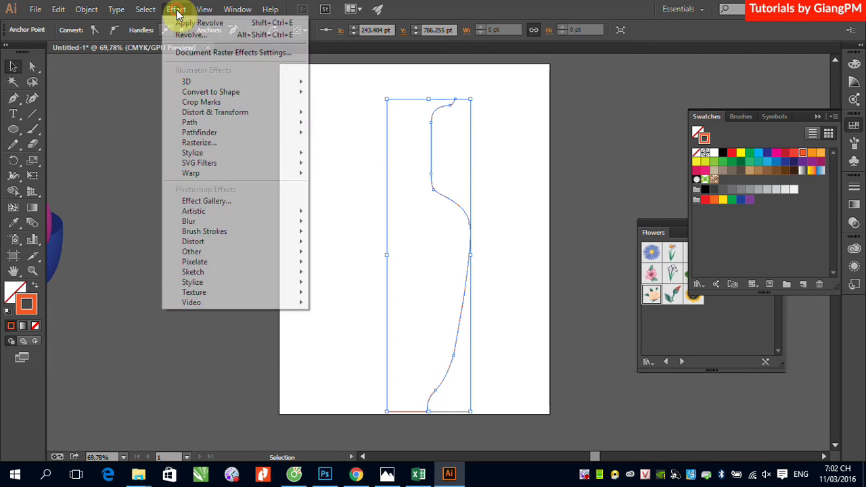
pyautogui.moveTo(203, 81)
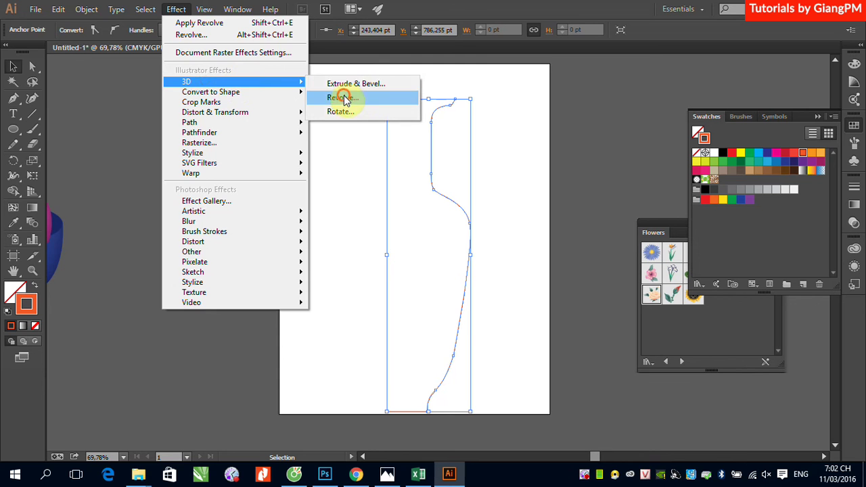
pyautogui.click(338, 98)
pyautogui.click(224, 368)
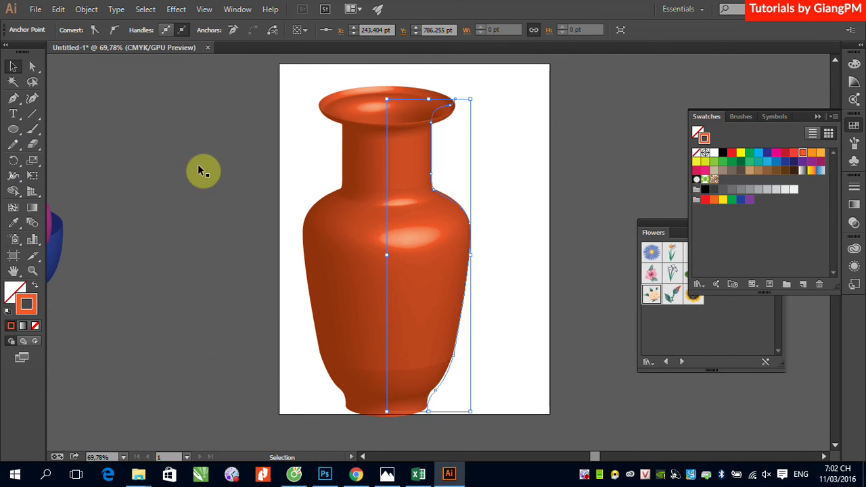
pyautogui.click(32, 65)
pyautogui.click(135, 101)
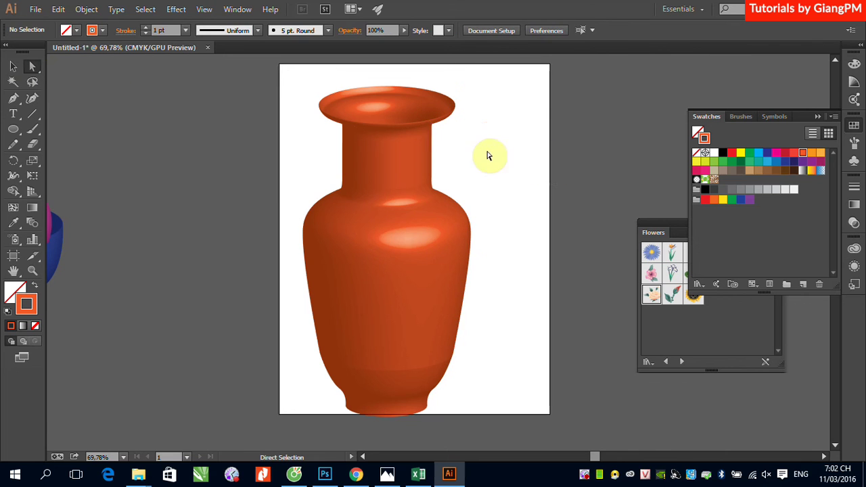
# - Drag the neck anchor inward to slim the vase's neck
pyautogui.click(433, 139)
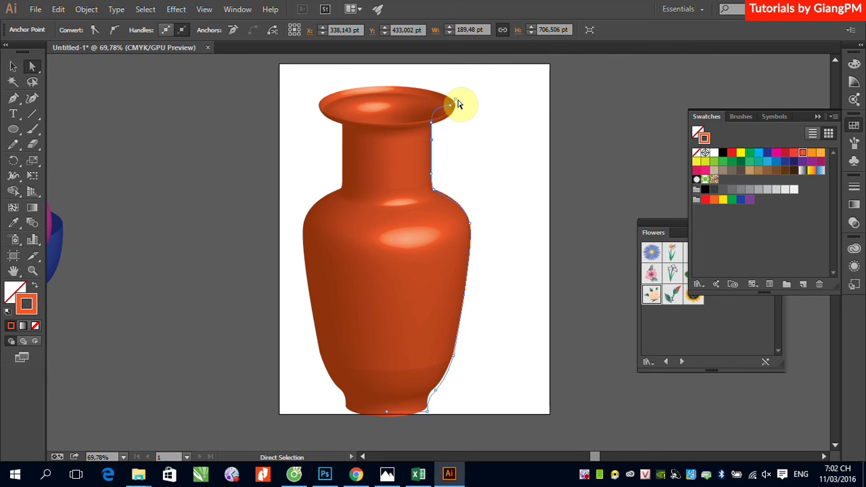
pyautogui.click(434, 124)
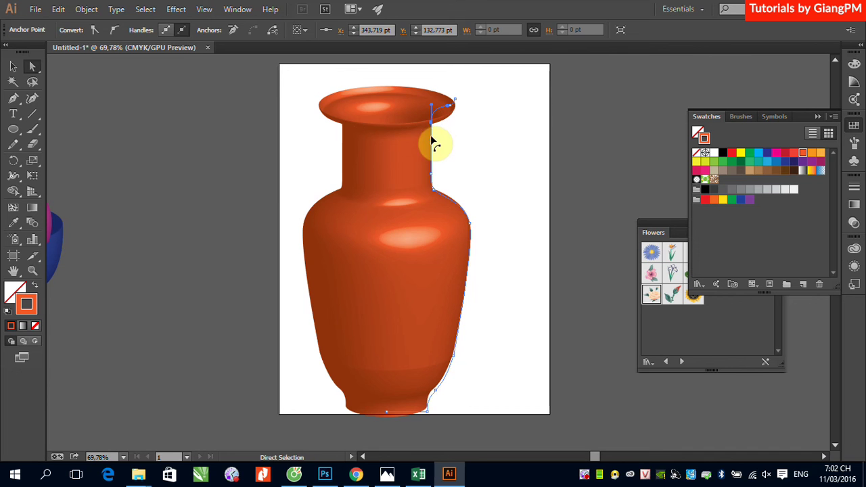
pyautogui.click(432, 175)
pyautogui.moveTo(441, 193); pyautogui.dragTo(415, 190)
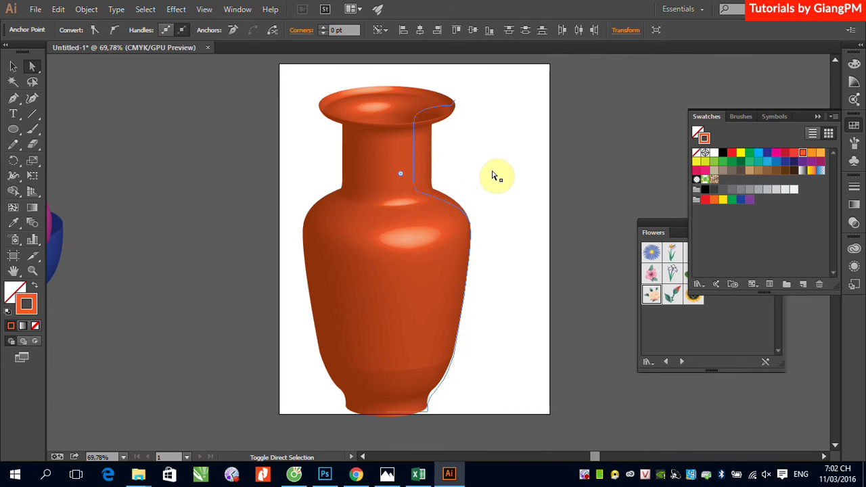
# - Pull the rim's outer anchor inward to narrow the lip, then deselect the vase
pyautogui.click(455, 101)
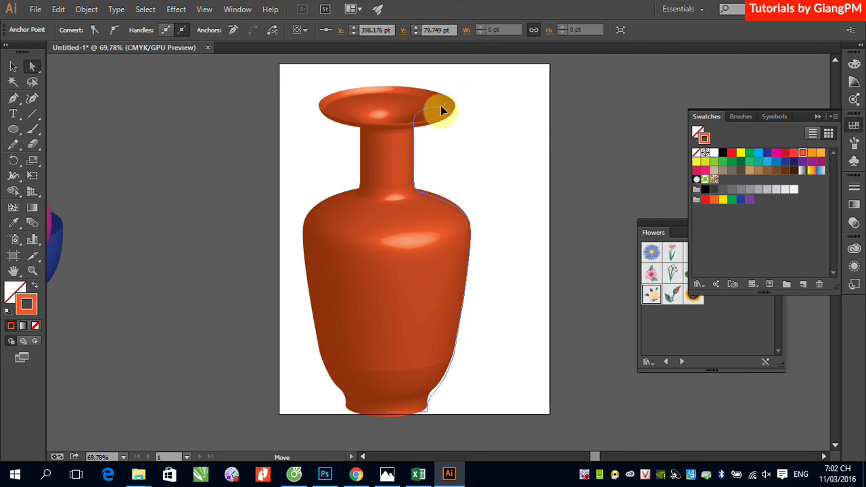
pyautogui.moveTo(448, 107); pyautogui.dragTo(434, 105)
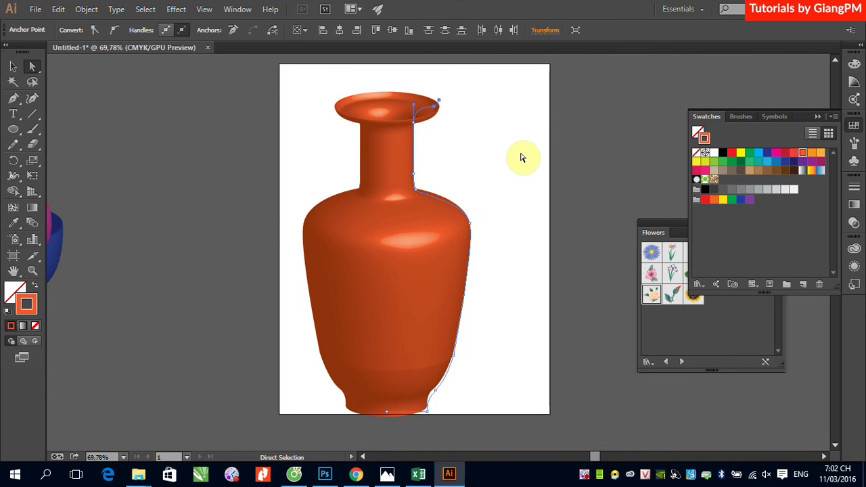
pyautogui.click(13, 65)
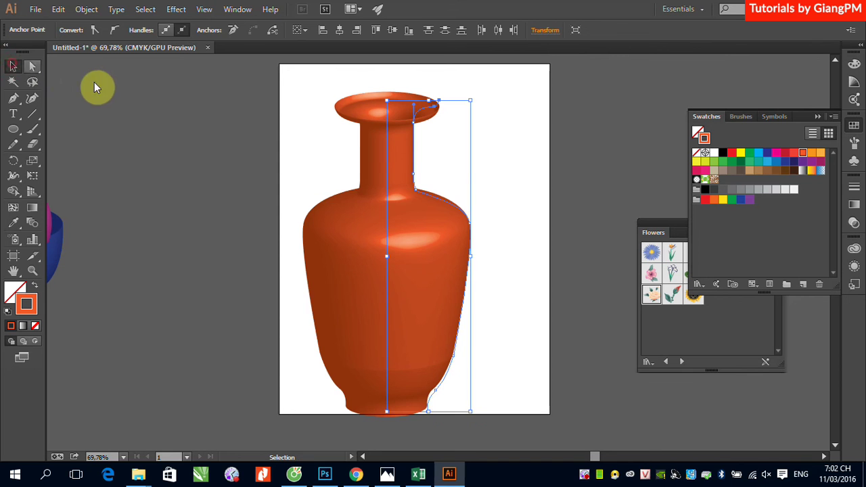
pyautogui.click(492, 152)
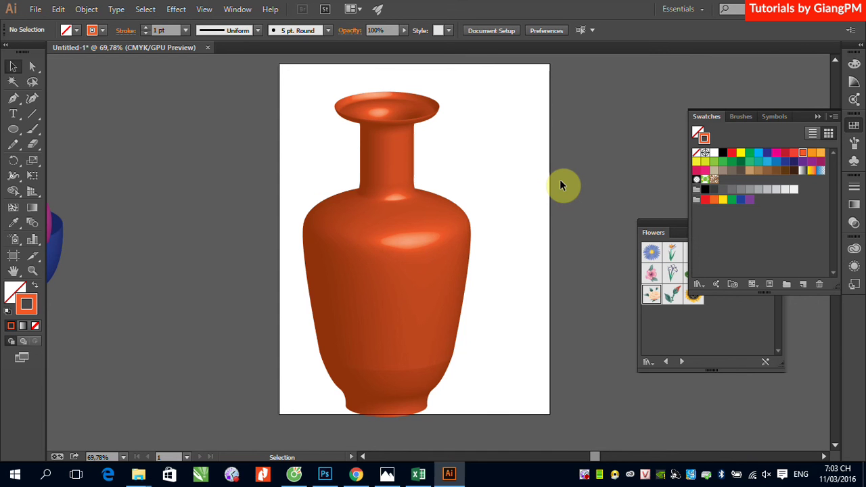
# - Reopen the vase's 3D Revolve, preview a Wireframe surface, then confirm with Plastic Shading
pyautogui.click(398, 234)
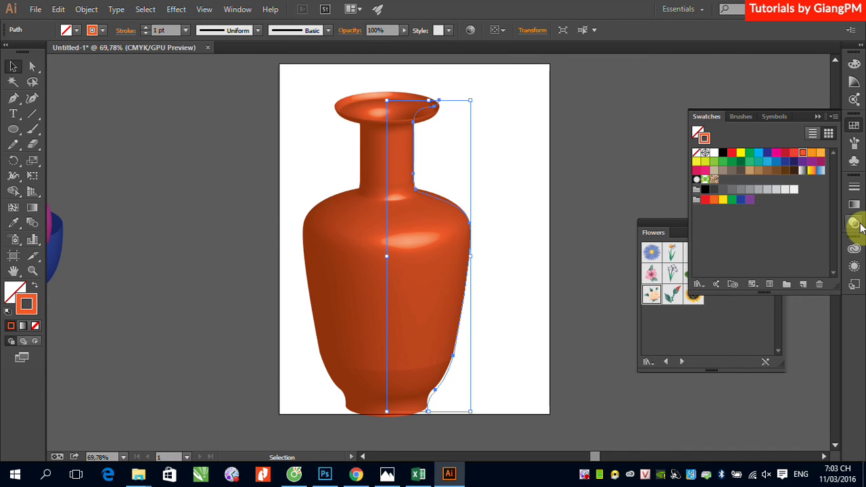
pyautogui.click(854, 266)
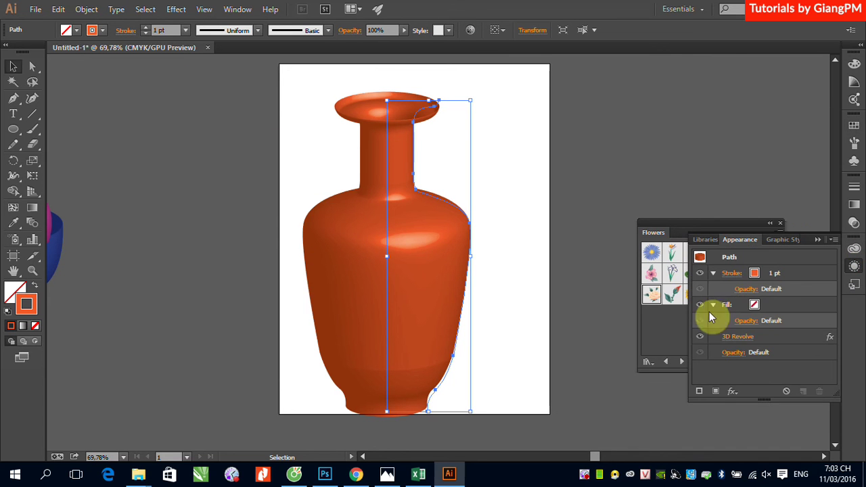
pyautogui.click(739, 336)
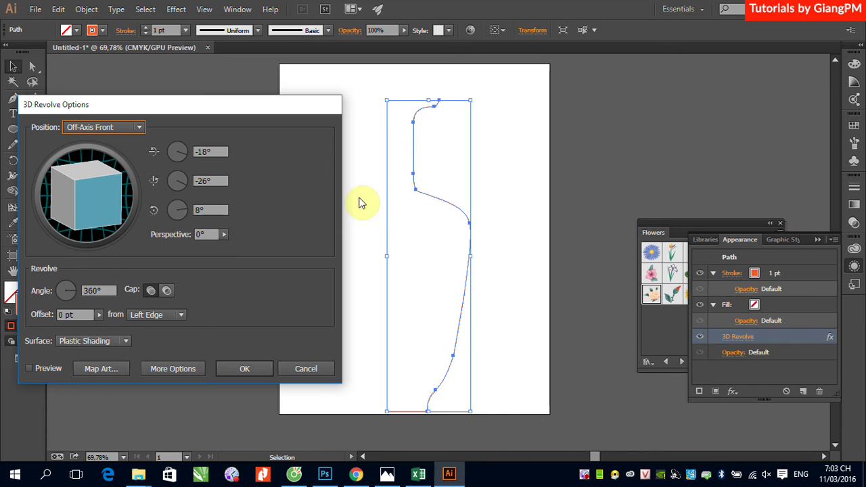
pyautogui.click(125, 341)
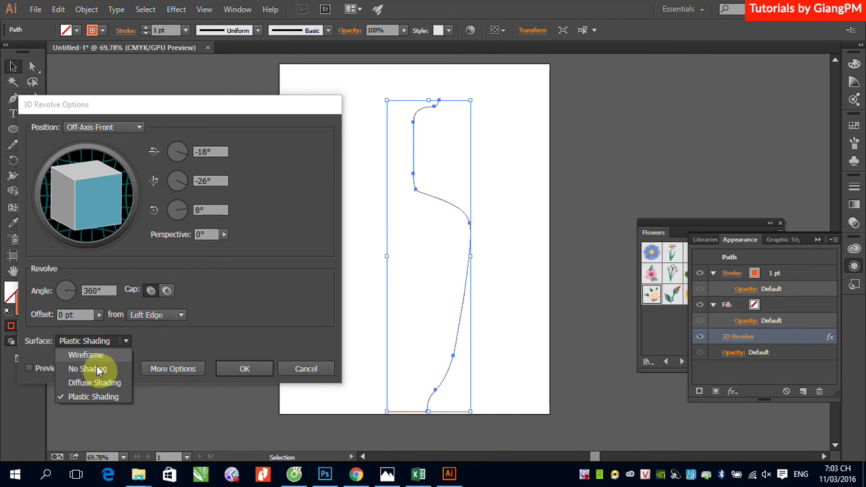
pyautogui.click(88, 354)
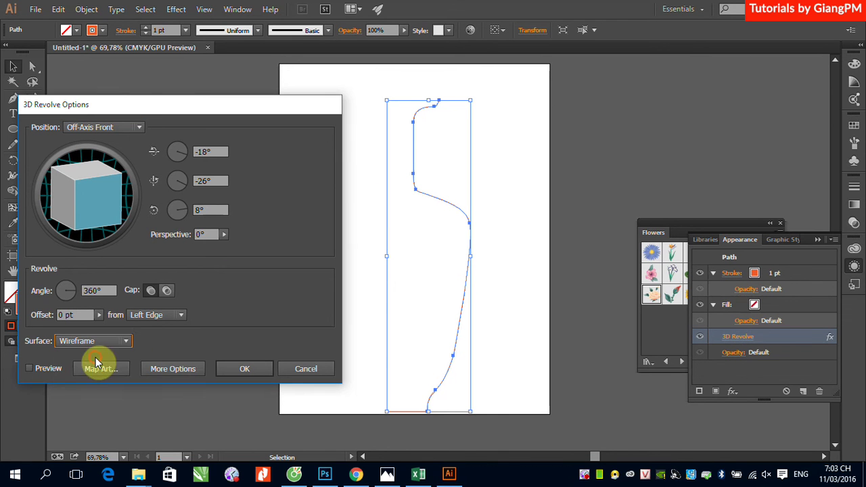
pyautogui.click(30, 368)
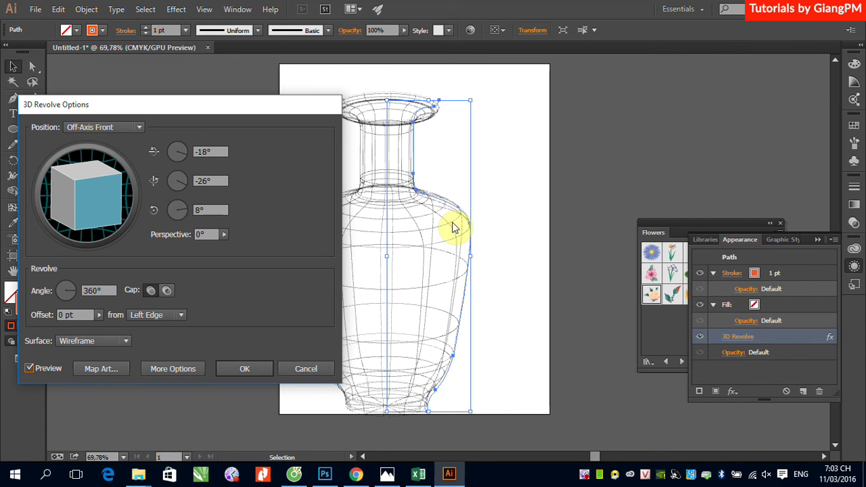
pyautogui.click(124, 341)
pyautogui.click(100, 397)
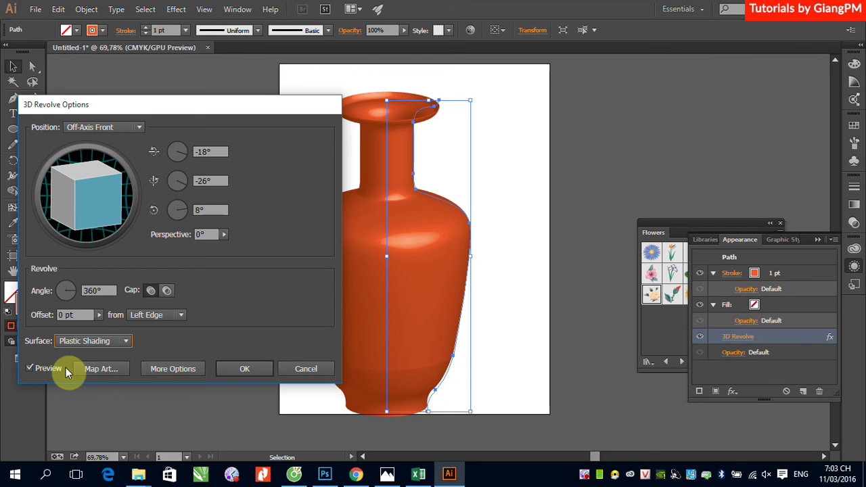
pyautogui.click(243, 369)
# - Nudge the vase slightly right, paste a copy in front, and show the Layers panel
pyautogui.click(610, 197)
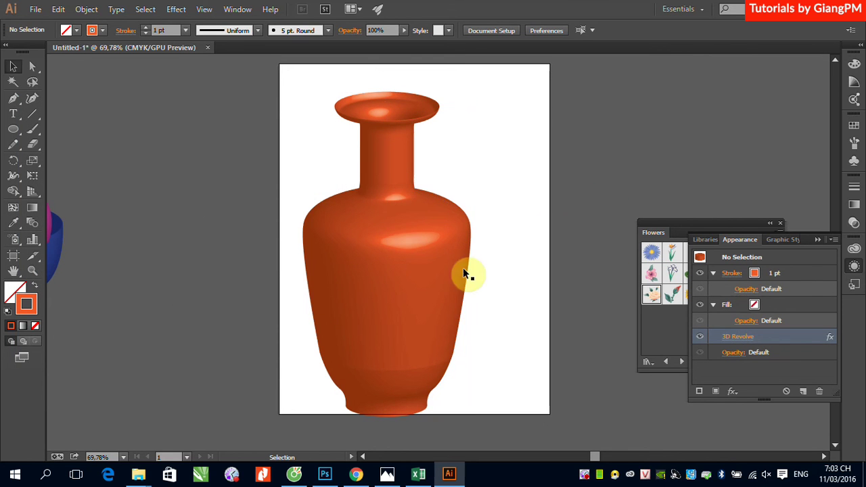
pyautogui.click(486, 283)
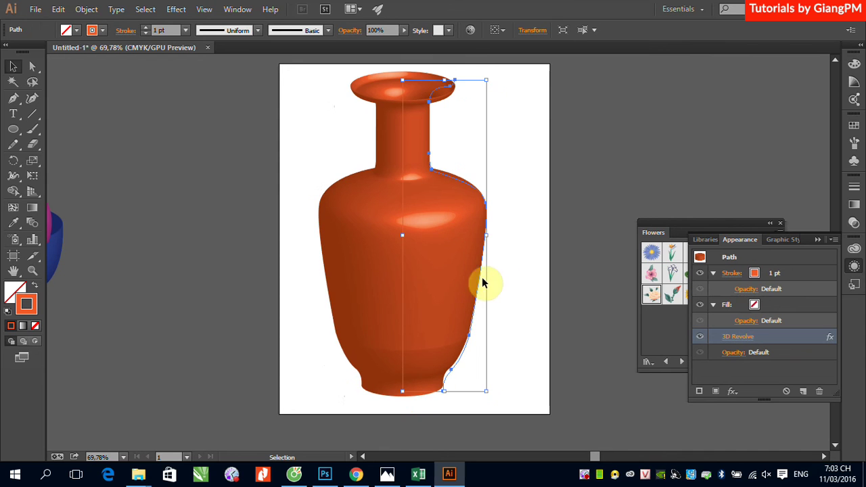
pyautogui.moveTo(448, 261); pyautogui.dragTo(454, 262)
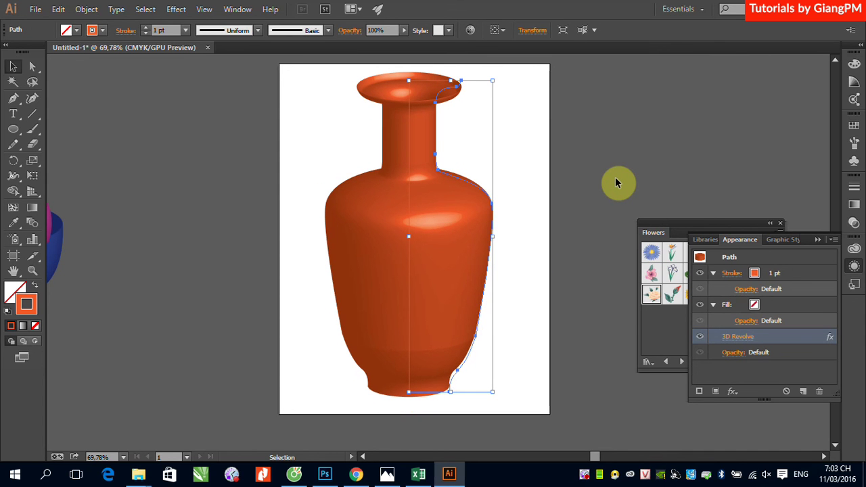
pyautogui.press('a')
pyautogui.press('v')
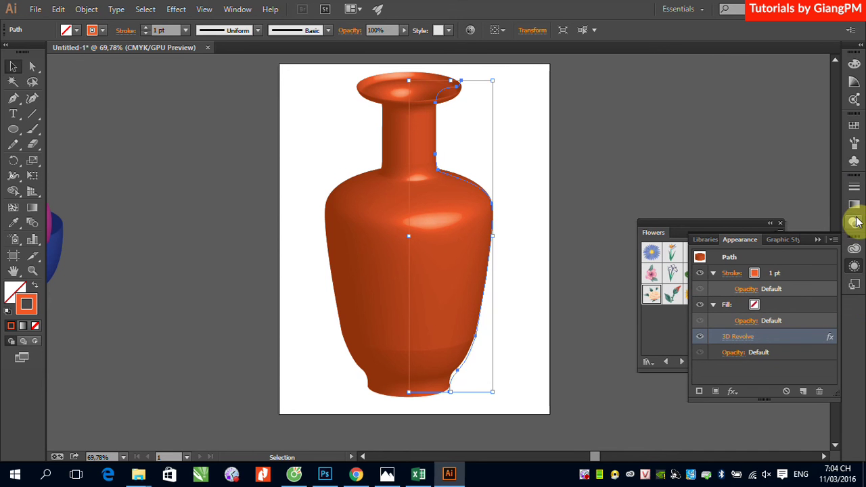
pyautogui.click(818, 239)
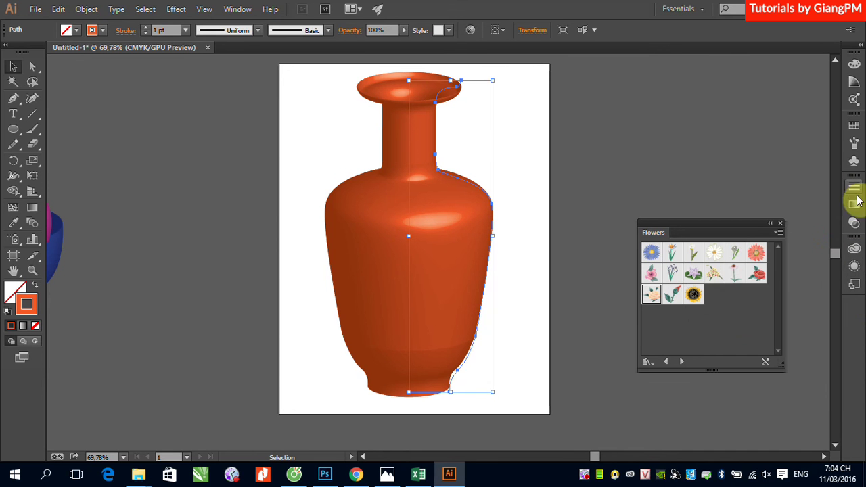
pyautogui.click(854, 250)
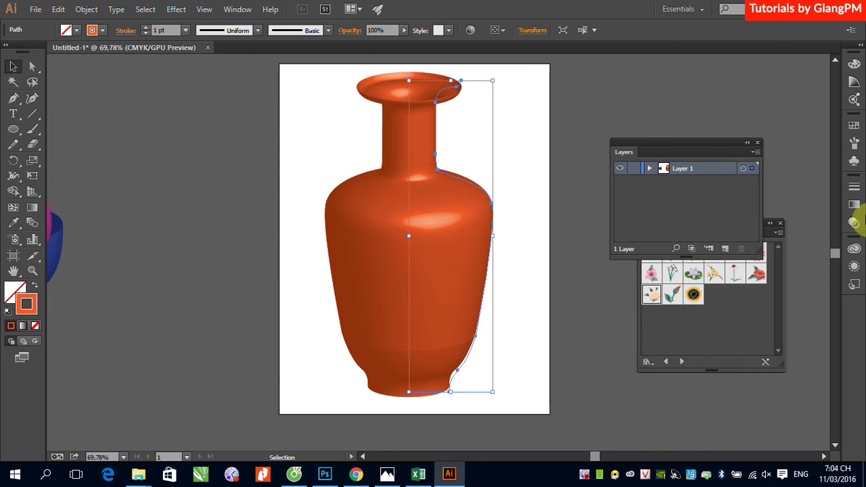
# - Expand Layer 1 and set the Layers panel row size to Large
pyautogui.click(649, 169)
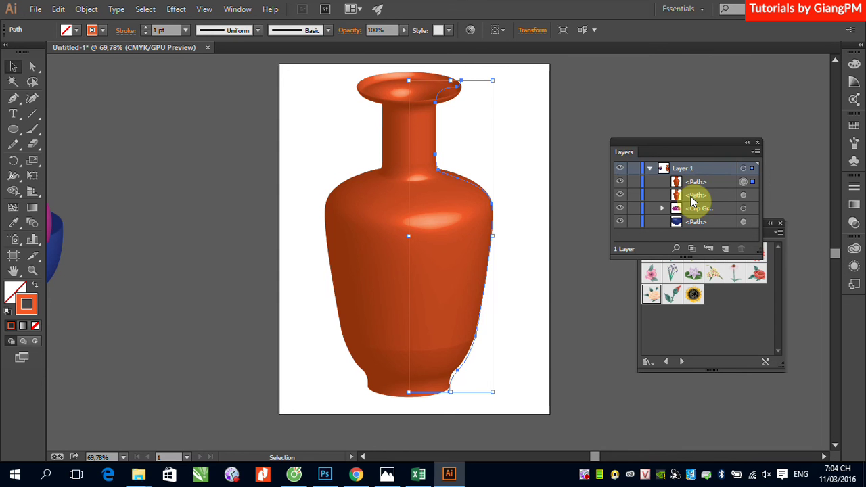
pyautogui.click(756, 152)
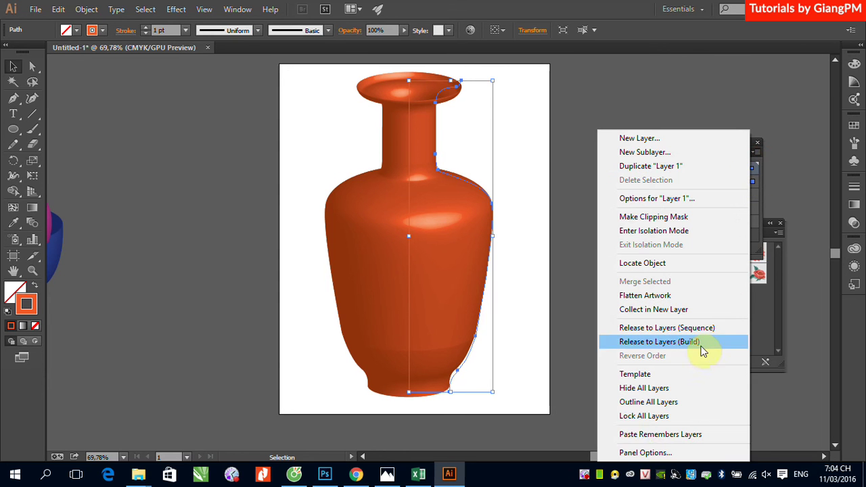
pyautogui.click(661, 452)
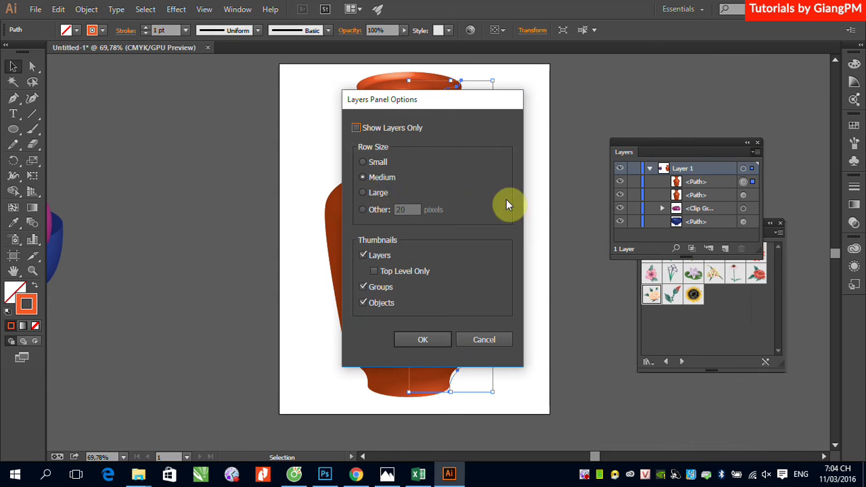
pyautogui.click(370, 192)
pyautogui.click(422, 339)
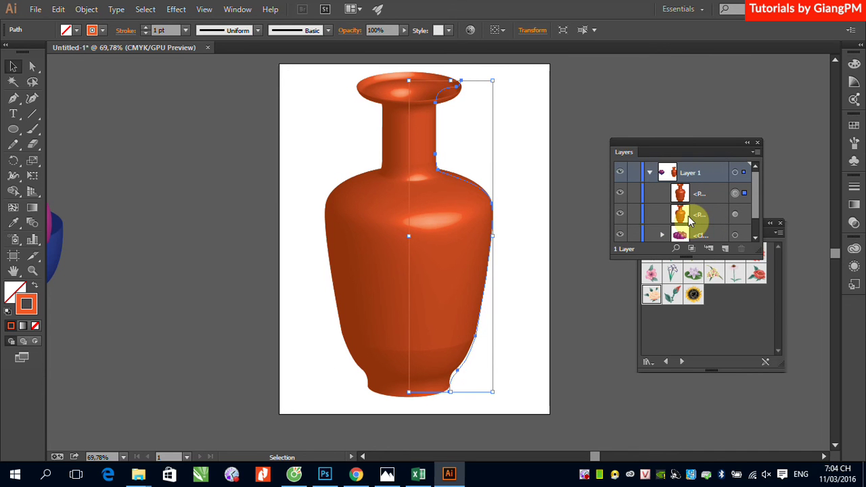
# - Hide the upper vase copy and show the lower copy's appearance attributes
pyautogui.moveTo(688, 216); pyautogui.dragTo(684, 206)
pyautogui.click(621, 194)
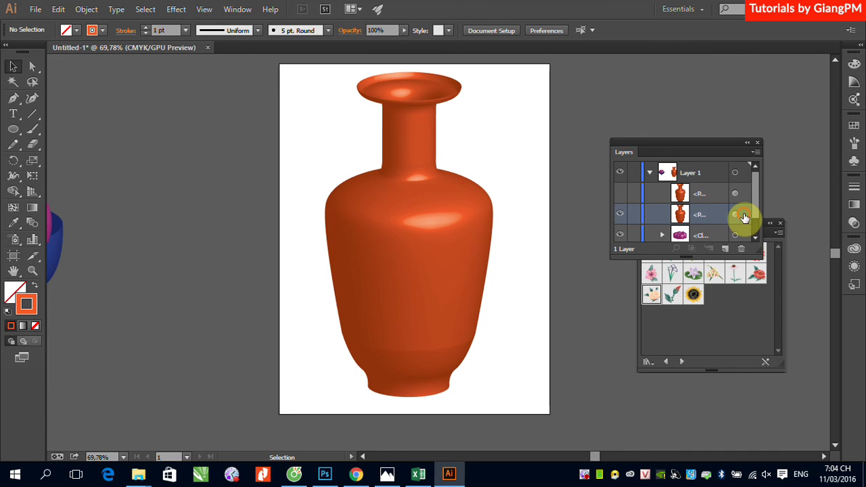
pyautogui.click(735, 214)
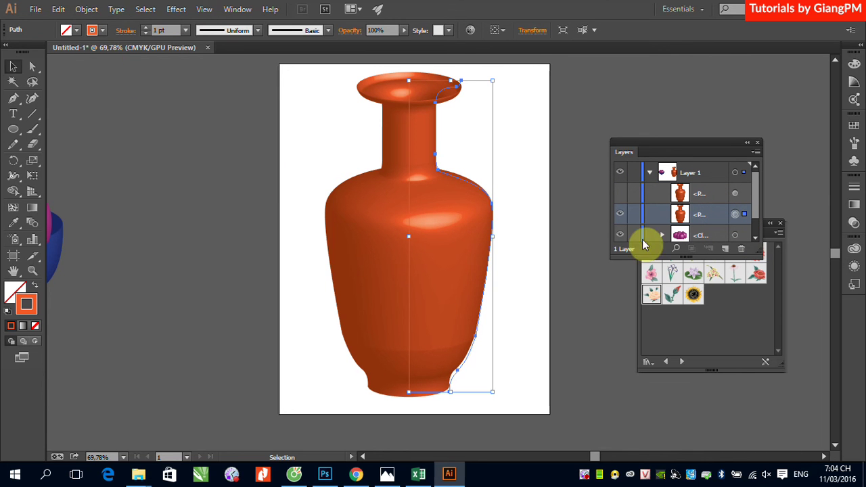
pyautogui.click(855, 266)
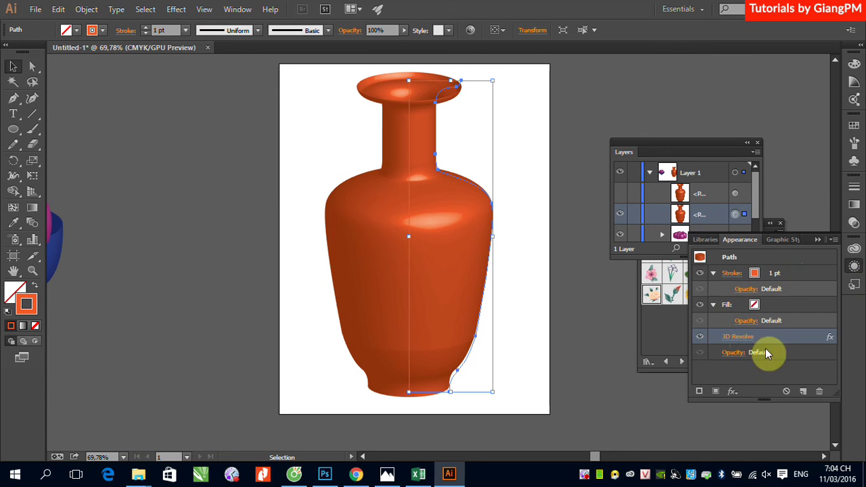
# - Set the lower vase copy's 3D Revolve surface to Wireframe and unhide the shaded copy
pyautogui.click(743, 338)
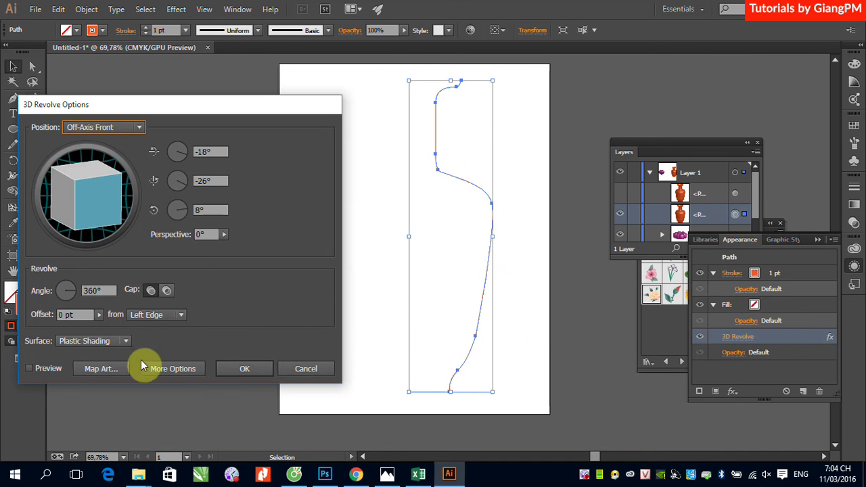
pyautogui.click(125, 343)
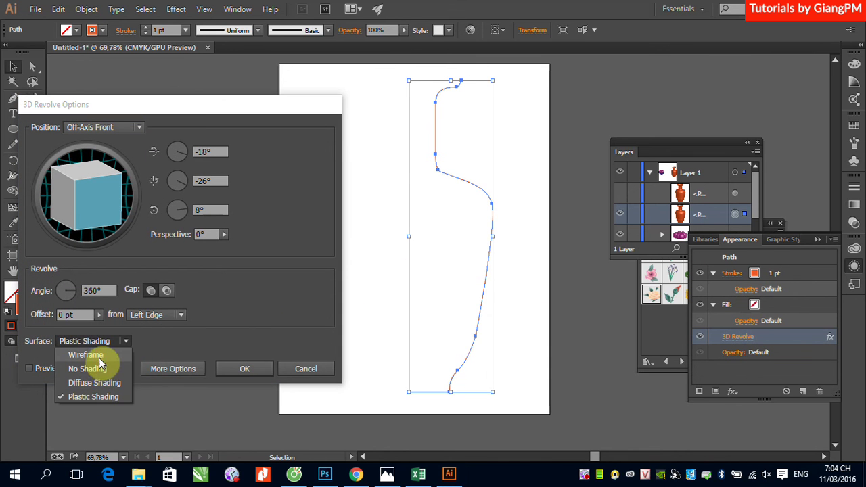
pyautogui.click(108, 355)
pyautogui.click(259, 368)
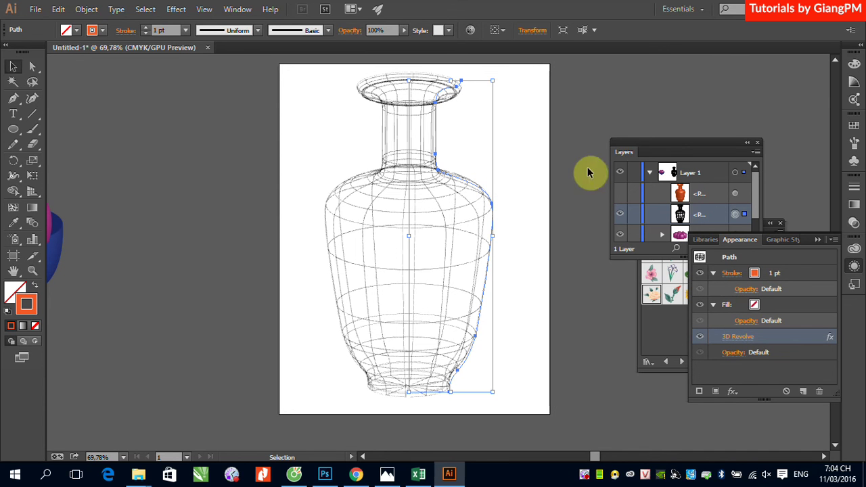
pyautogui.click(620, 197)
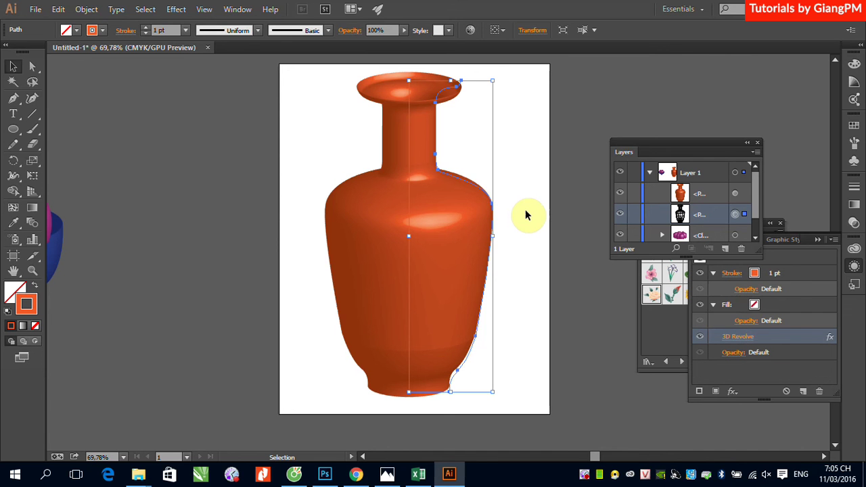
# - Draw a tall rectangle over the vase's left half, strokeless with a white-to-black linear gradient
pyautogui.click(19, 130)
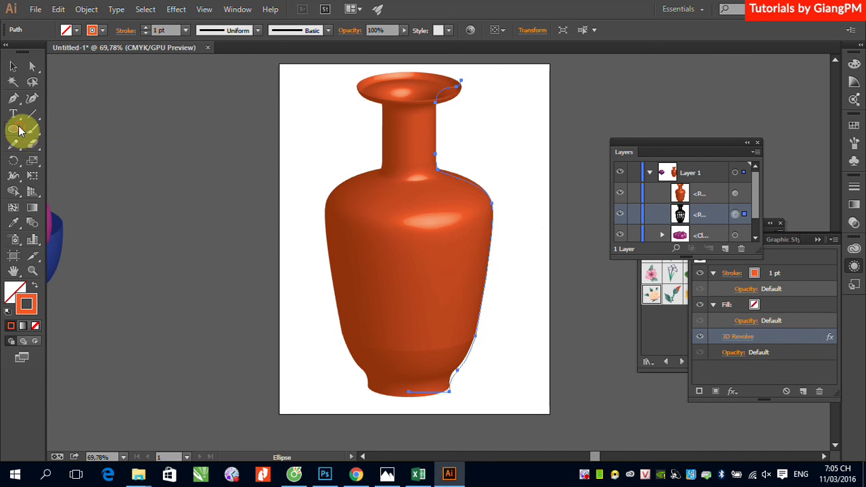
pyautogui.moveTo(19, 130); pyautogui.dragTo(31, 126)
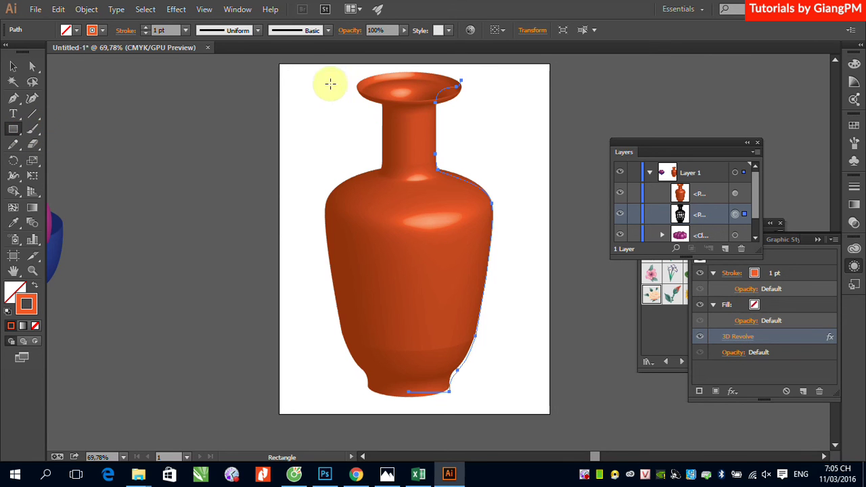
pyautogui.moveTo(291, 66); pyautogui.dragTo(409, 411)
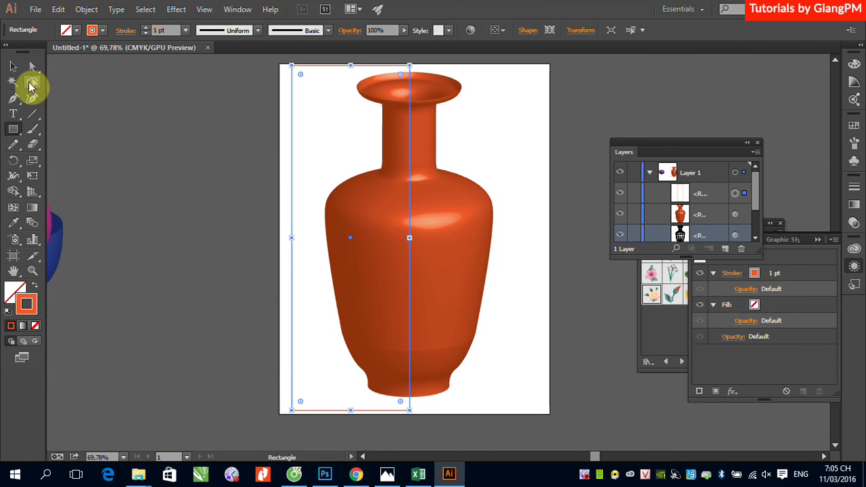
pyautogui.click(15, 68)
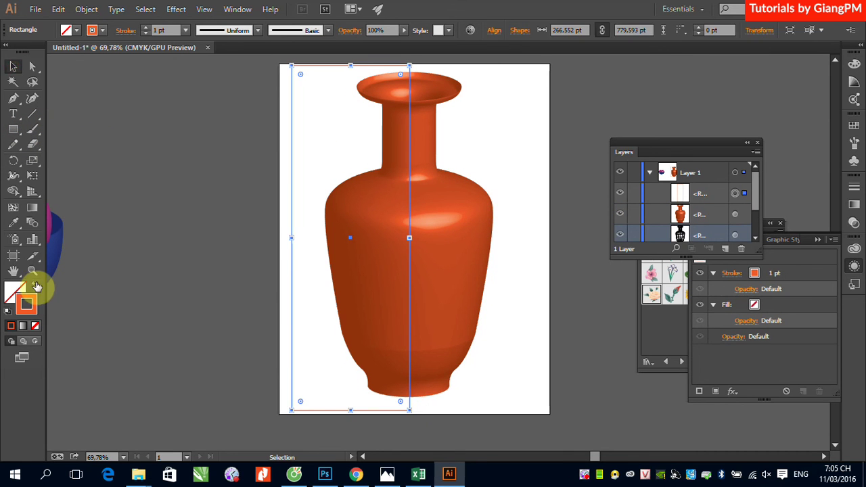
pyautogui.click(35, 326)
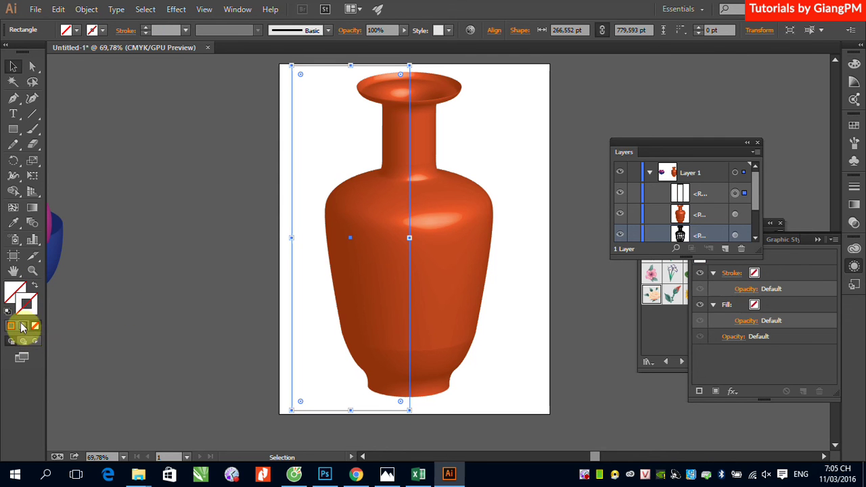
pyautogui.click(16, 289)
pyautogui.click(23, 326)
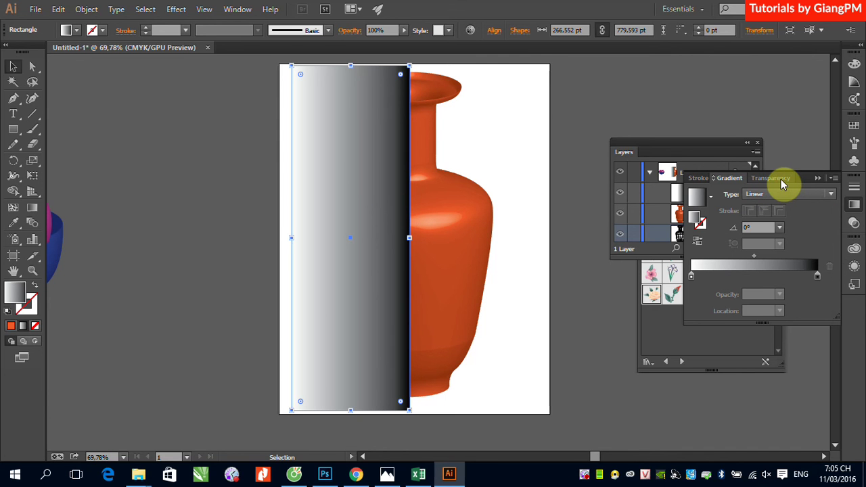
# - Bring up the Transparency panel, then hide and lock the bottom wireframe vase layer
pyautogui.click(781, 180)
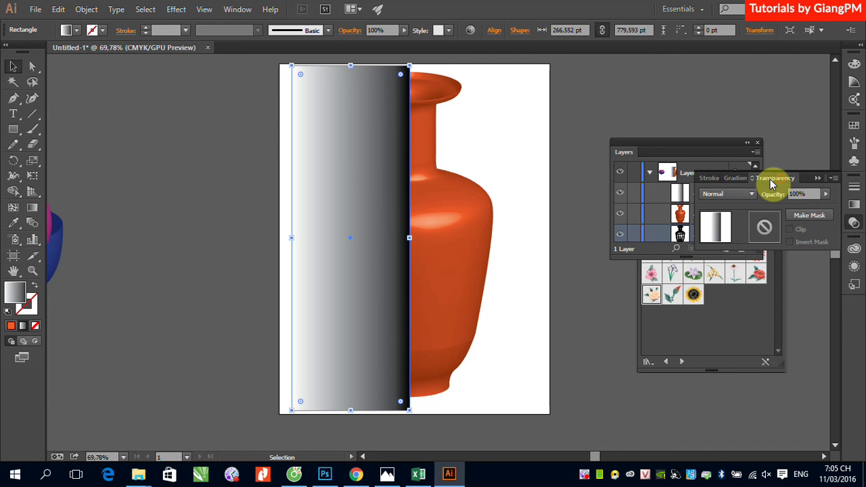
pyautogui.click(834, 181)
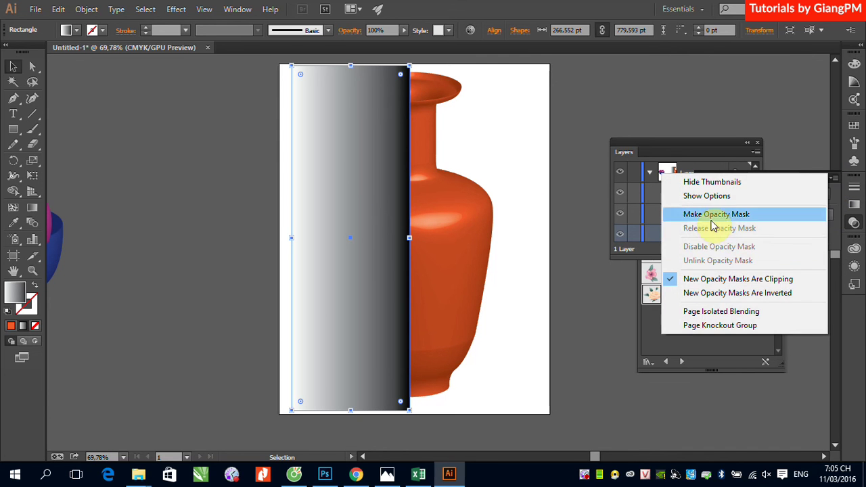
pyautogui.click(205, 223)
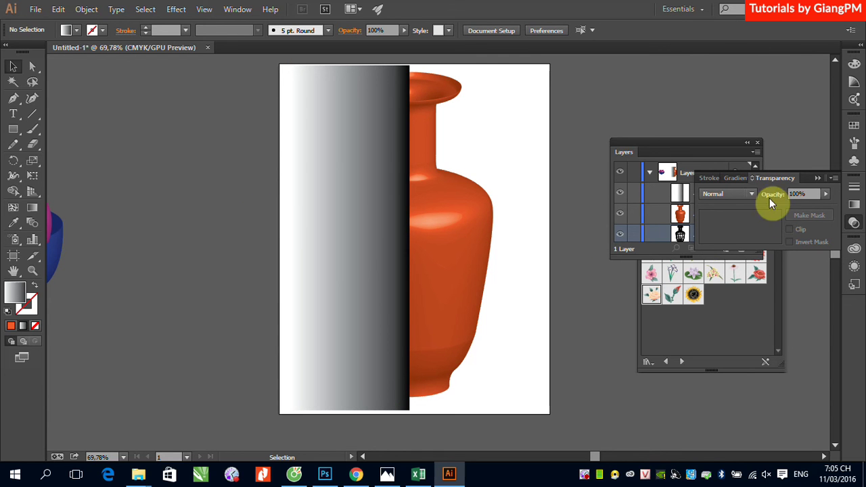
pyautogui.click(621, 235)
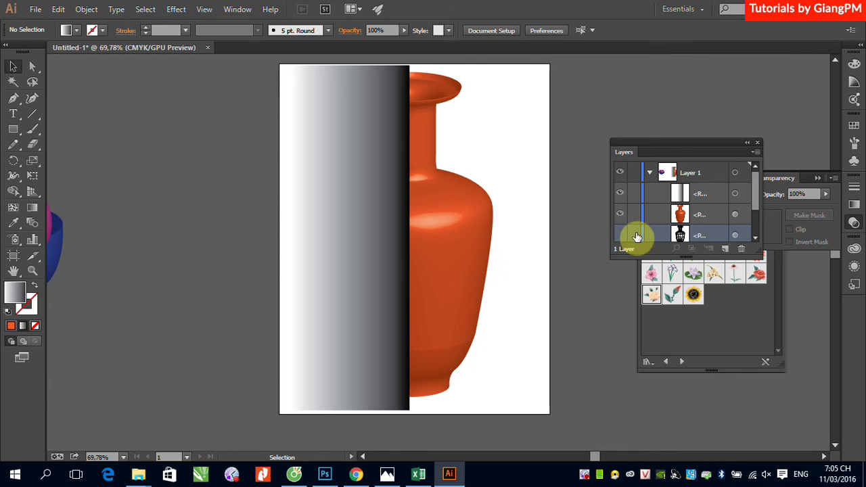
pyautogui.click(634, 235)
# - Select the gradient rectangle together with the shaded vase
pyautogui.moveTo(240, 216); pyautogui.dragTo(379, 285)
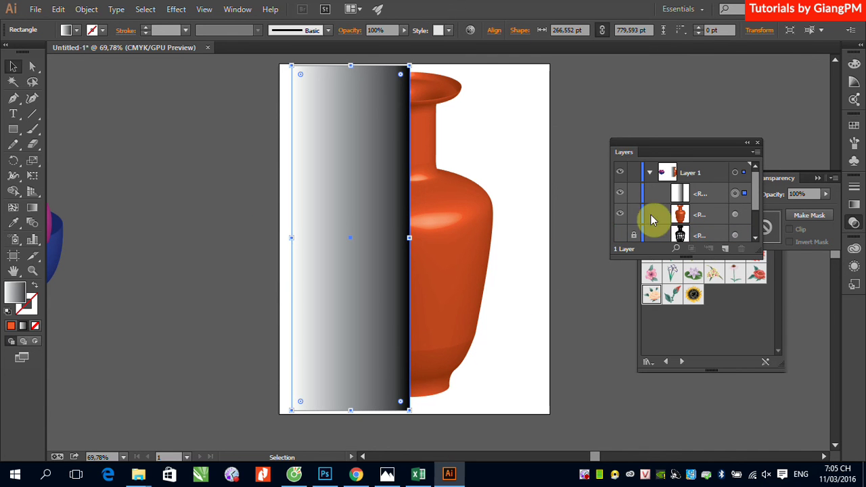
pyautogui.click(346, 187)
pyautogui.click(534, 174)
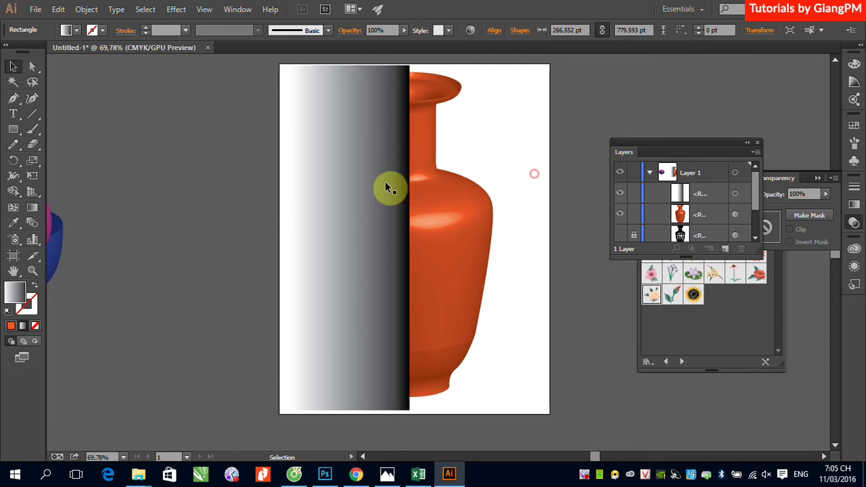
pyautogui.click(359, 184)
pyautogui.keyDown('shift'); pyautogui.click(467, 258); pyautogui.keyUp('shift')
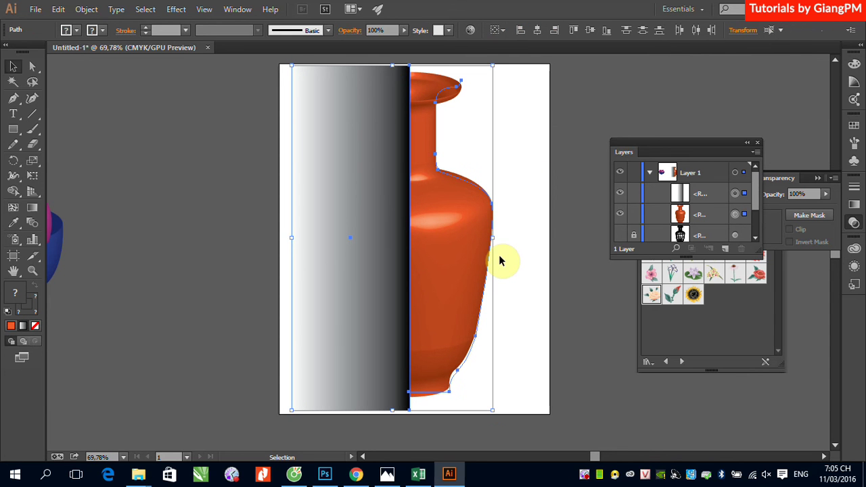
# - Make an opacity mask from the rectangle with Clip unchecked, and enter mask editing
pyautogui.click(745, 146)
pyautogui.click(834, 179)
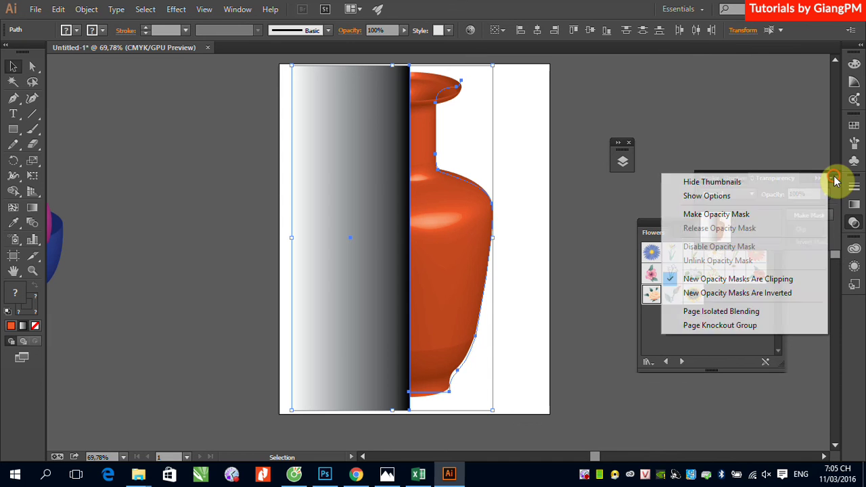
pyautogui.click(716, 215)
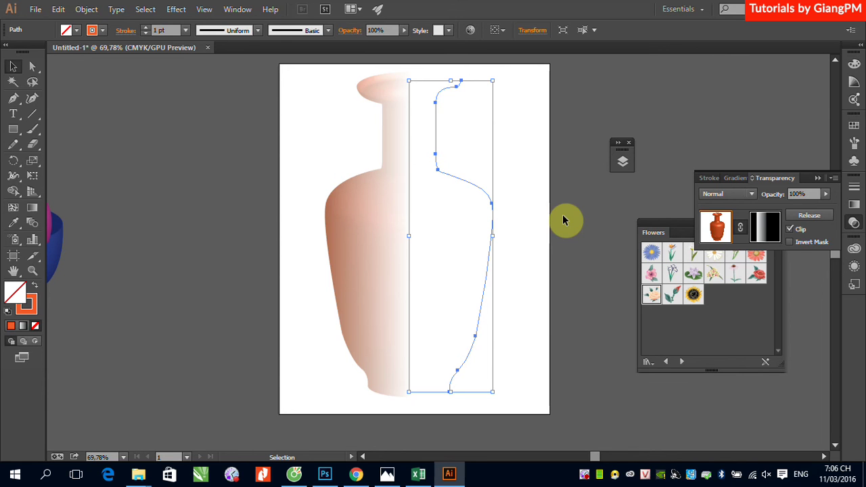
pyautogui.click(790, 229)
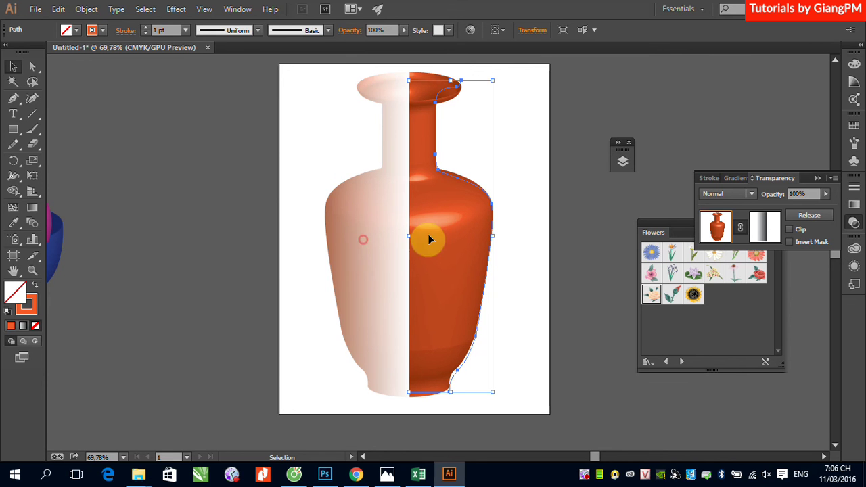
pyautogui.click(762, 230)
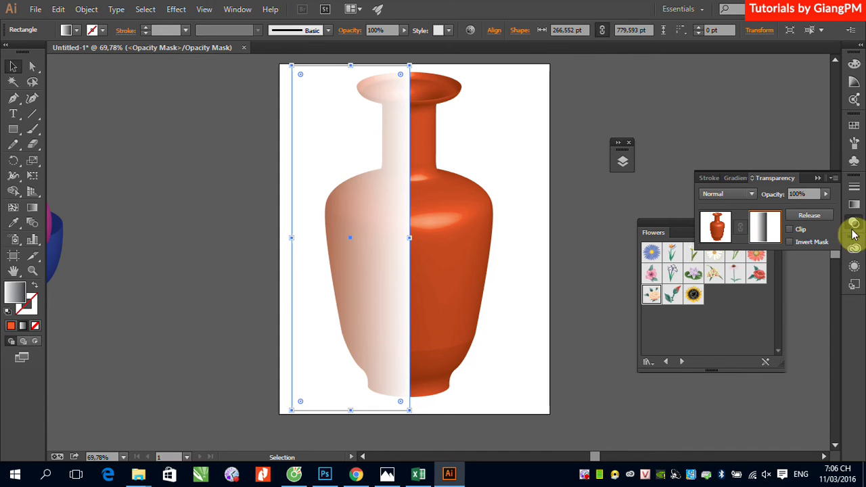
# - Reverse the mask gradient and move its midpoint to 83.33%
pyautogui.click(31, 207)
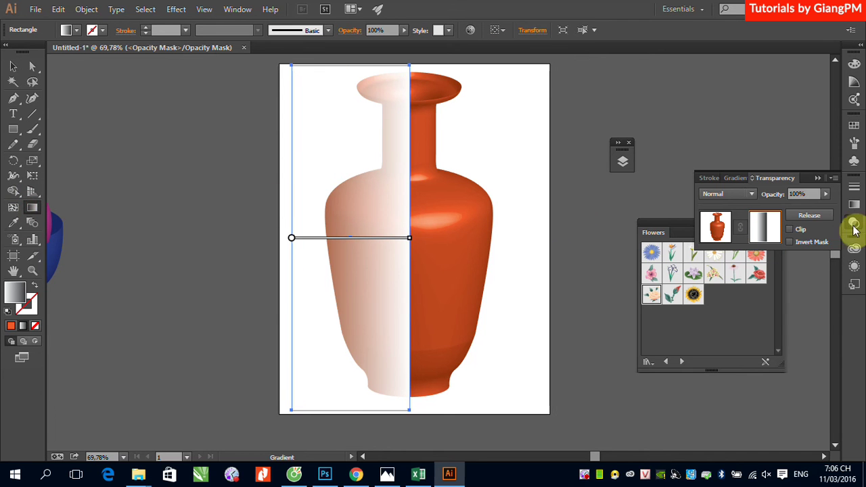
pyautogui.click(731, 178)
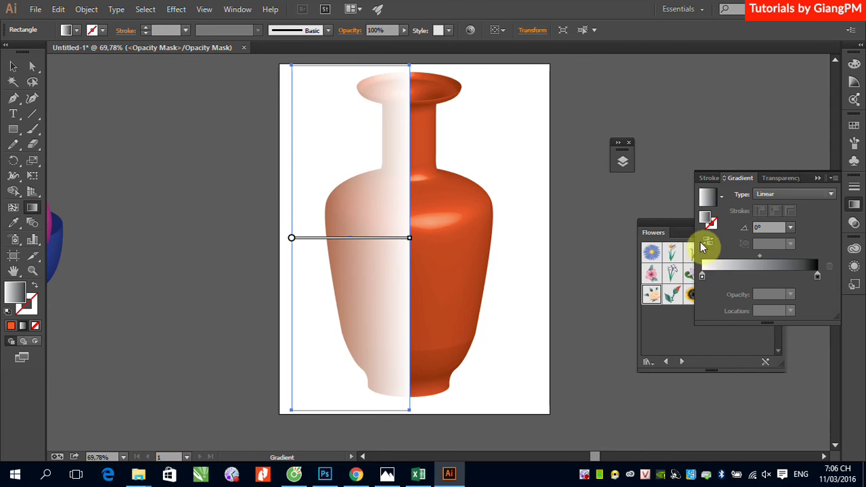
pyautogui.click(708, 242)
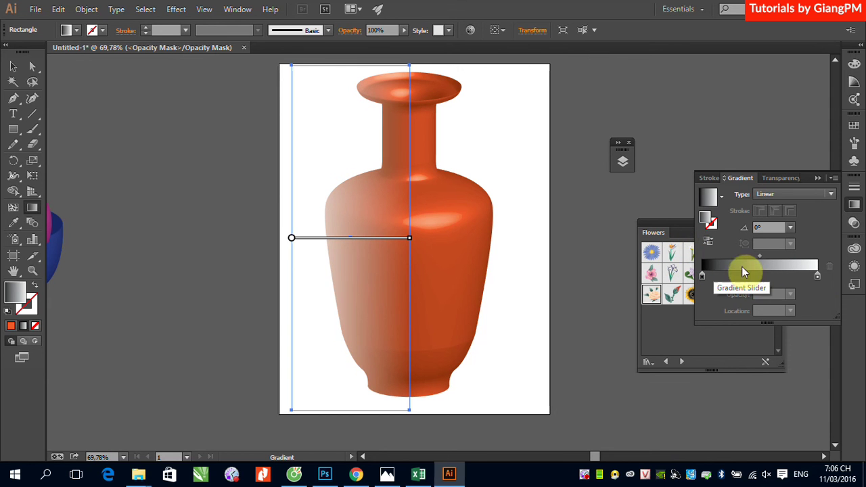
pyautogui.moveTo(761, 261); pyautogui.dragTo(795, 257)
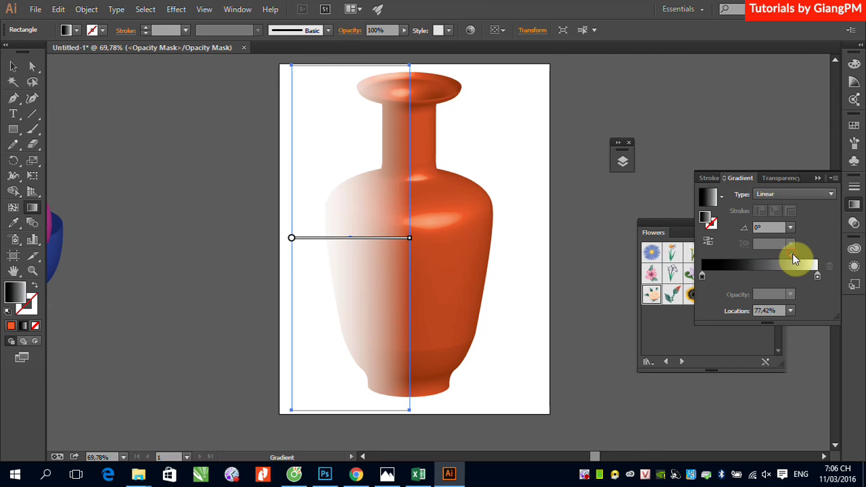
pyautogui.moveTo(794, 257); pyautogui.dragTo(801, 261)
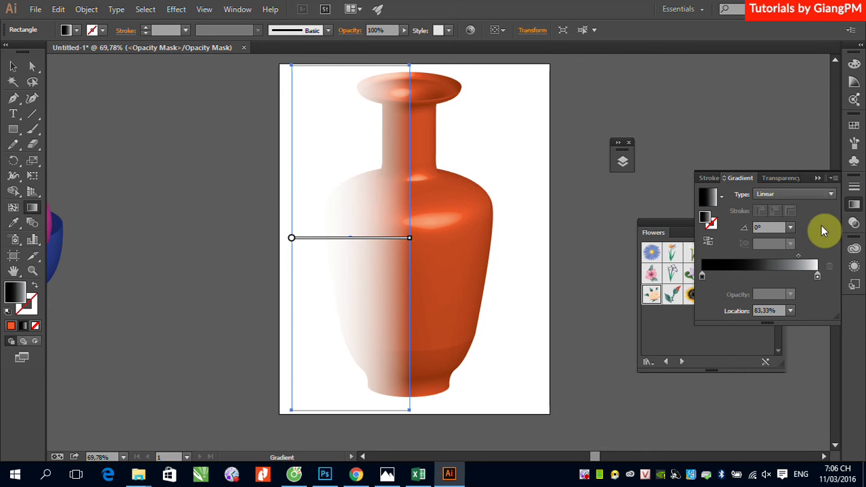
pyautogui.click(817, 178)
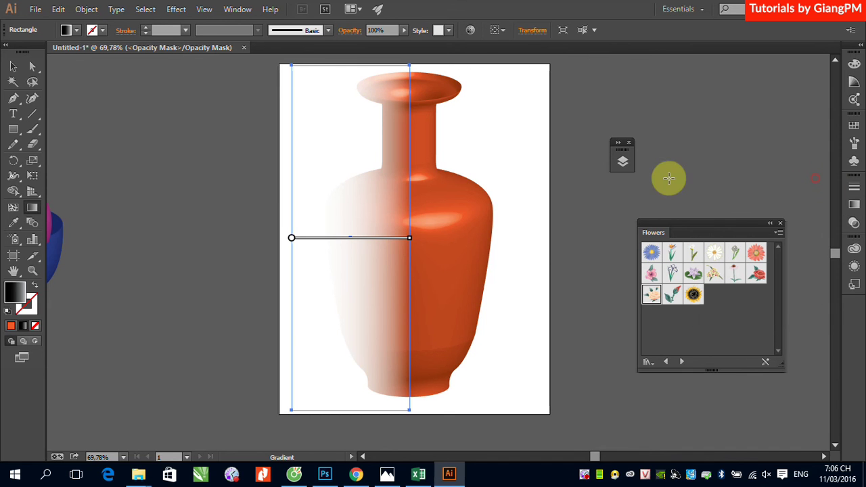
# - Exit mask editing back to the artwork and deselect everything to view the faded vase
pyautogui.click(624, 161)
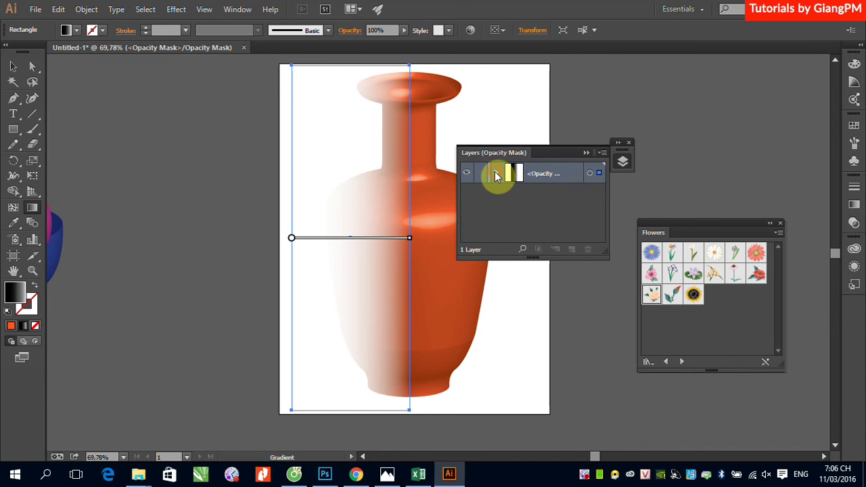
pyautogui.click(496, 173)
pyautogui.click(590, 194)
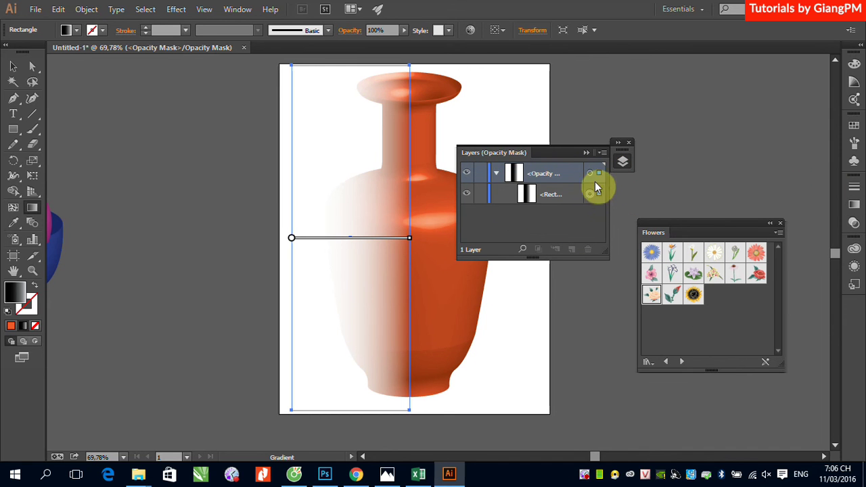
pyautogui.click(852, 226)
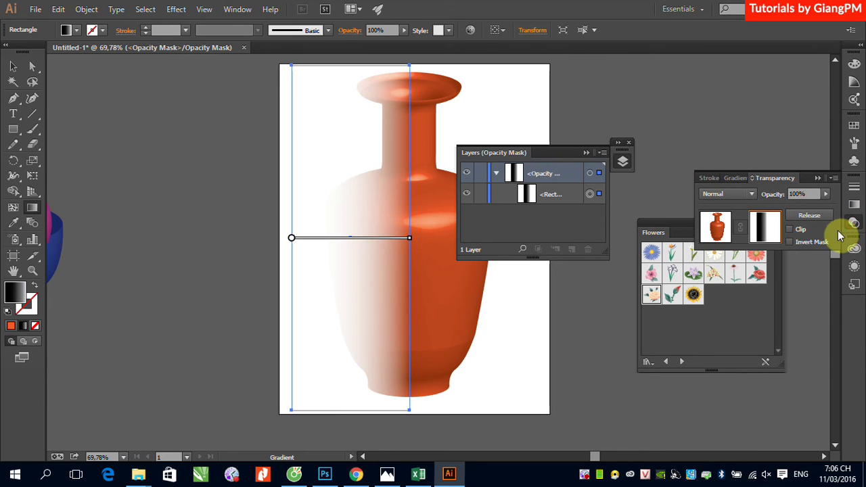
pyautogui.click(714, 228)
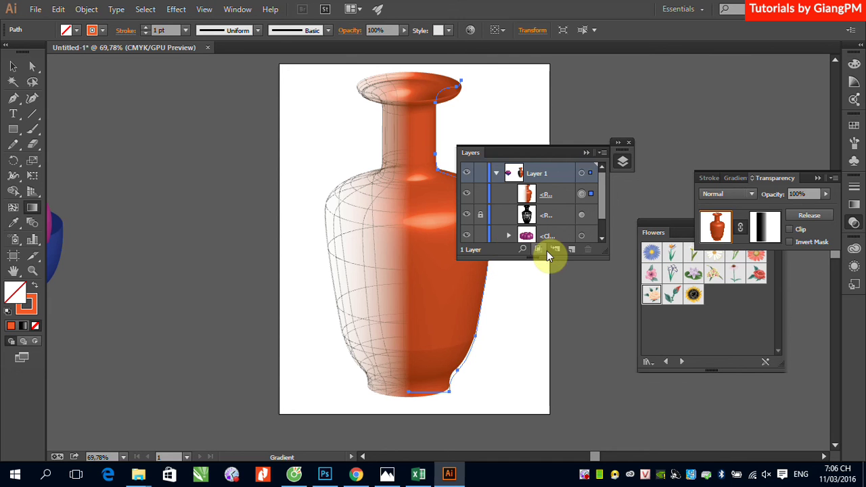
pyautogui.click(586, 154)
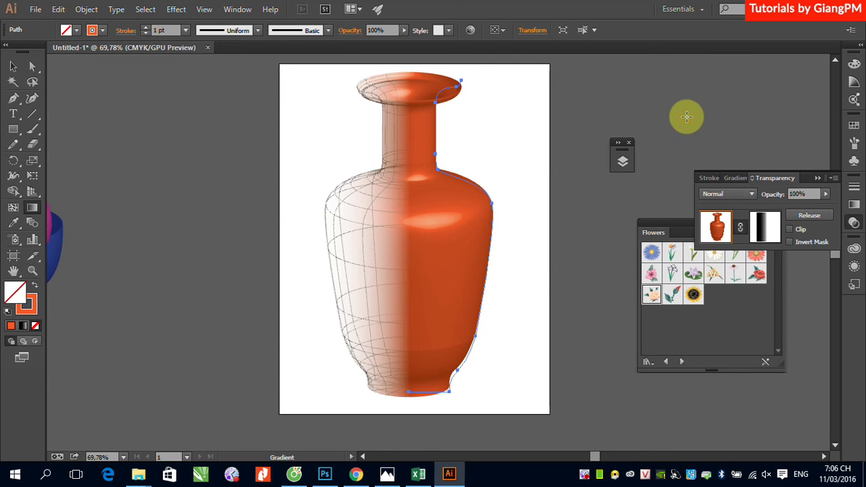
pyautogui.click(13, 67)
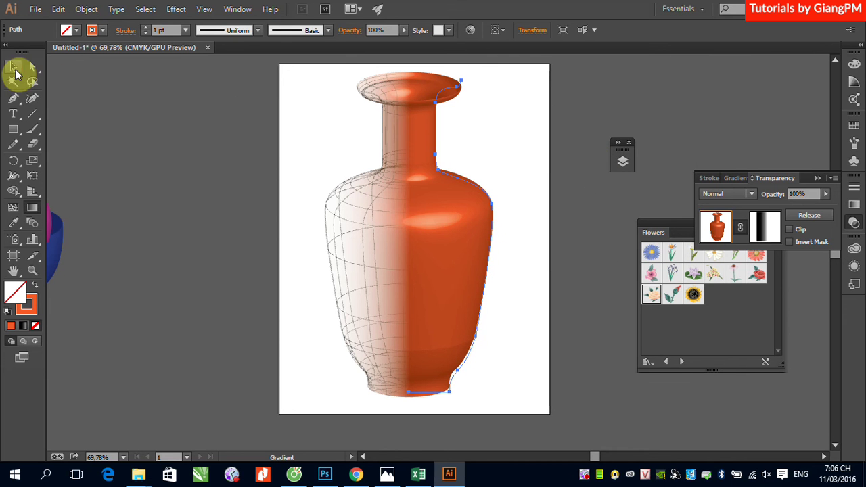
pyautogui.click(141, 139)
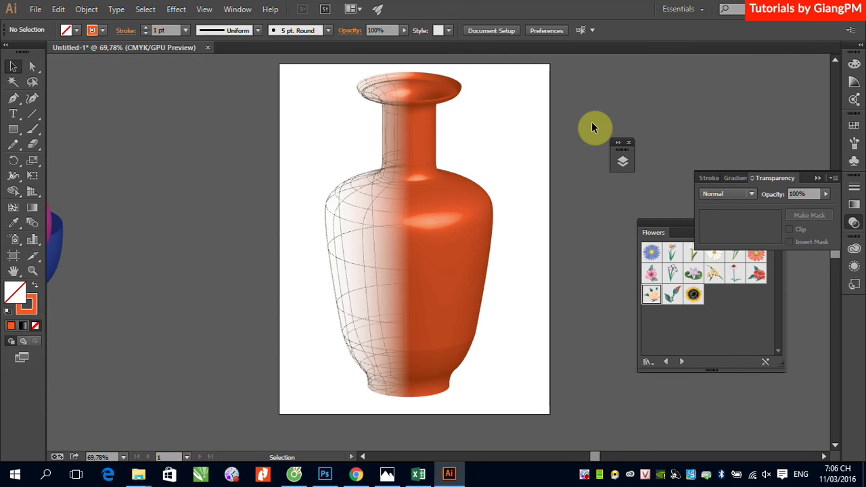